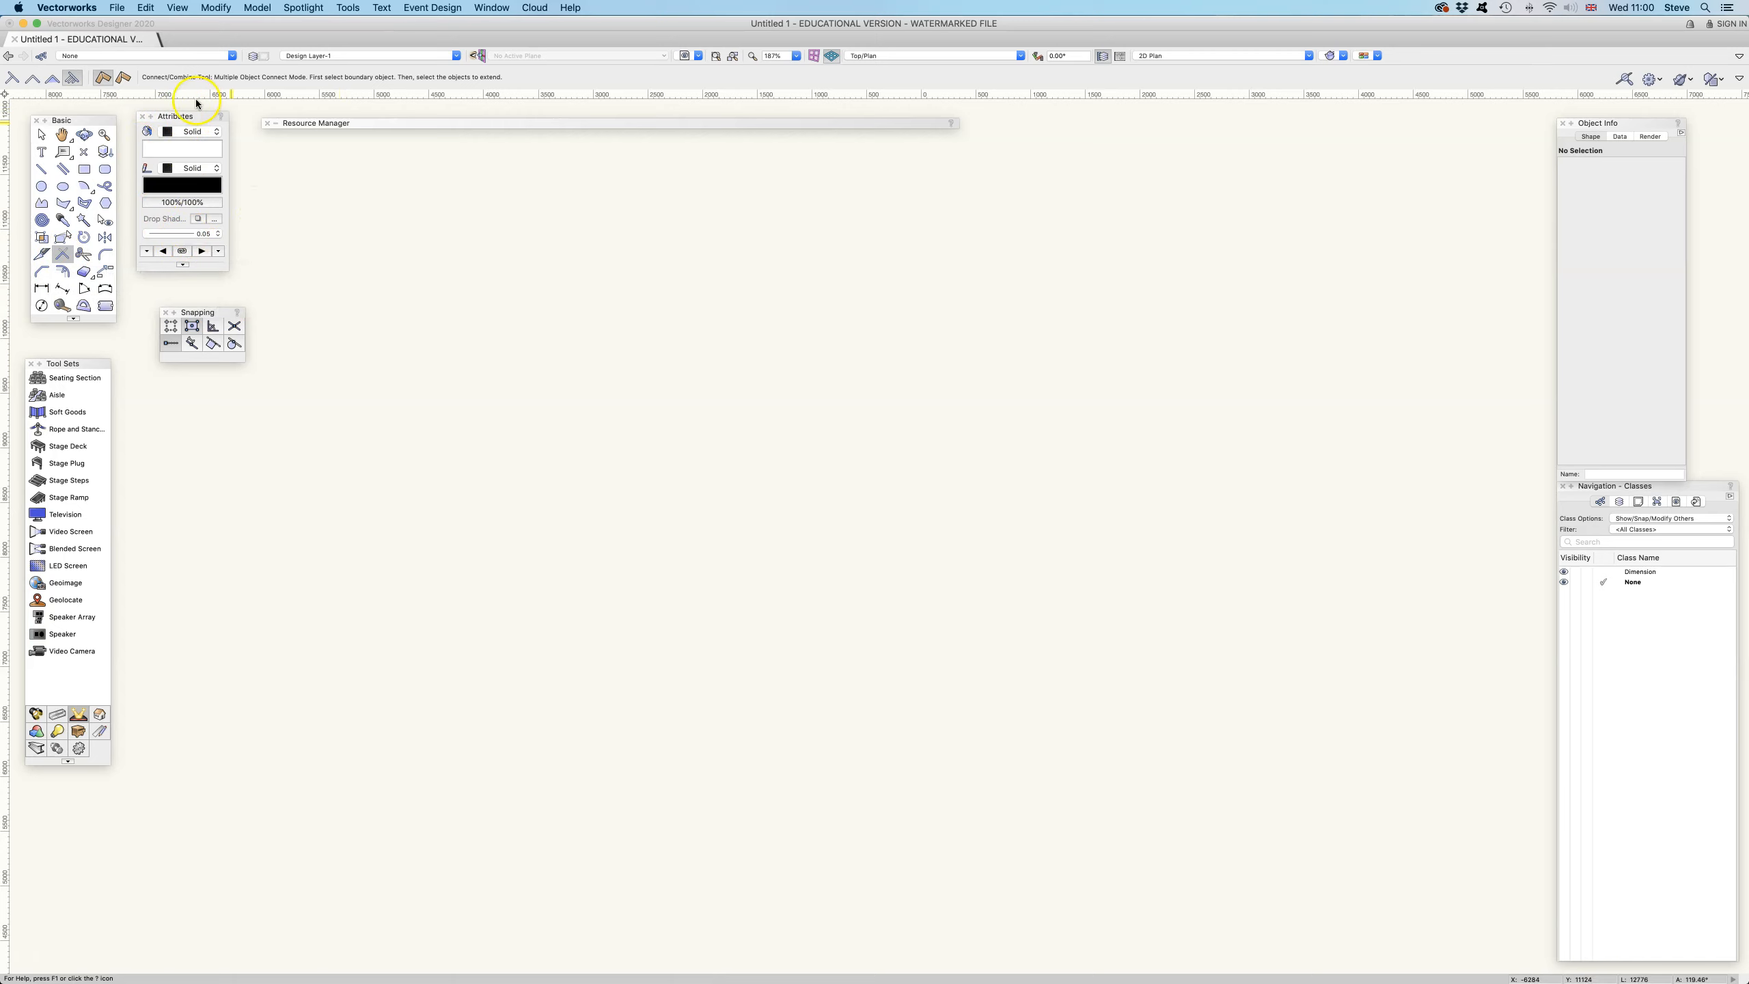
Set the default line thickness to 0.50
left_click(190, 234)
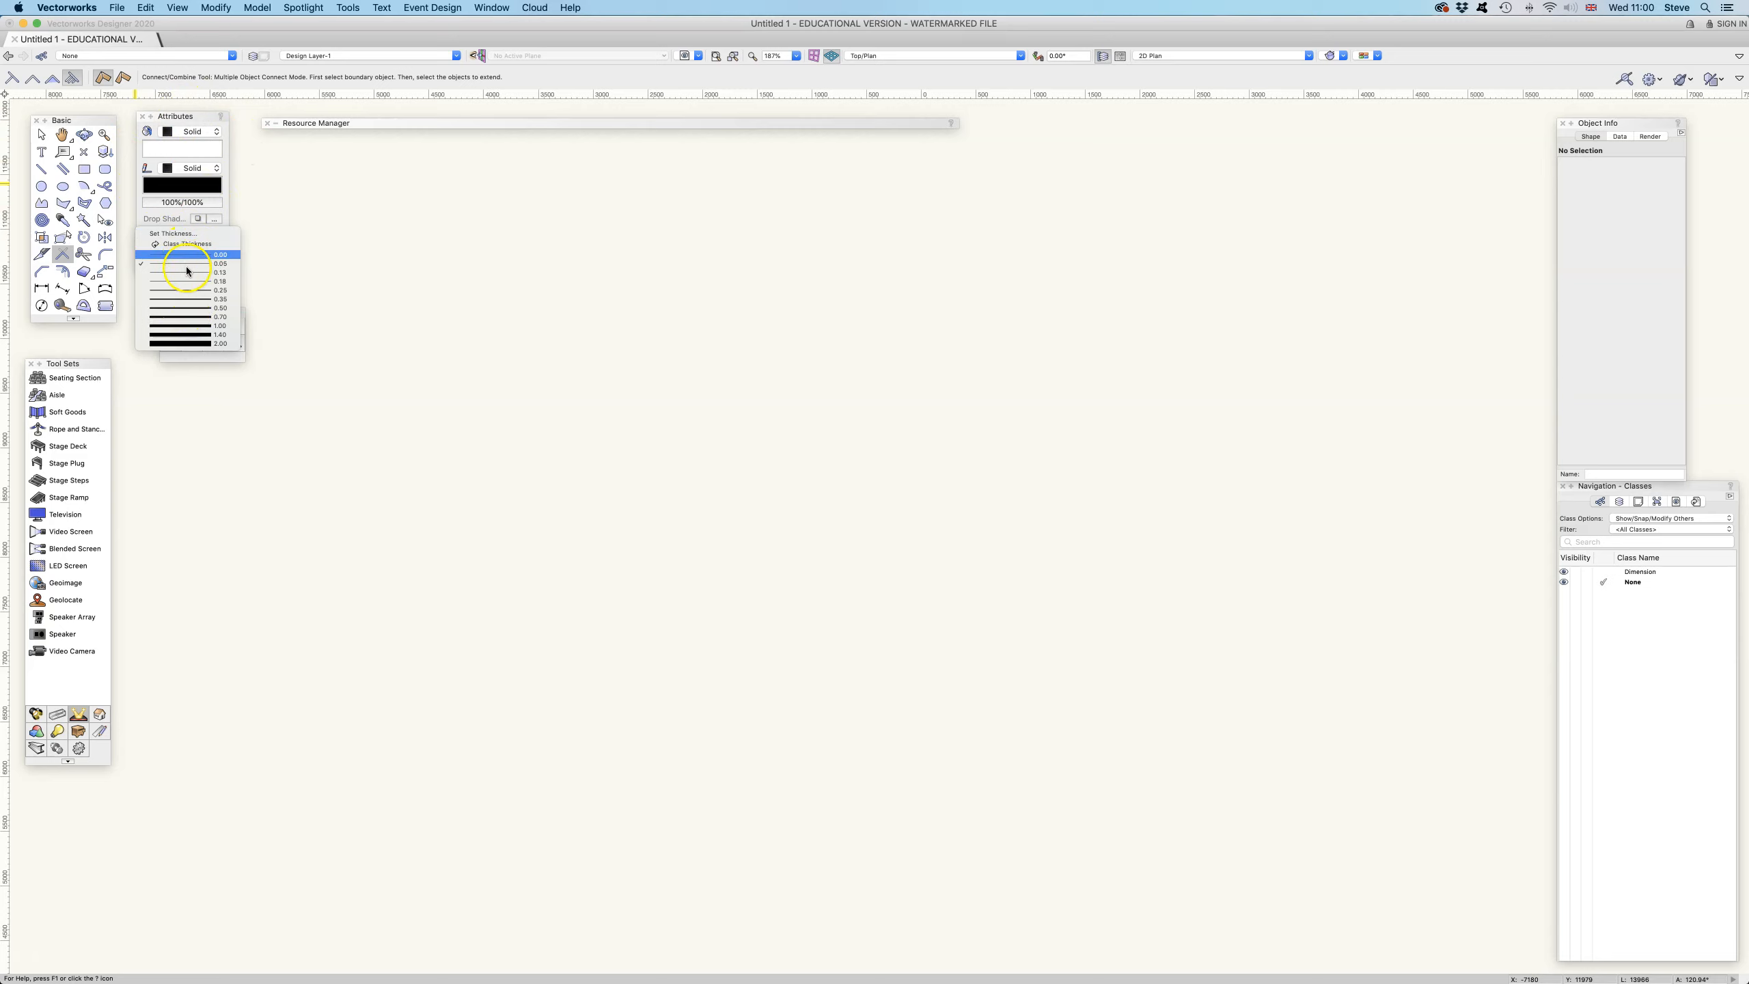
left_click(191, 309)
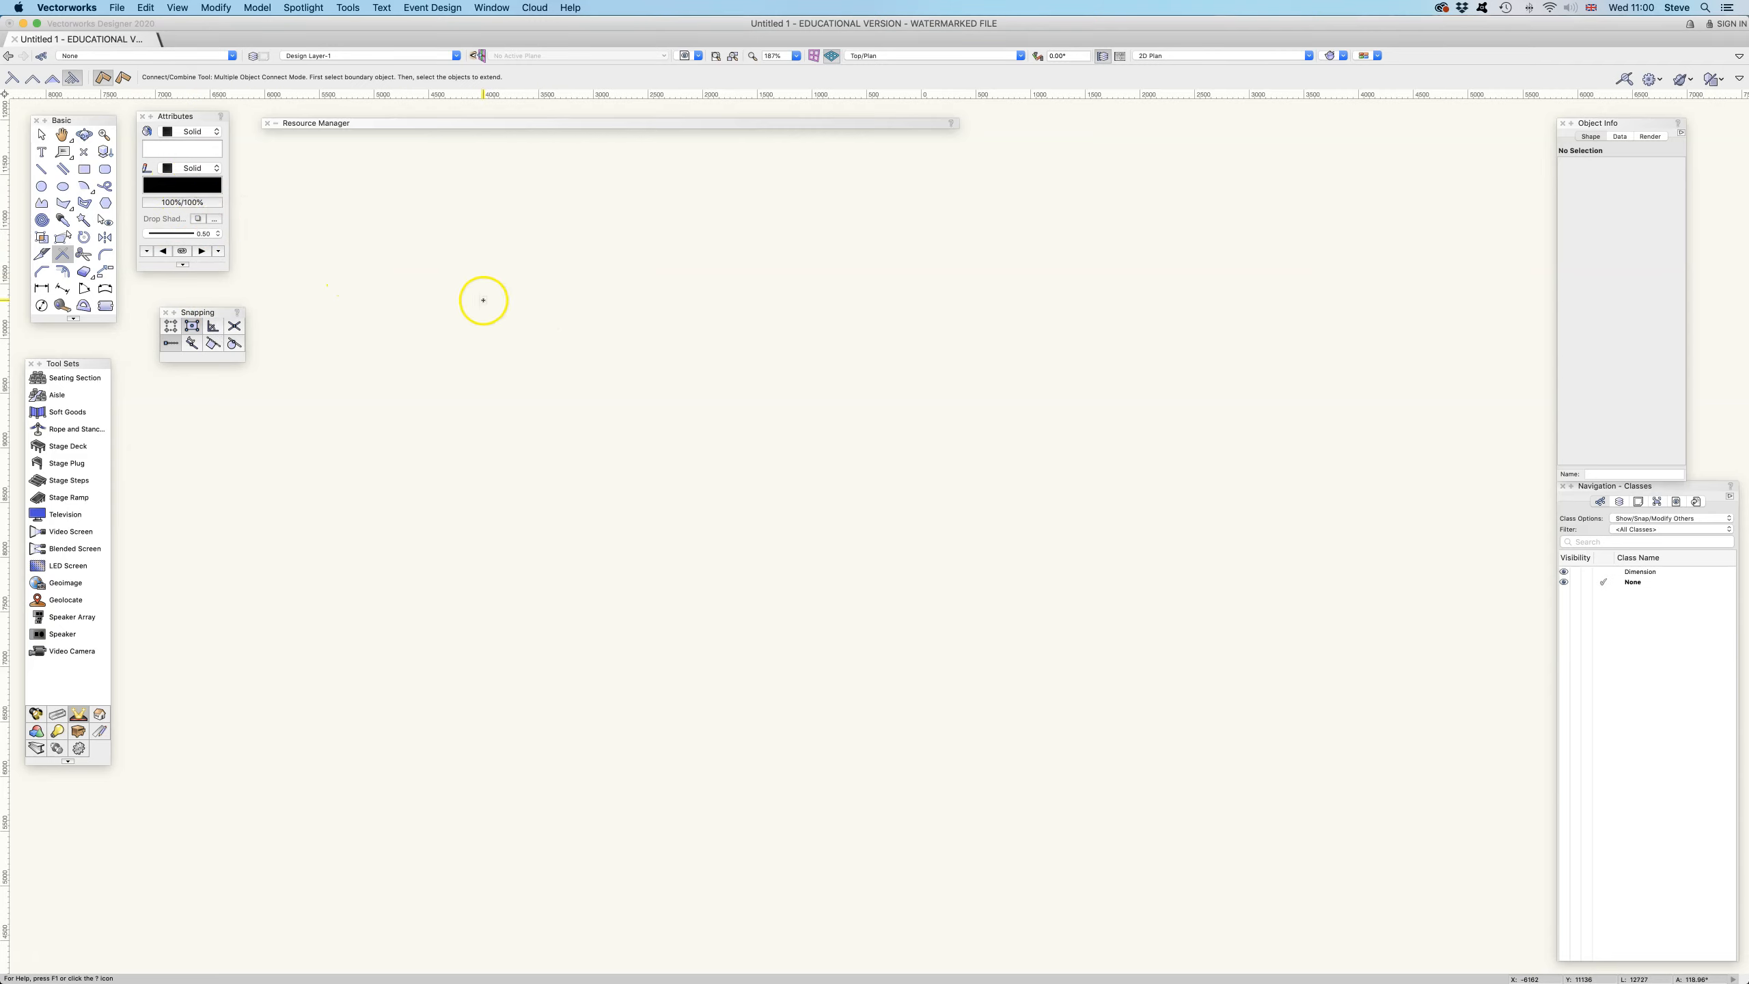
left_click(565, 256)
Draw a long vertical line and two horizontal lines to its right with the Line tool
left_click(41, 168)
left_click(601, 281)
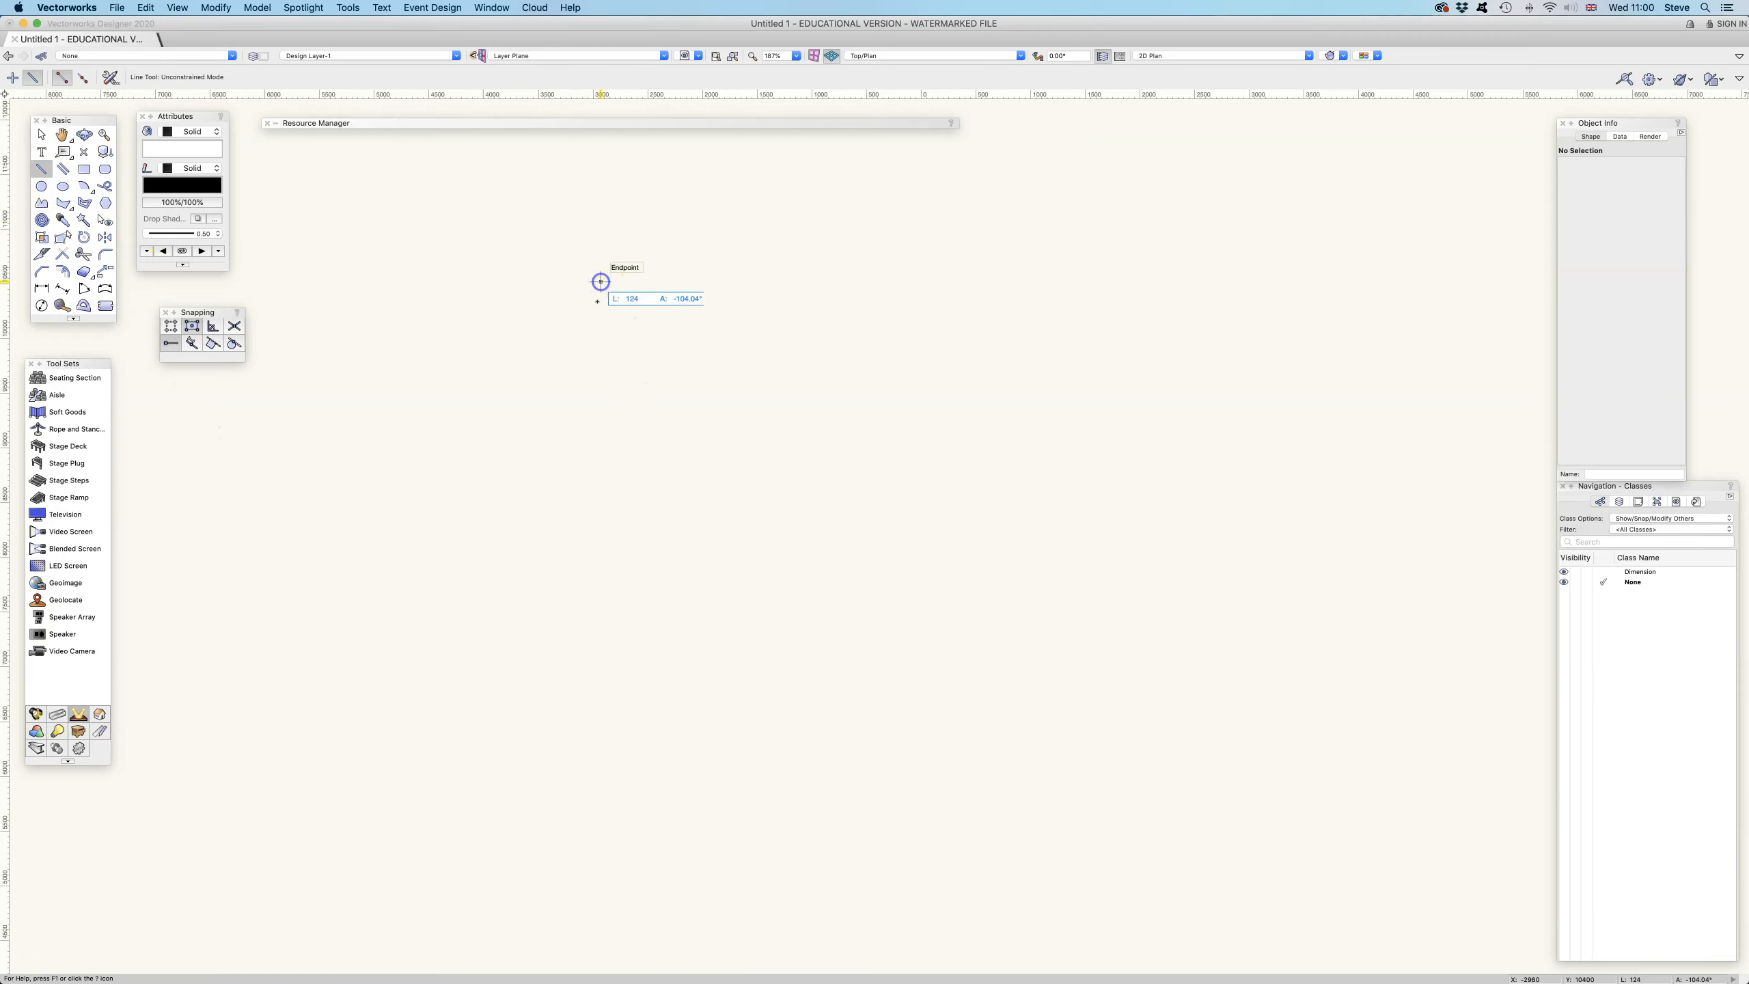
left_click(596, 717)
left_click(1029, 351)
left_click(711, 498)
left_click(1051, 497)
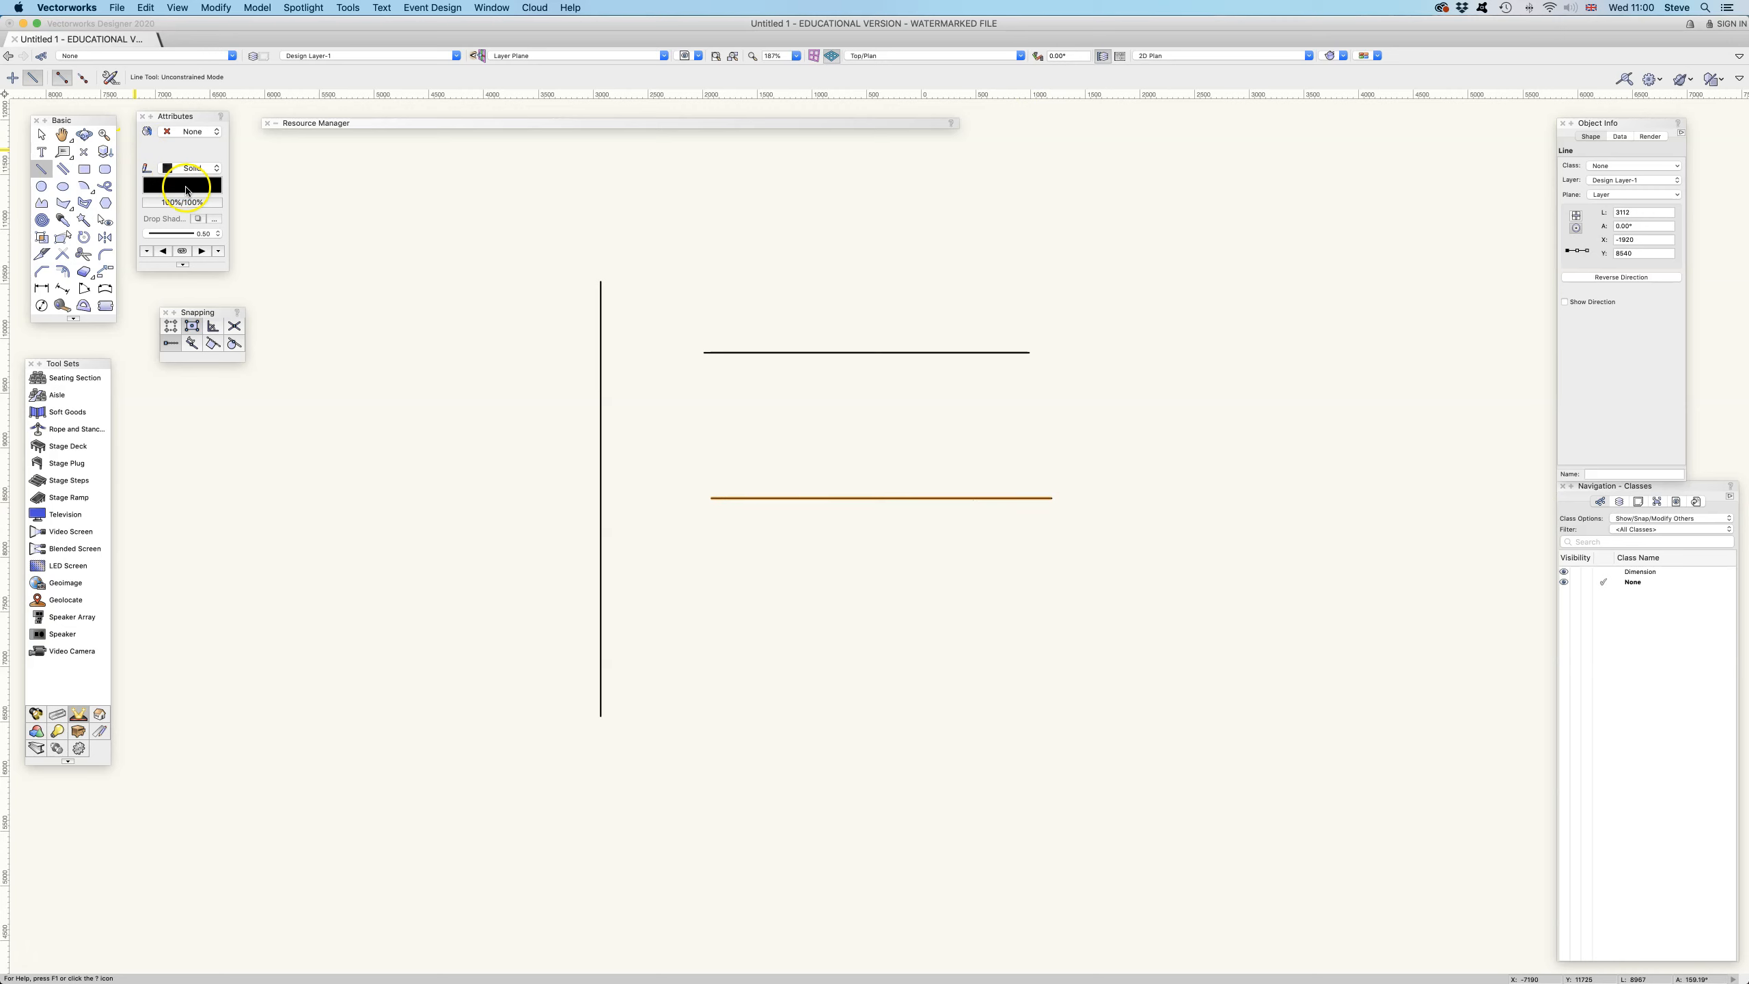
Set the lower horizontal line's pen colour to blue from the Classic Vectorworks Colors palette
left_click(185, 185)
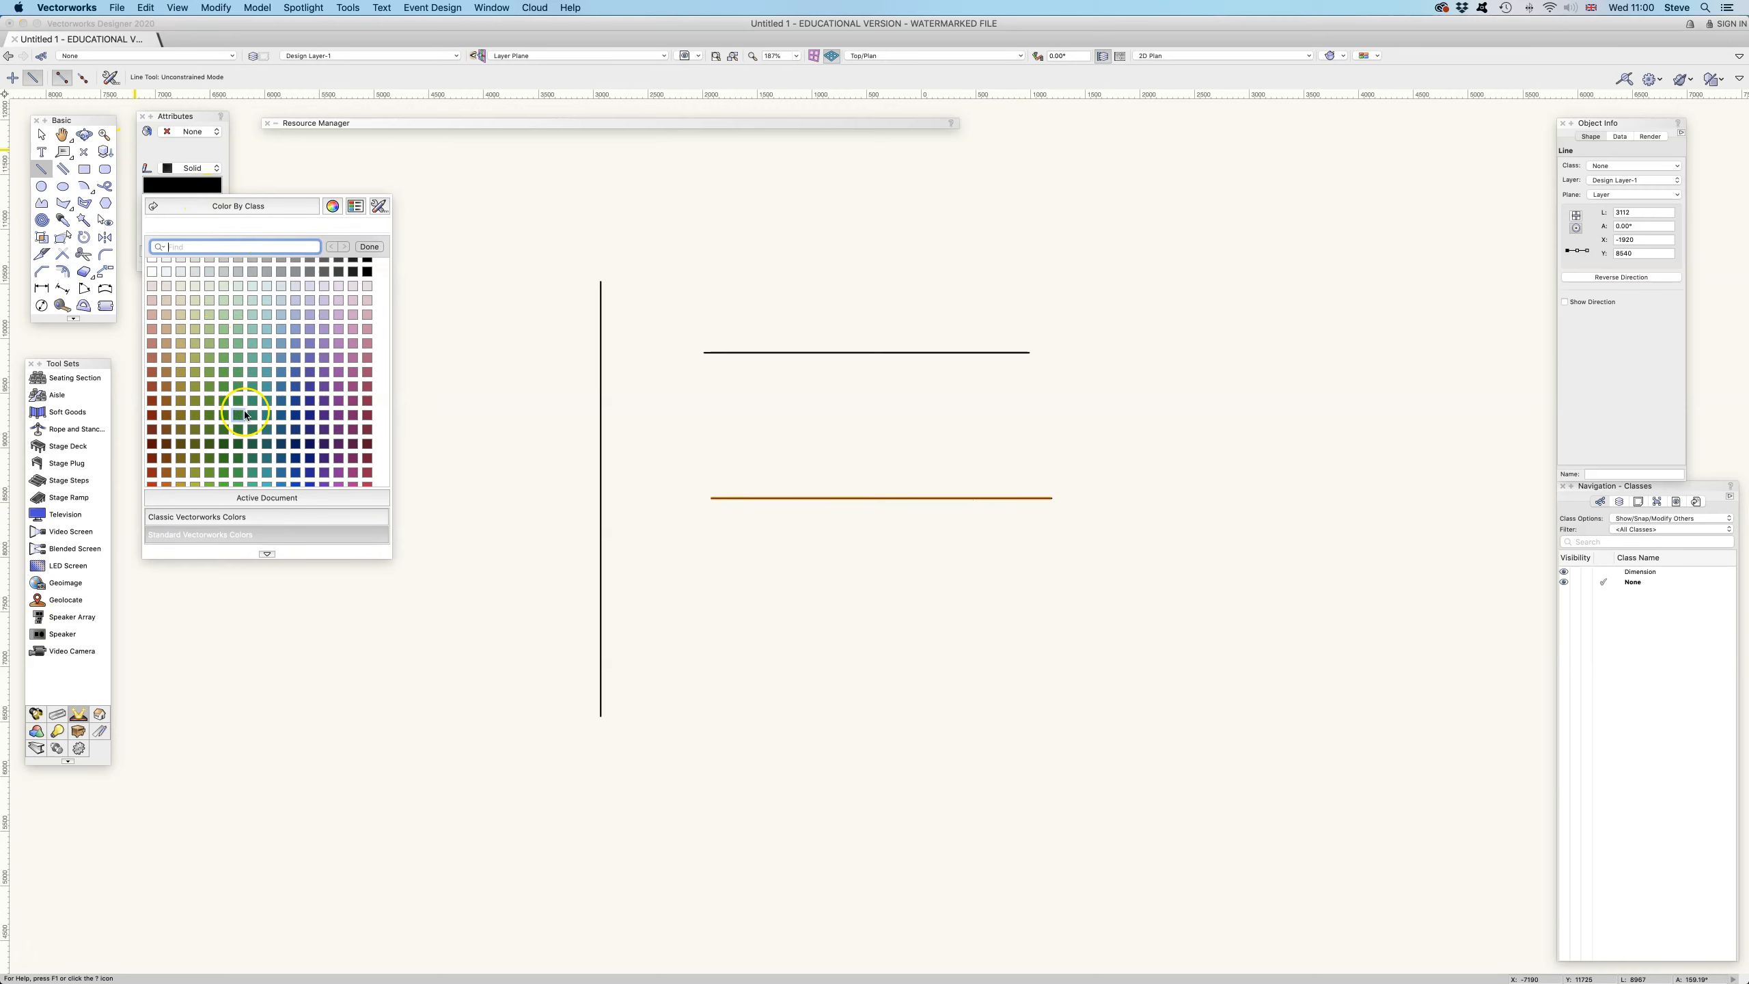
left_click(354, 343)
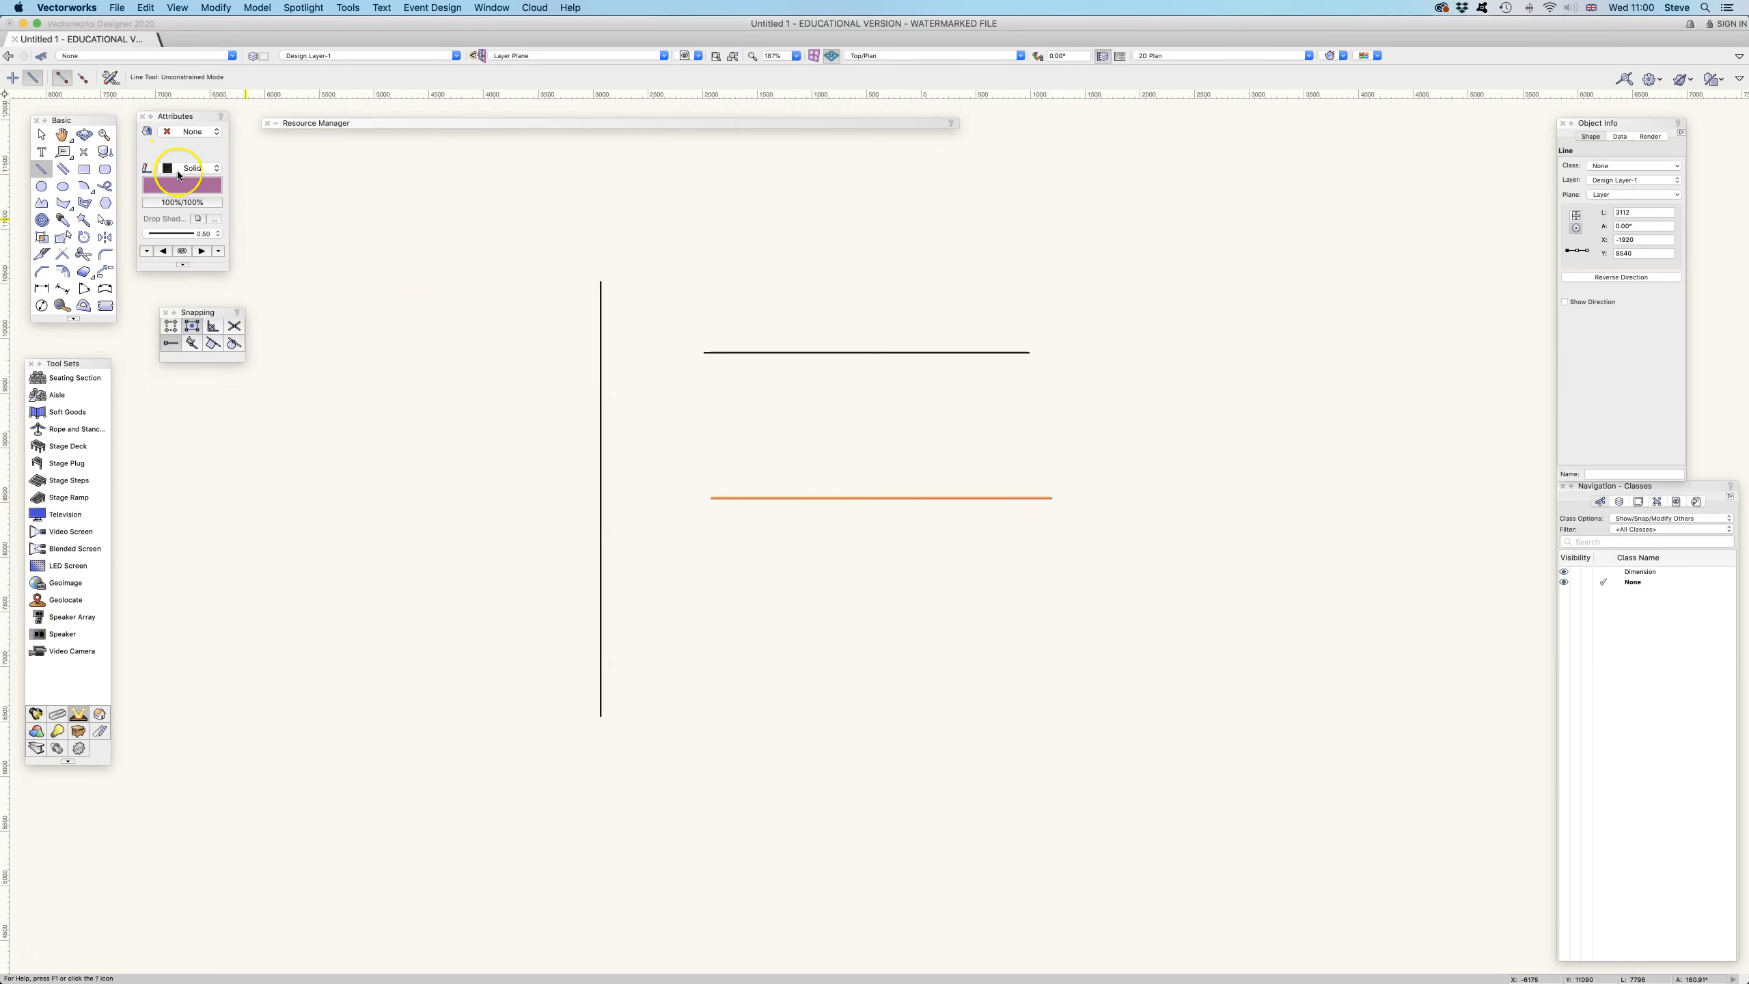
left_click(193, 184)
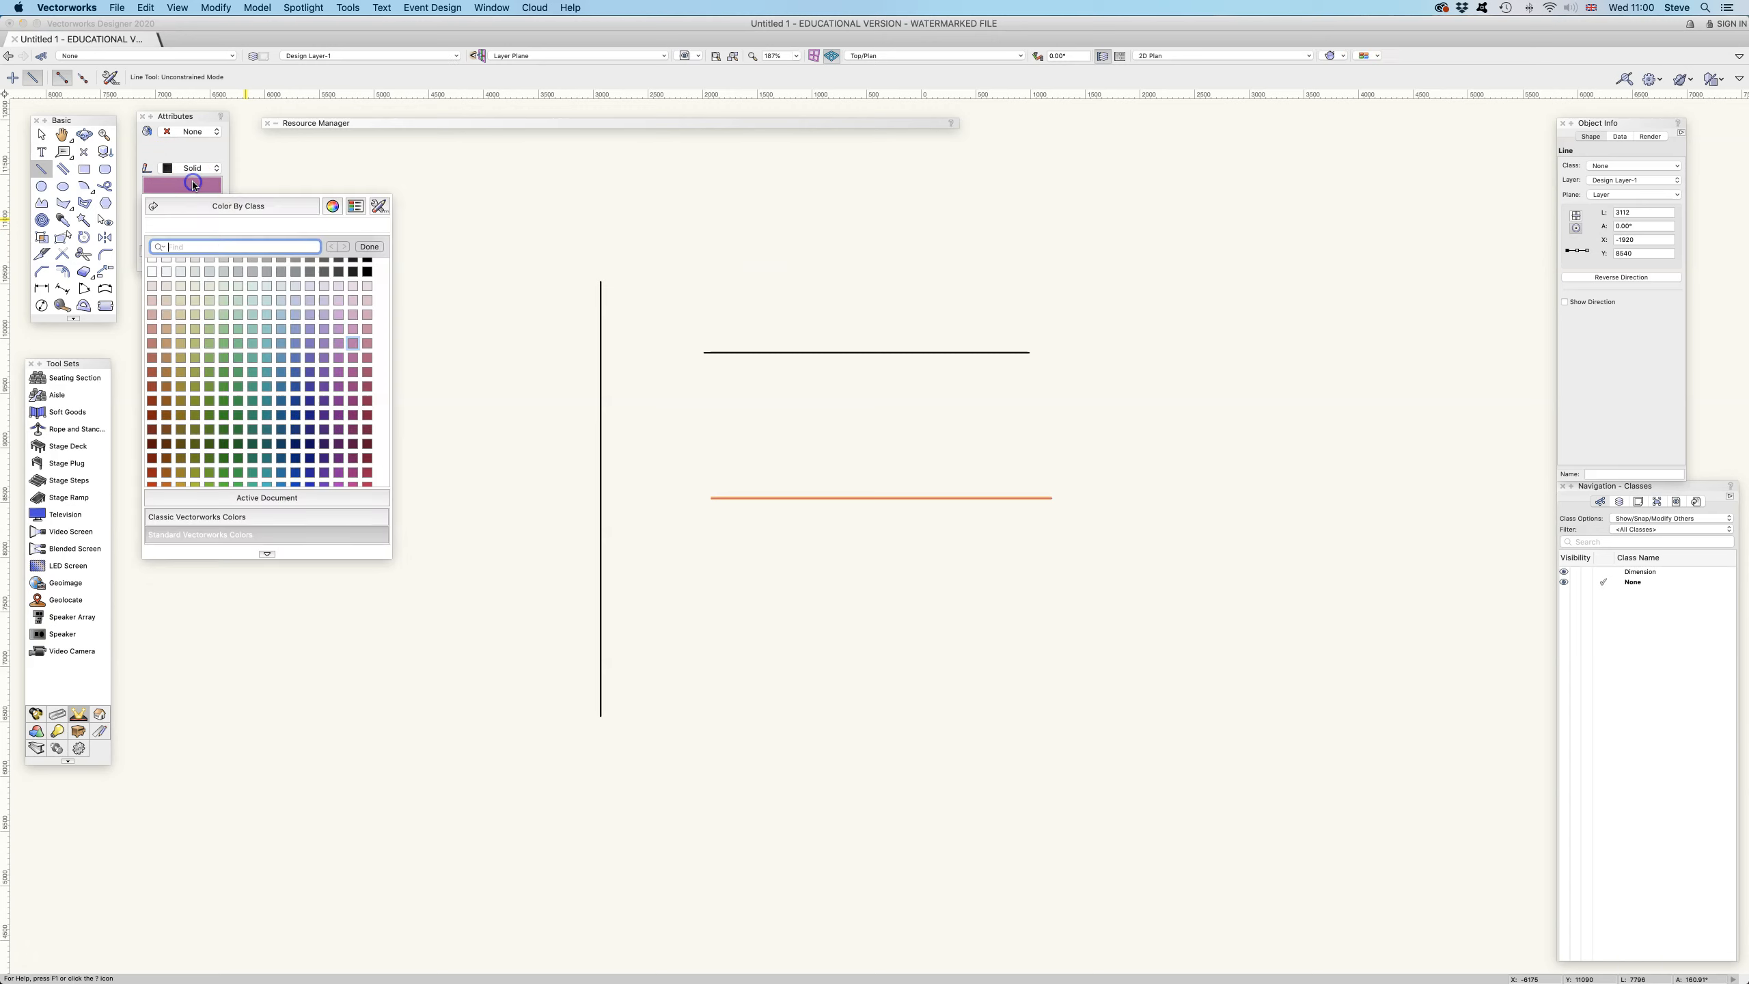
left_click(256, 496)
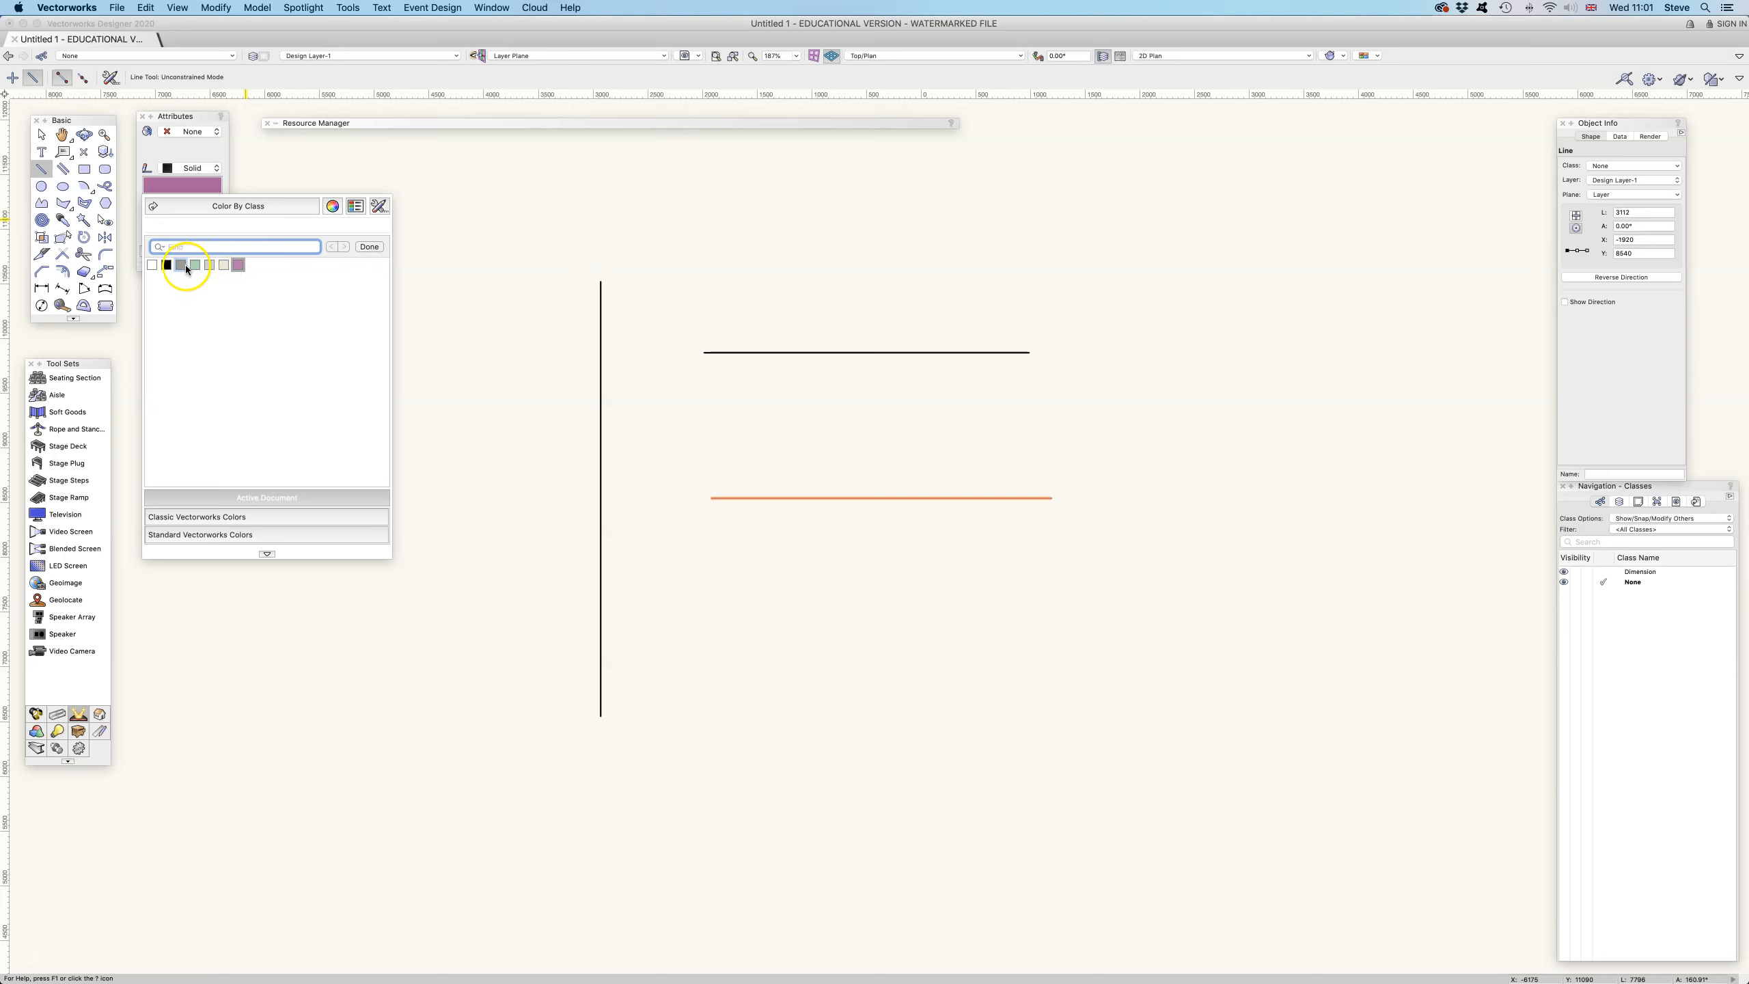
left_click(222, 517)
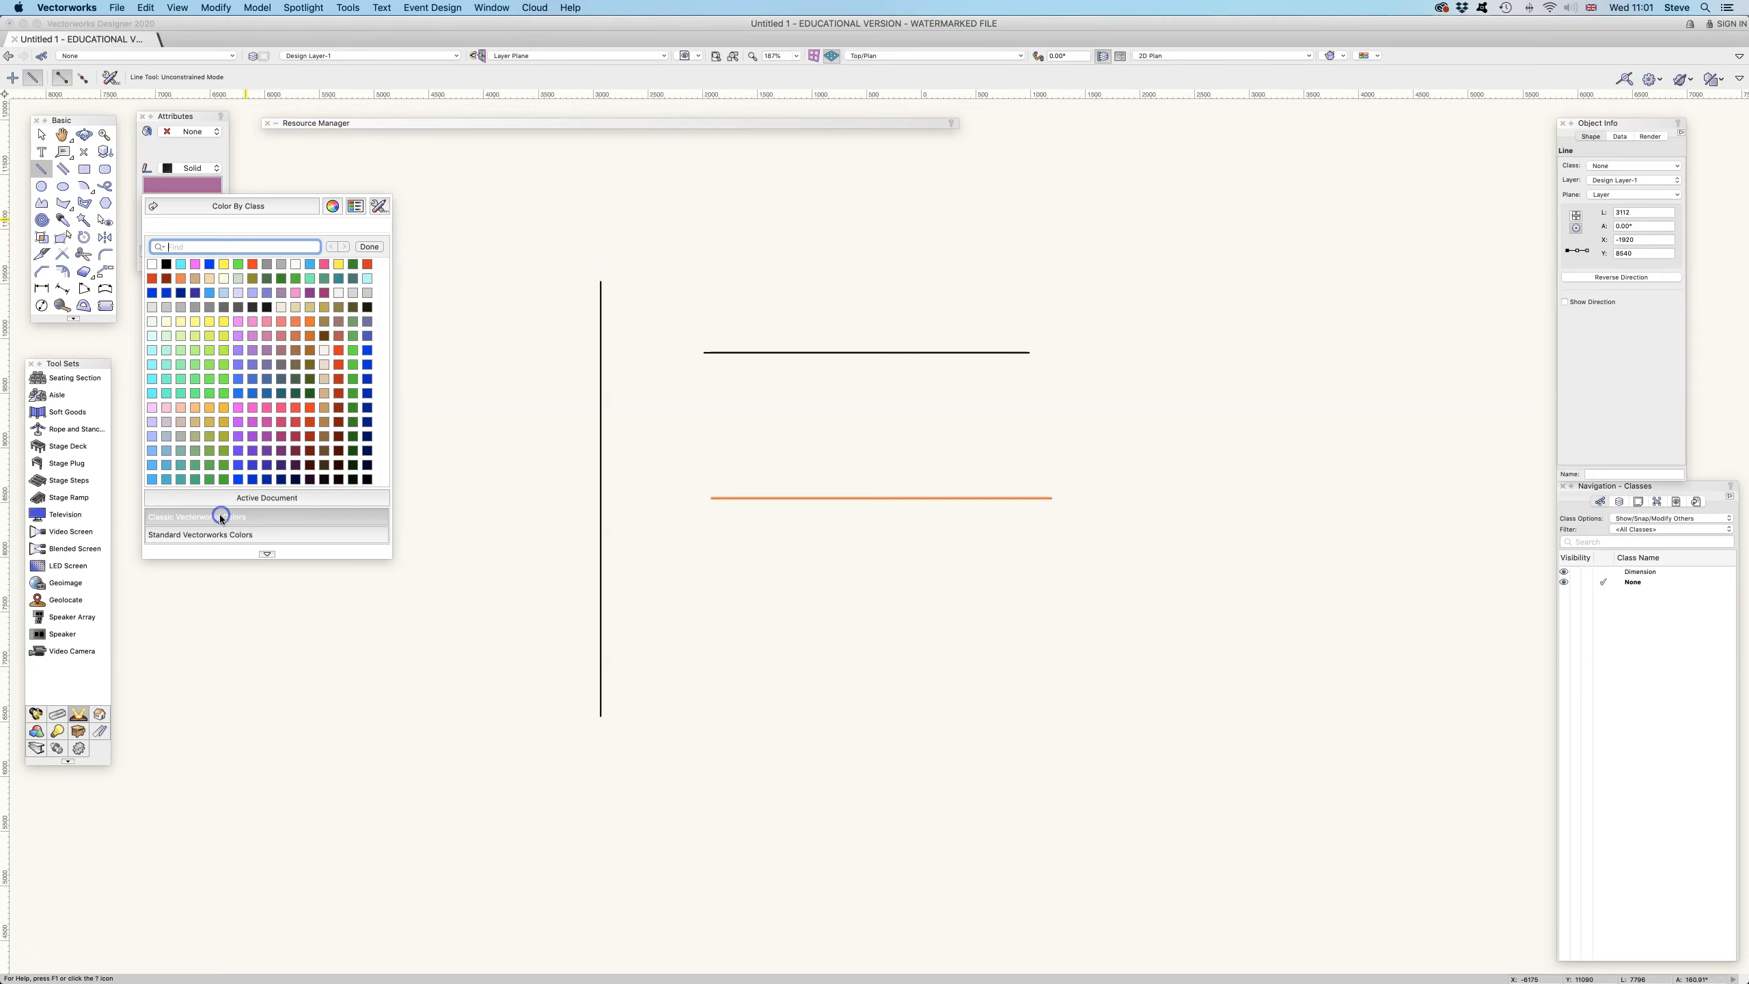
left_click(222, 535)
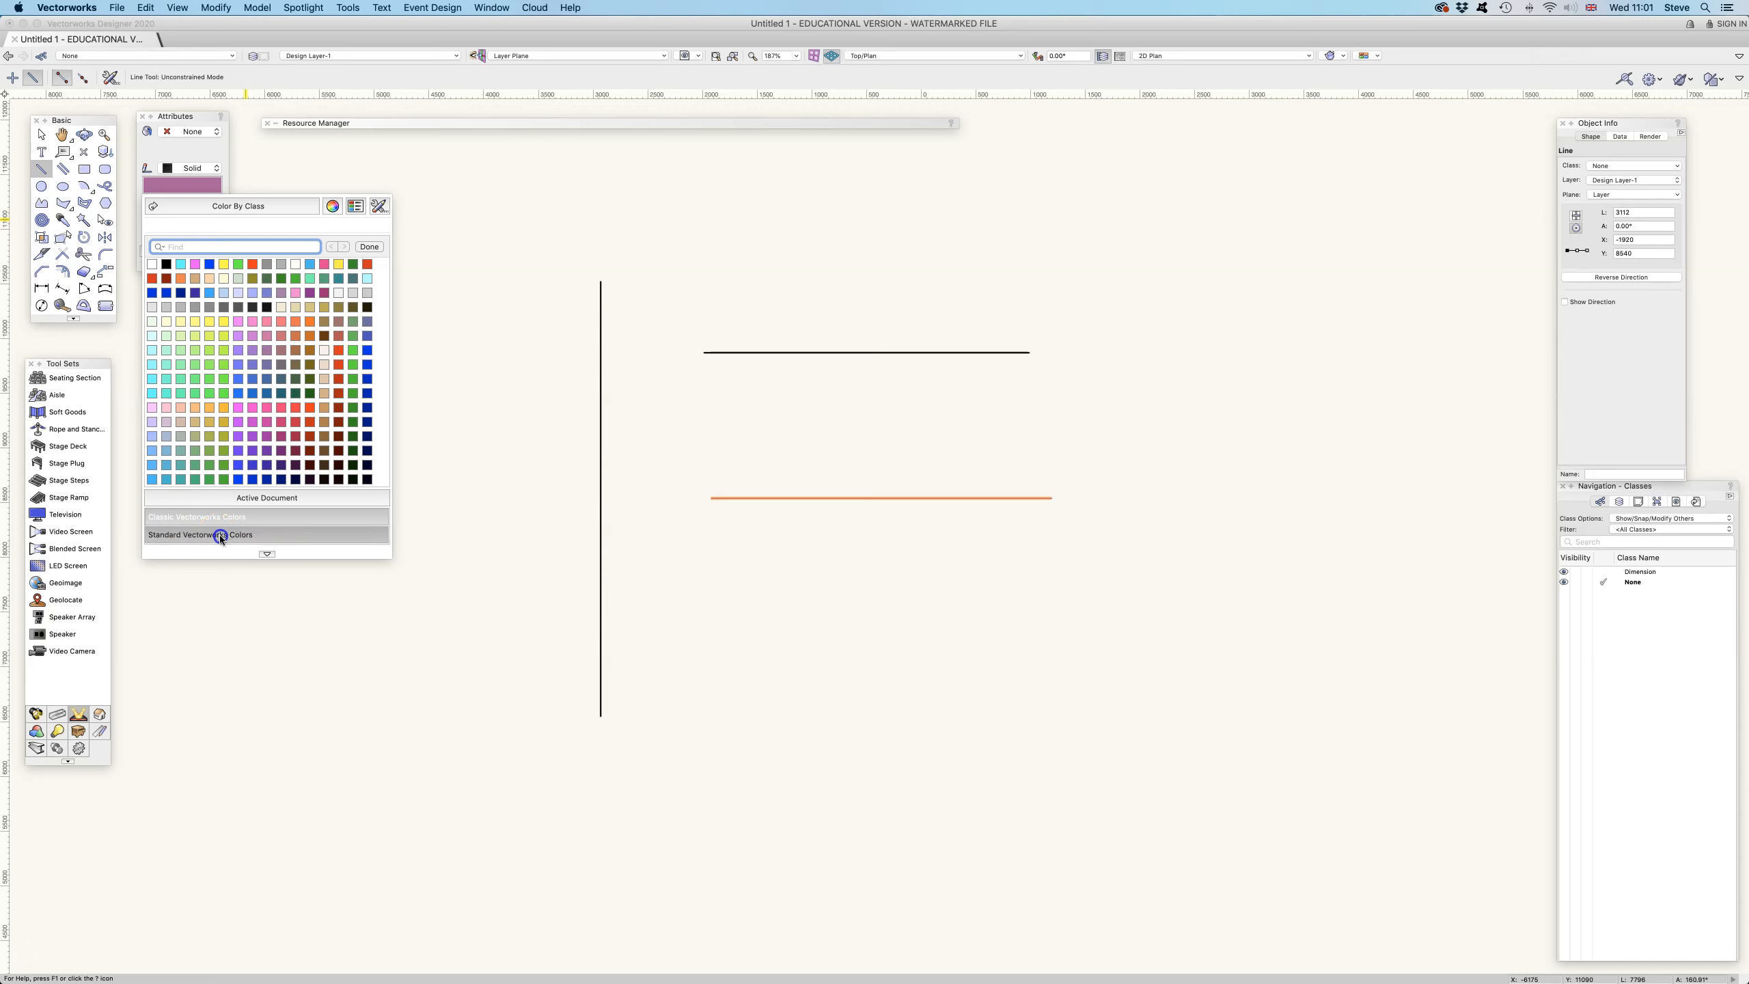
left_click(224, 517)
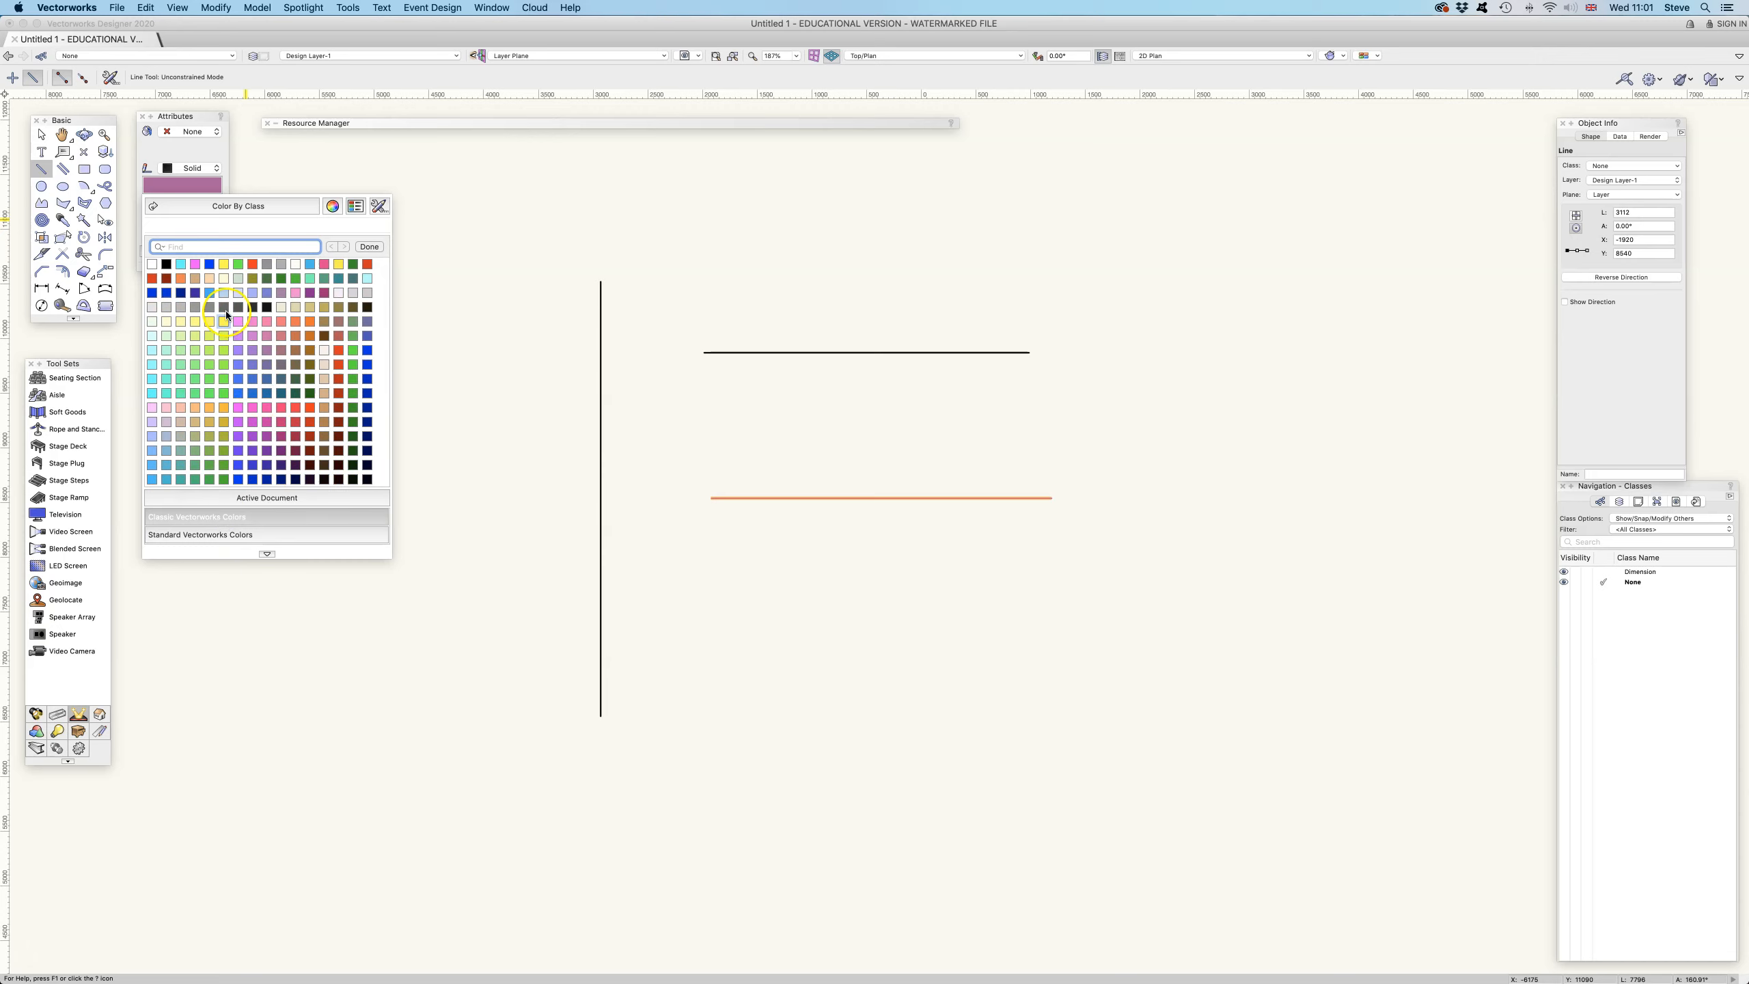
left_click(239, 393)
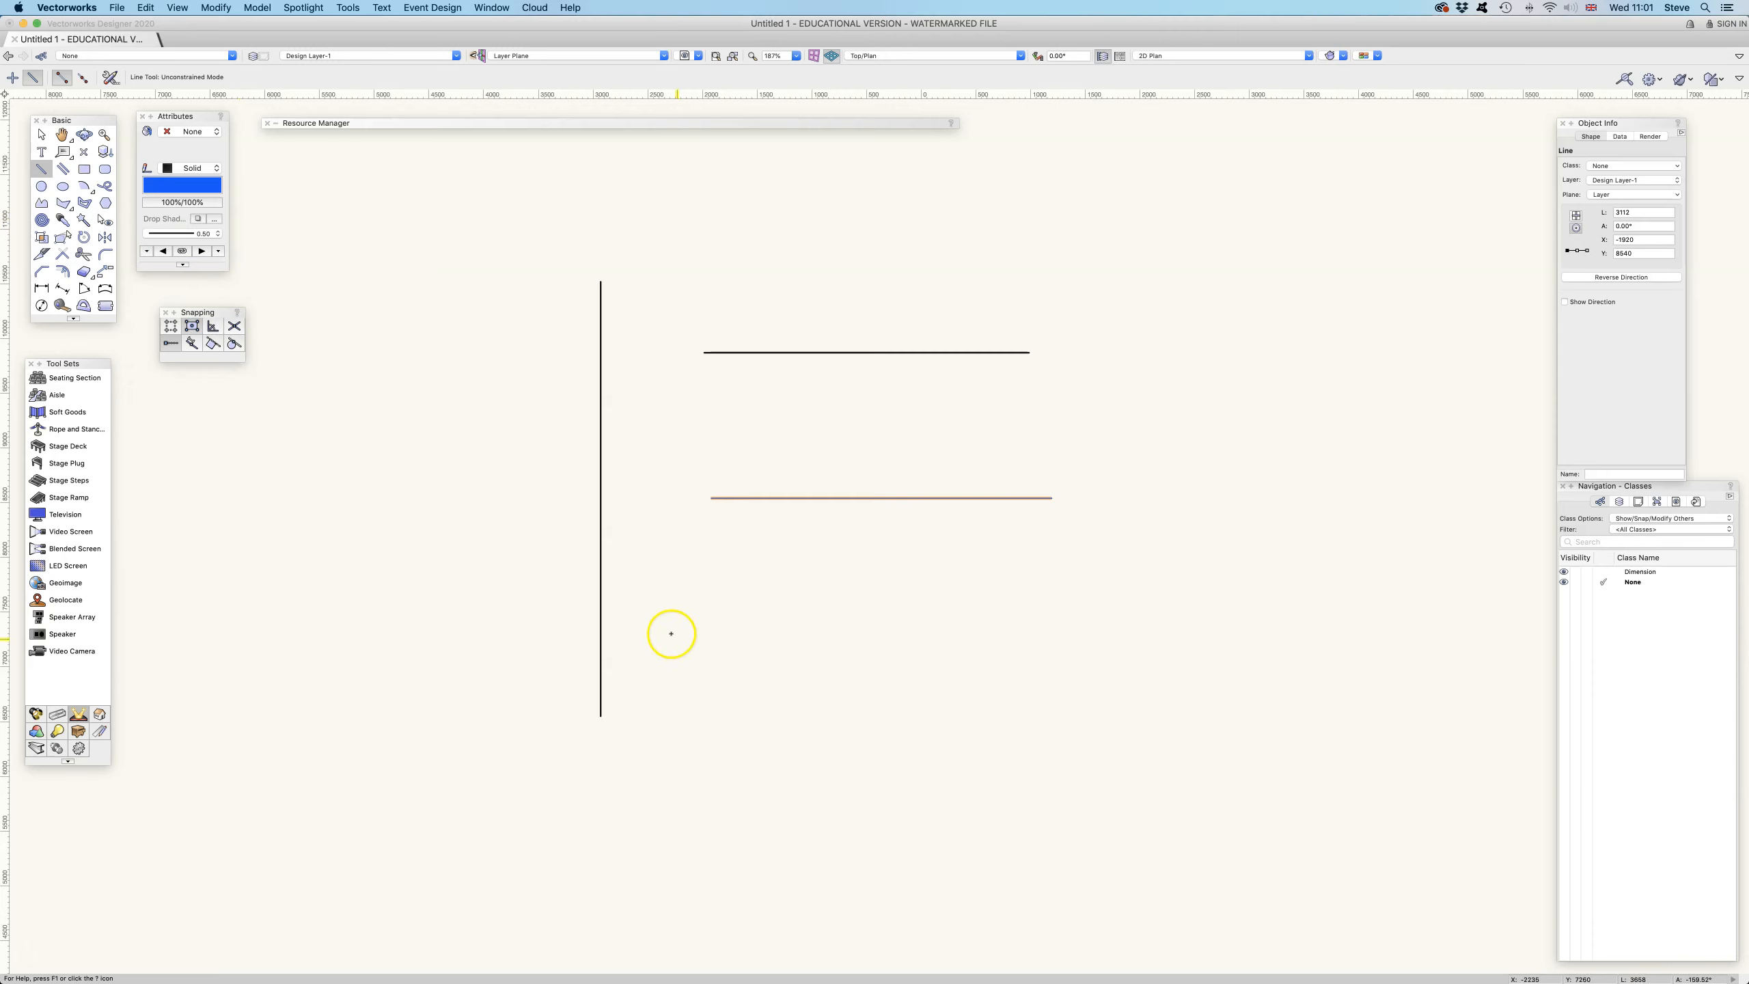
Draw a third horizontal line beneath the blue one and give it a green pen colour
left_click(714, 632)
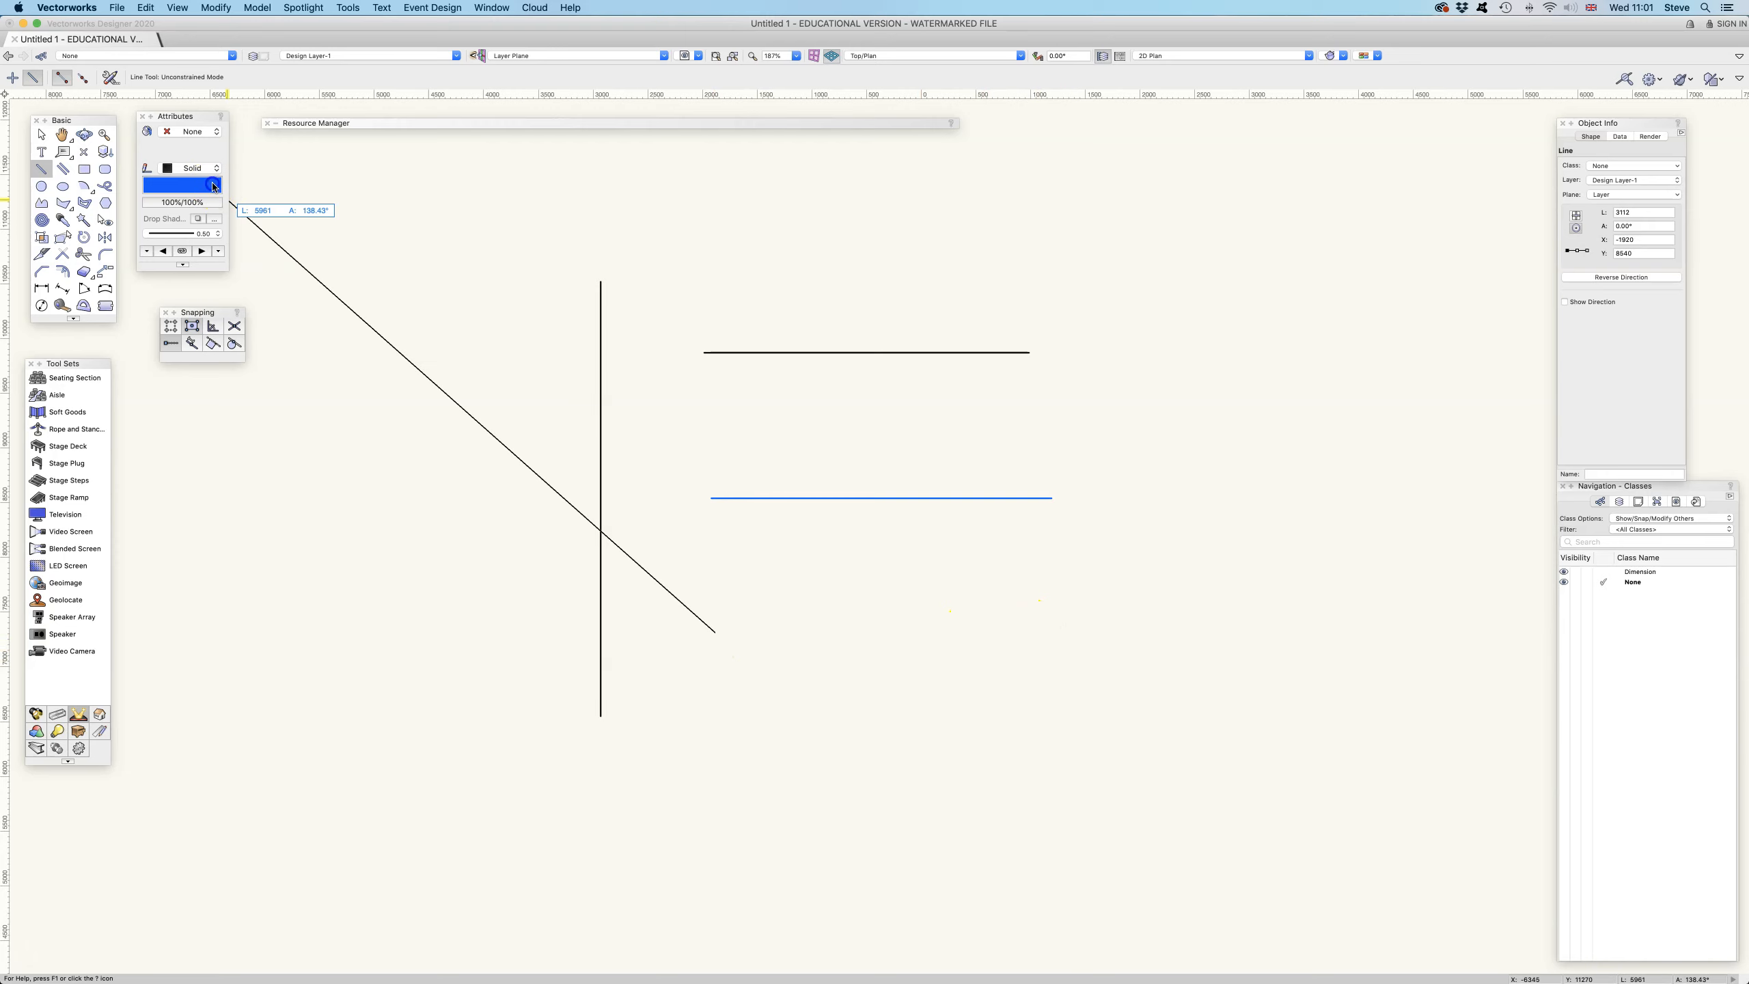
left_click(213, 186)
left_click(351, 266)
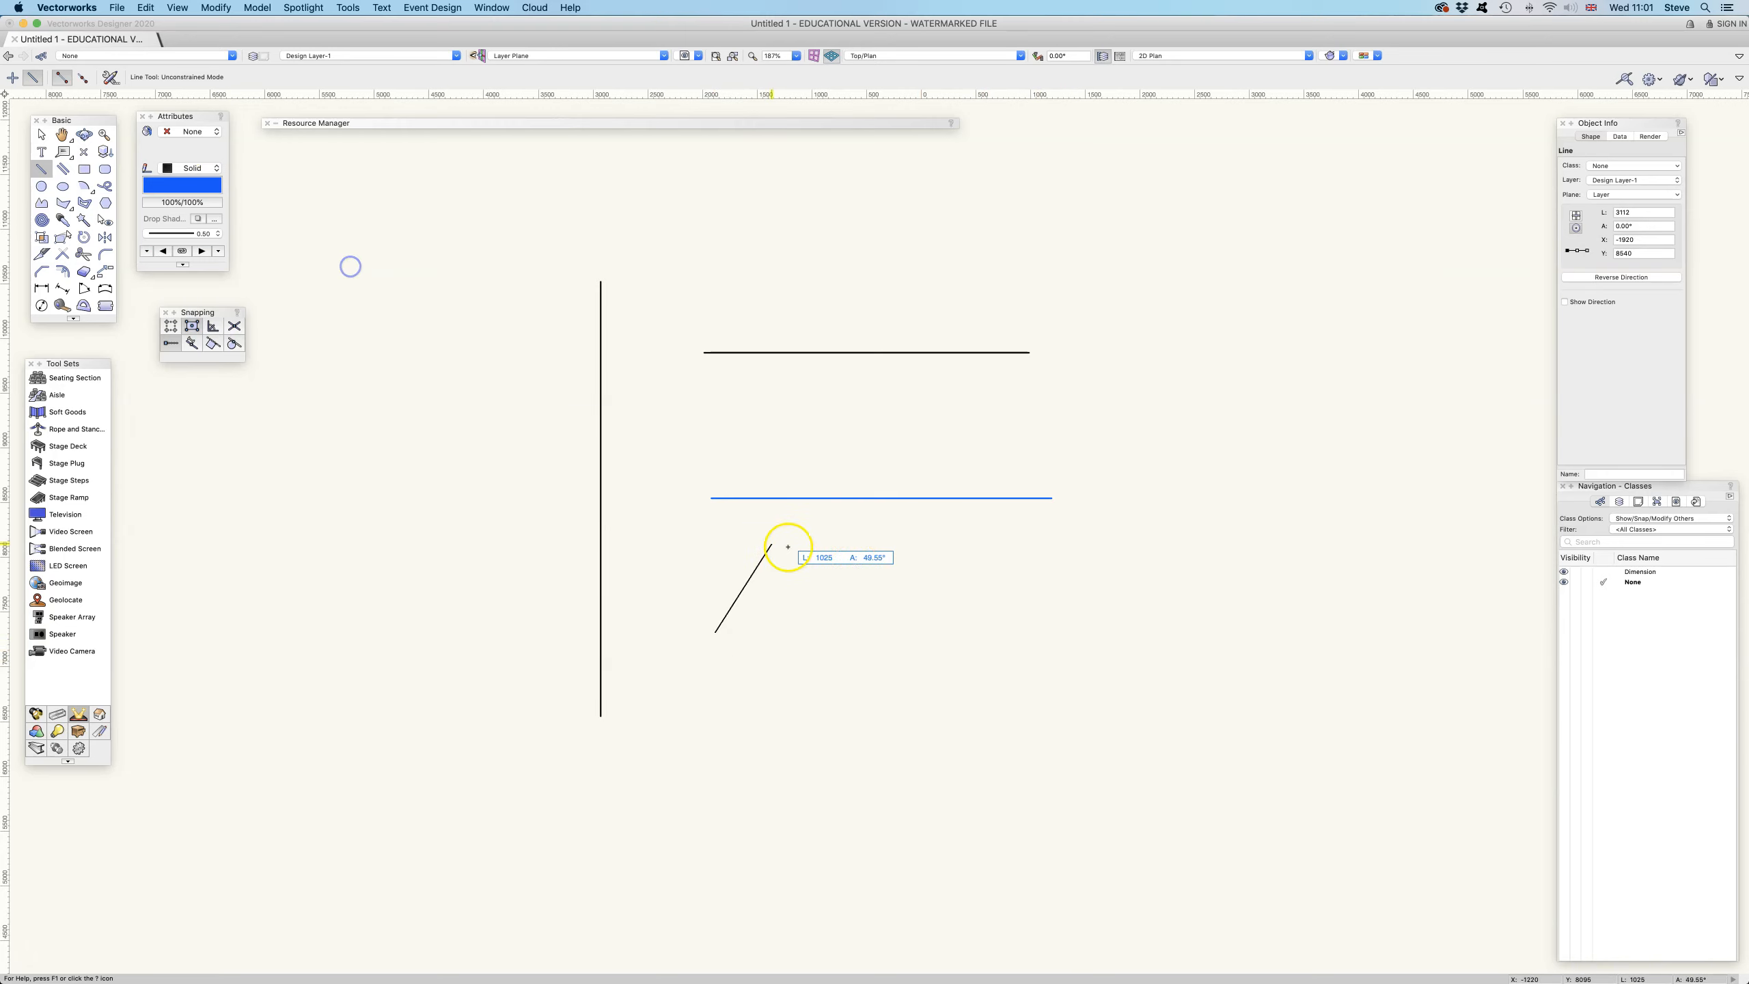
left_click(1058, 632)
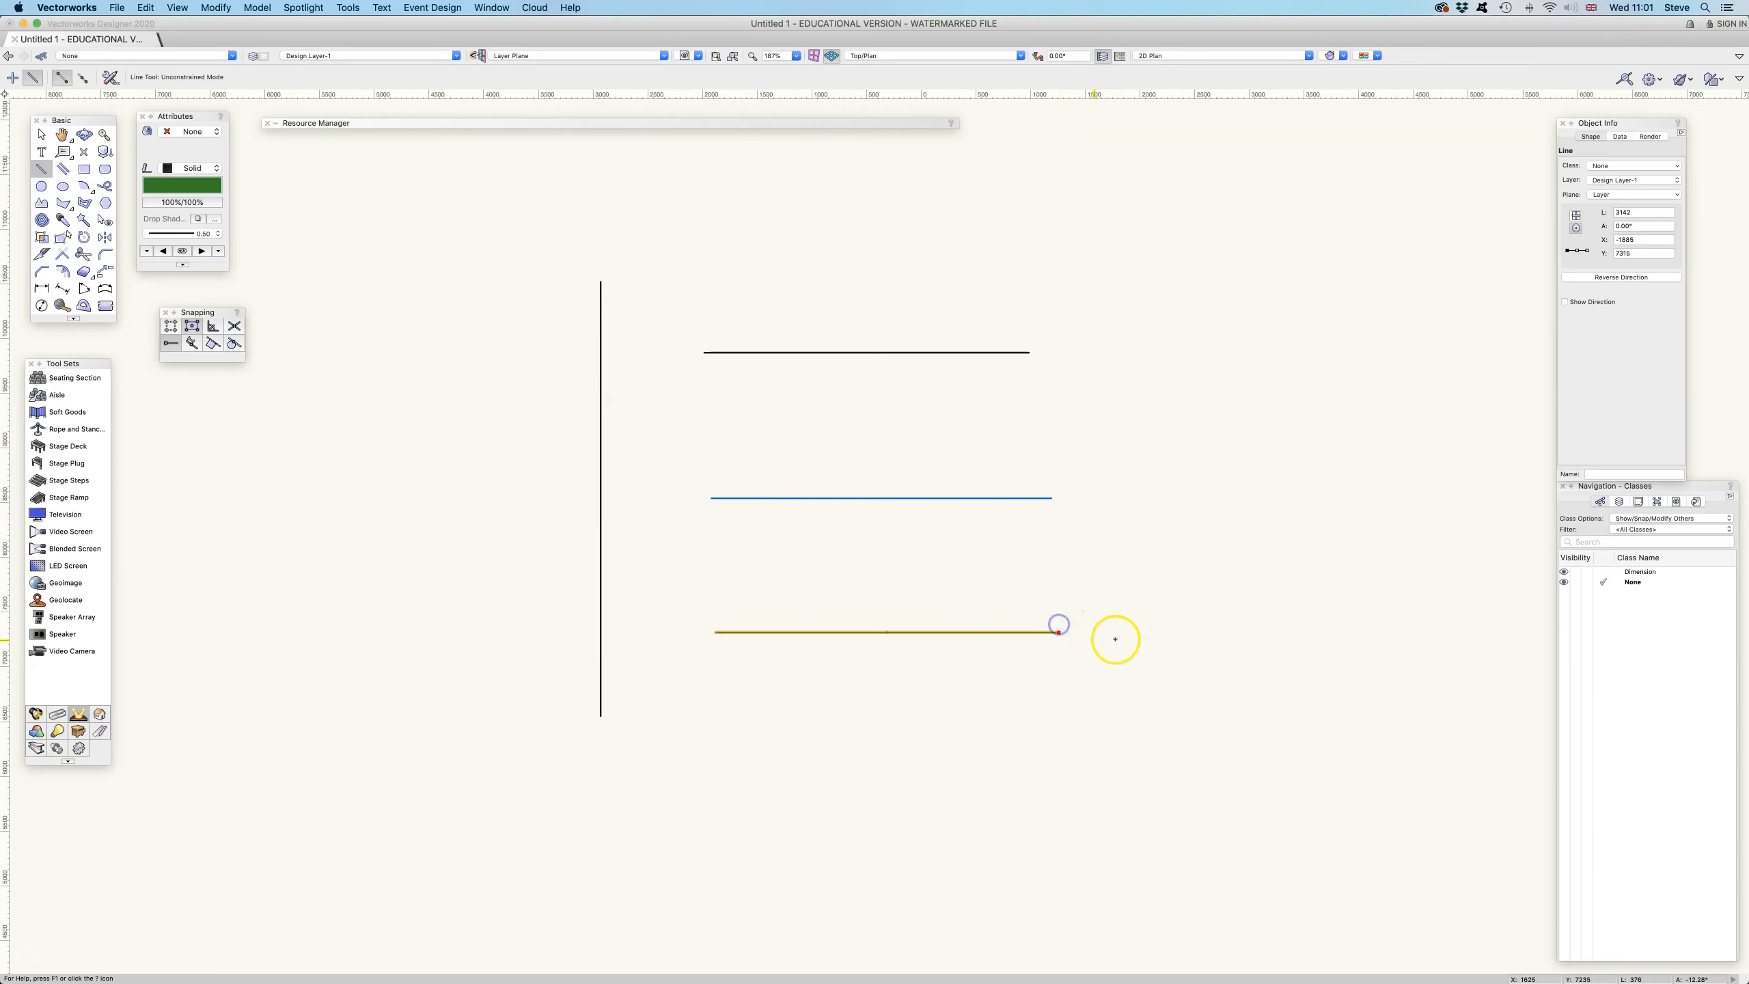
Extend the top horizontal line to the vertical line with Connect/Combine in Single Object Connect mode
left_click(41, 136)
left_click(927, 562)
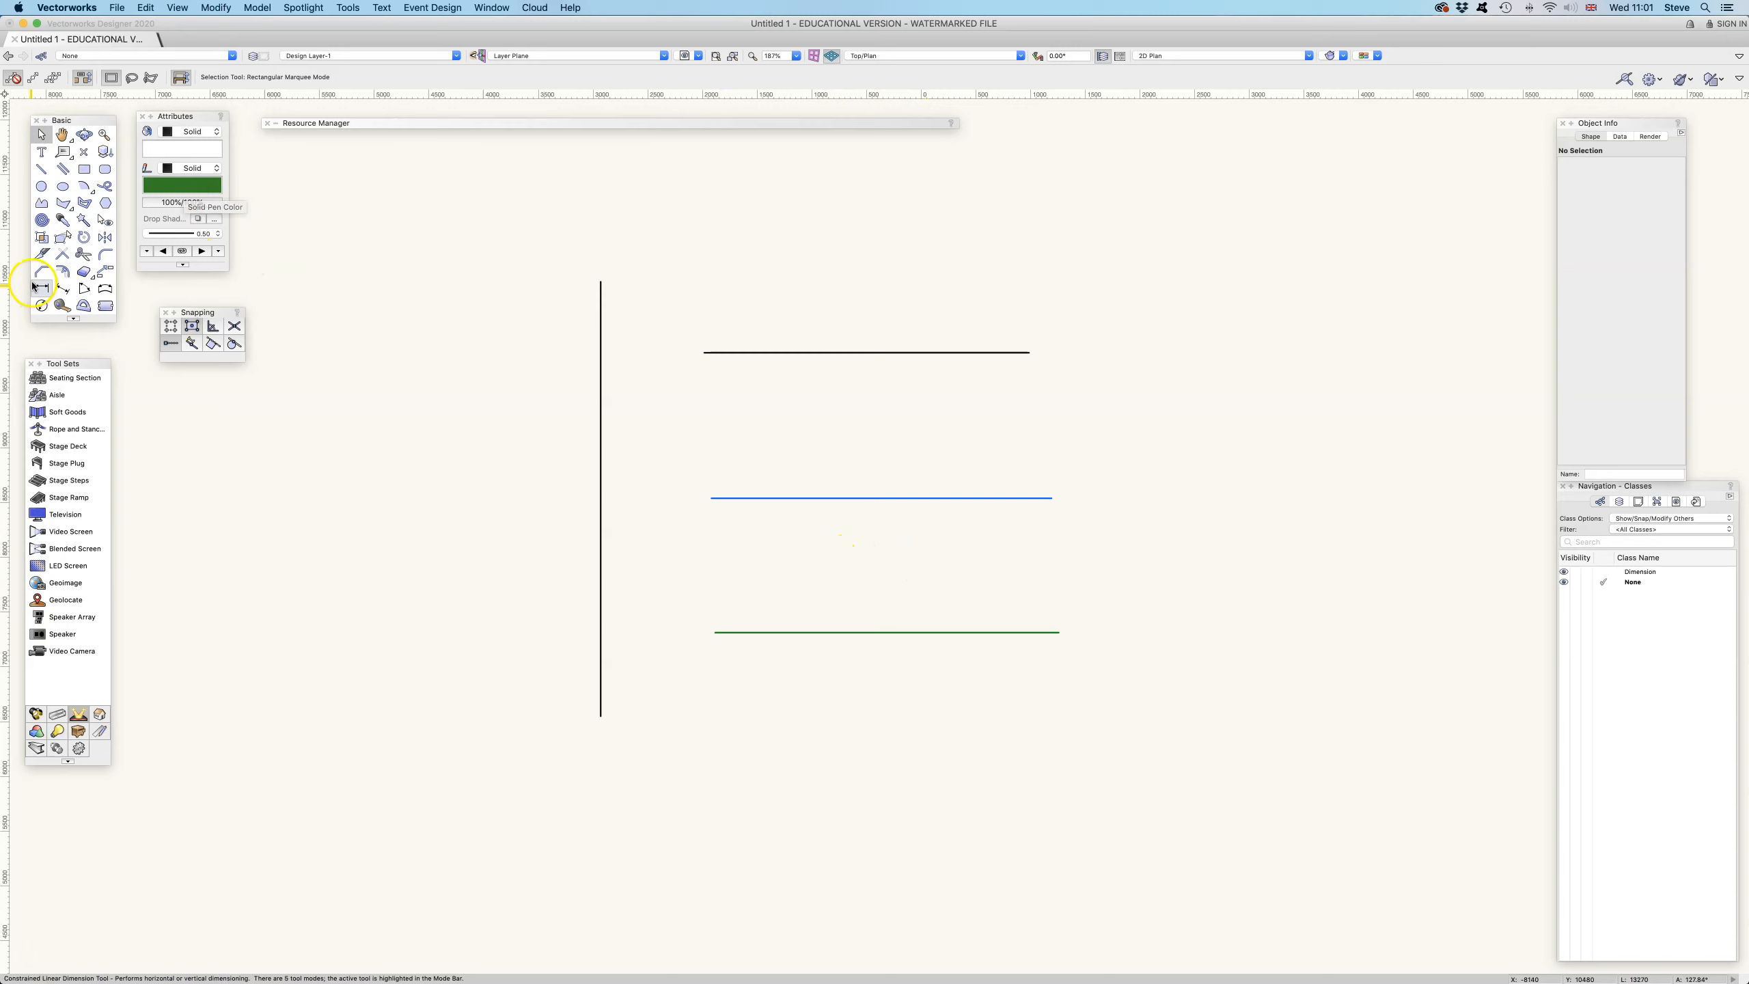
left_click(62, 257)
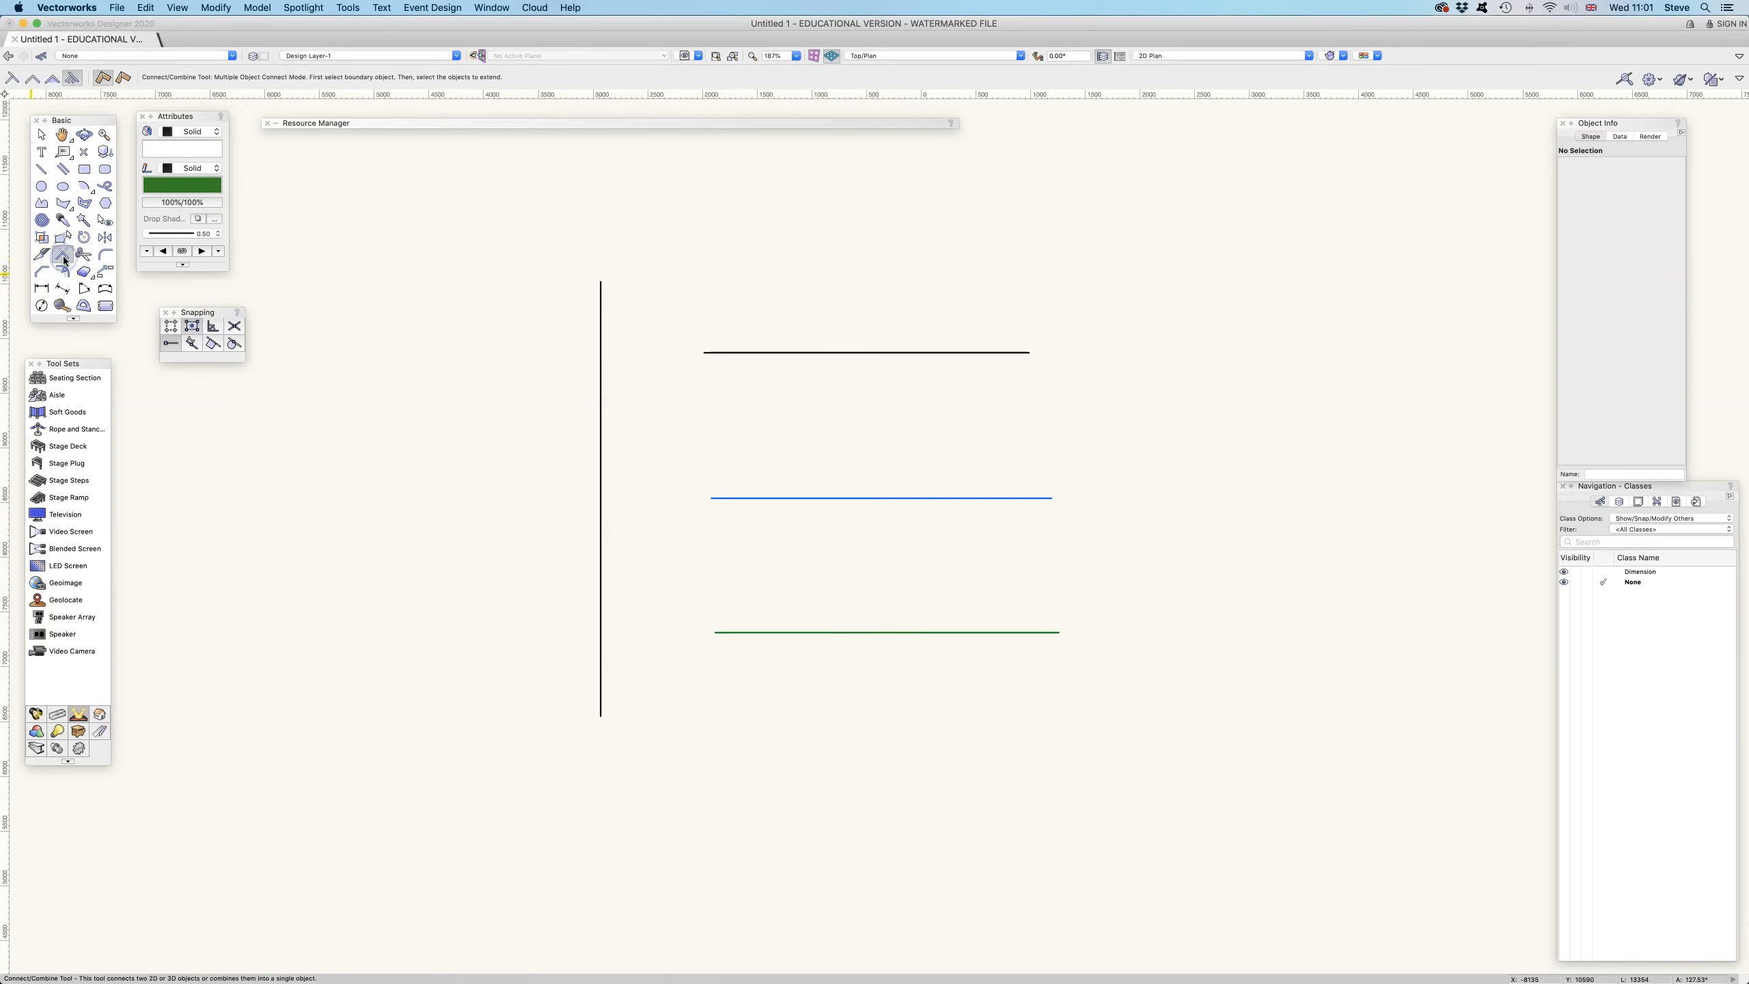
left_click(113, 82)
left_click(16, 83)
left_click(11, 81)
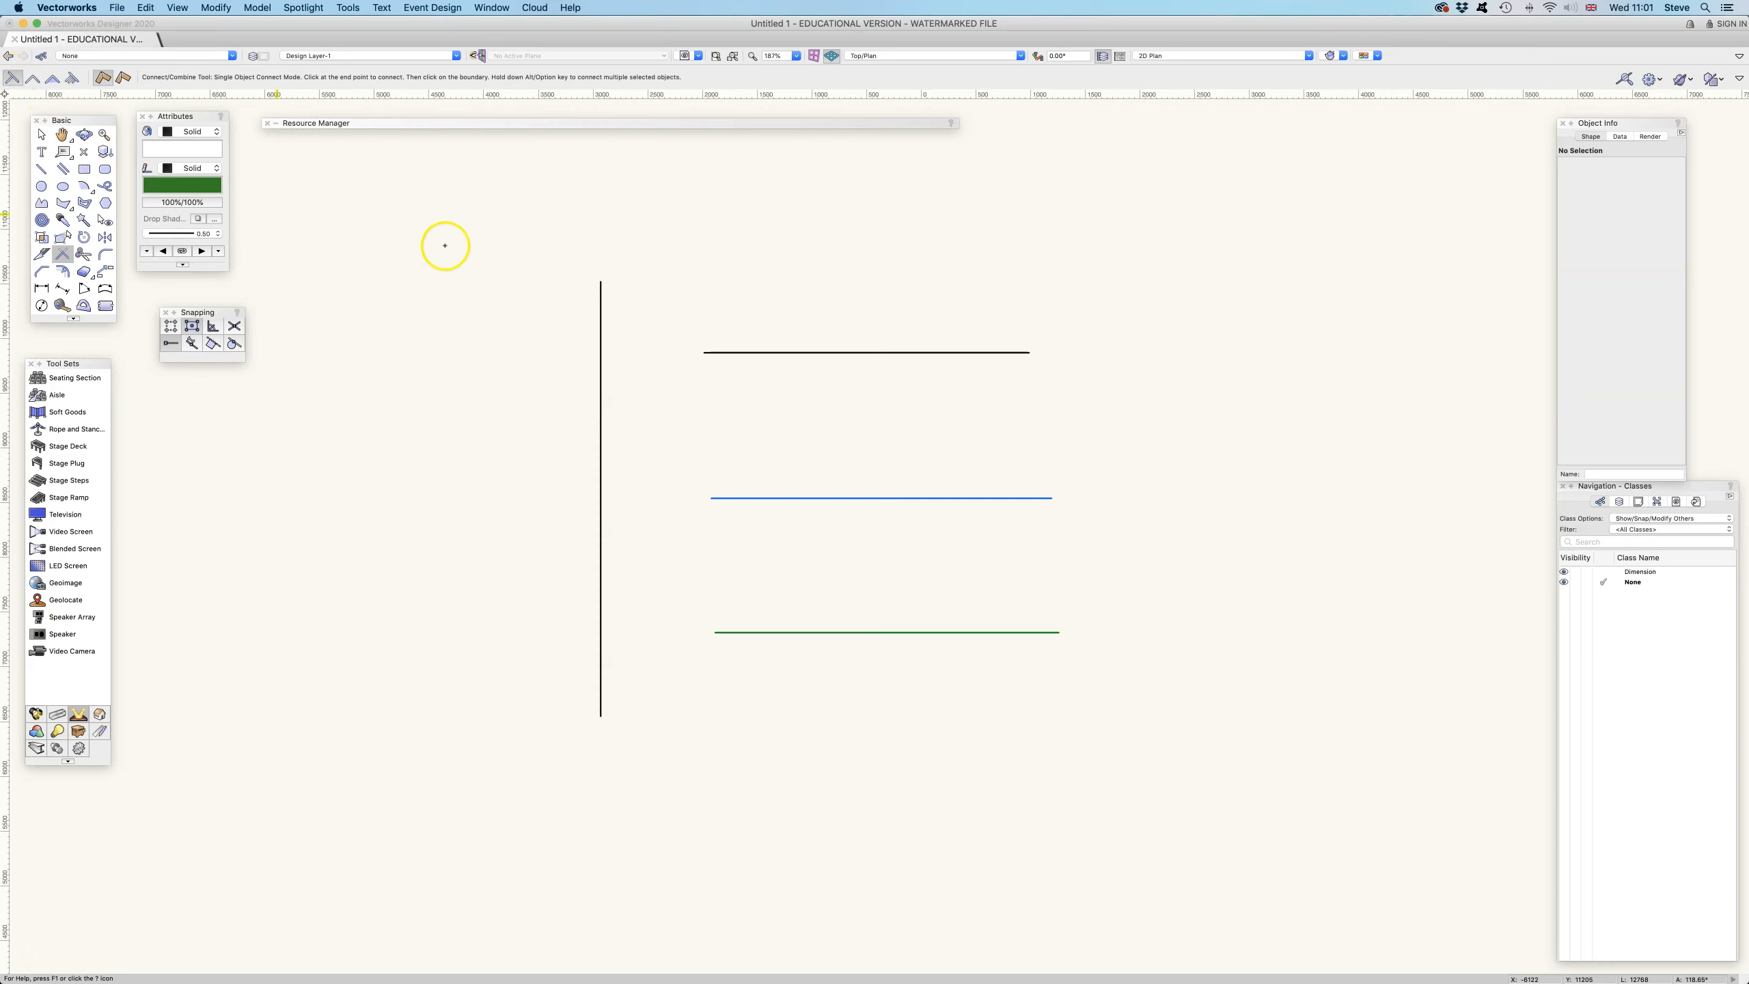
left_click(746, 352)
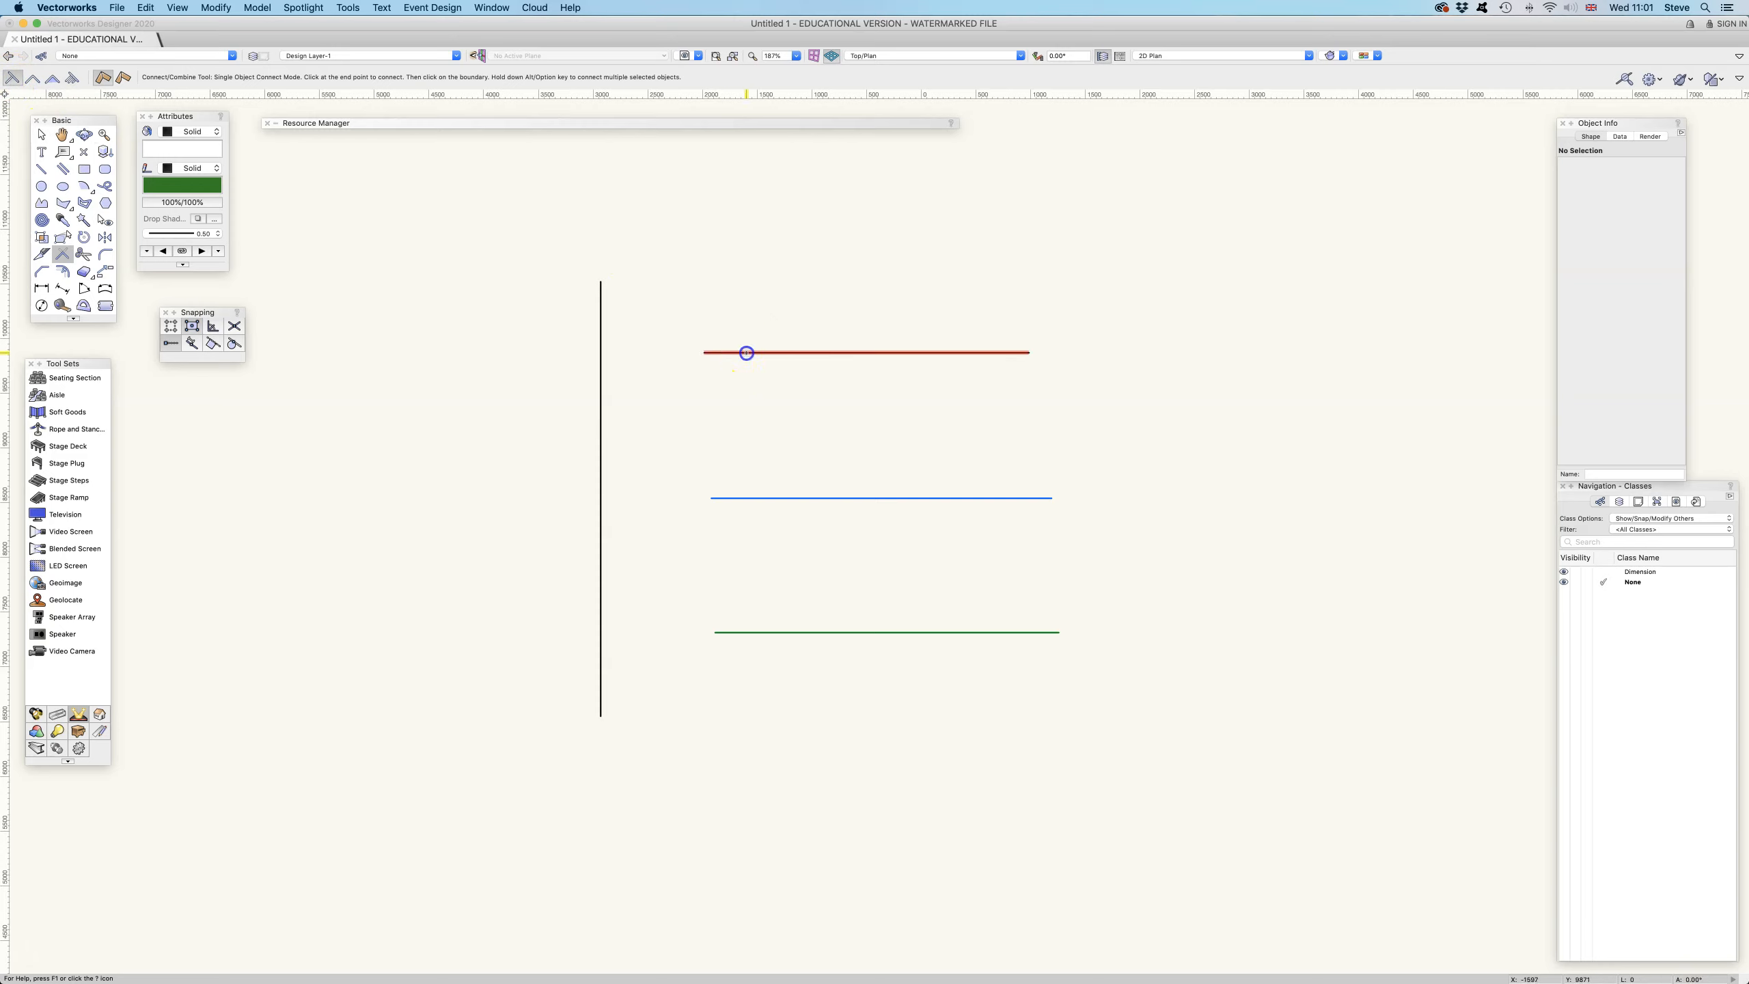
left_click(603, 328)
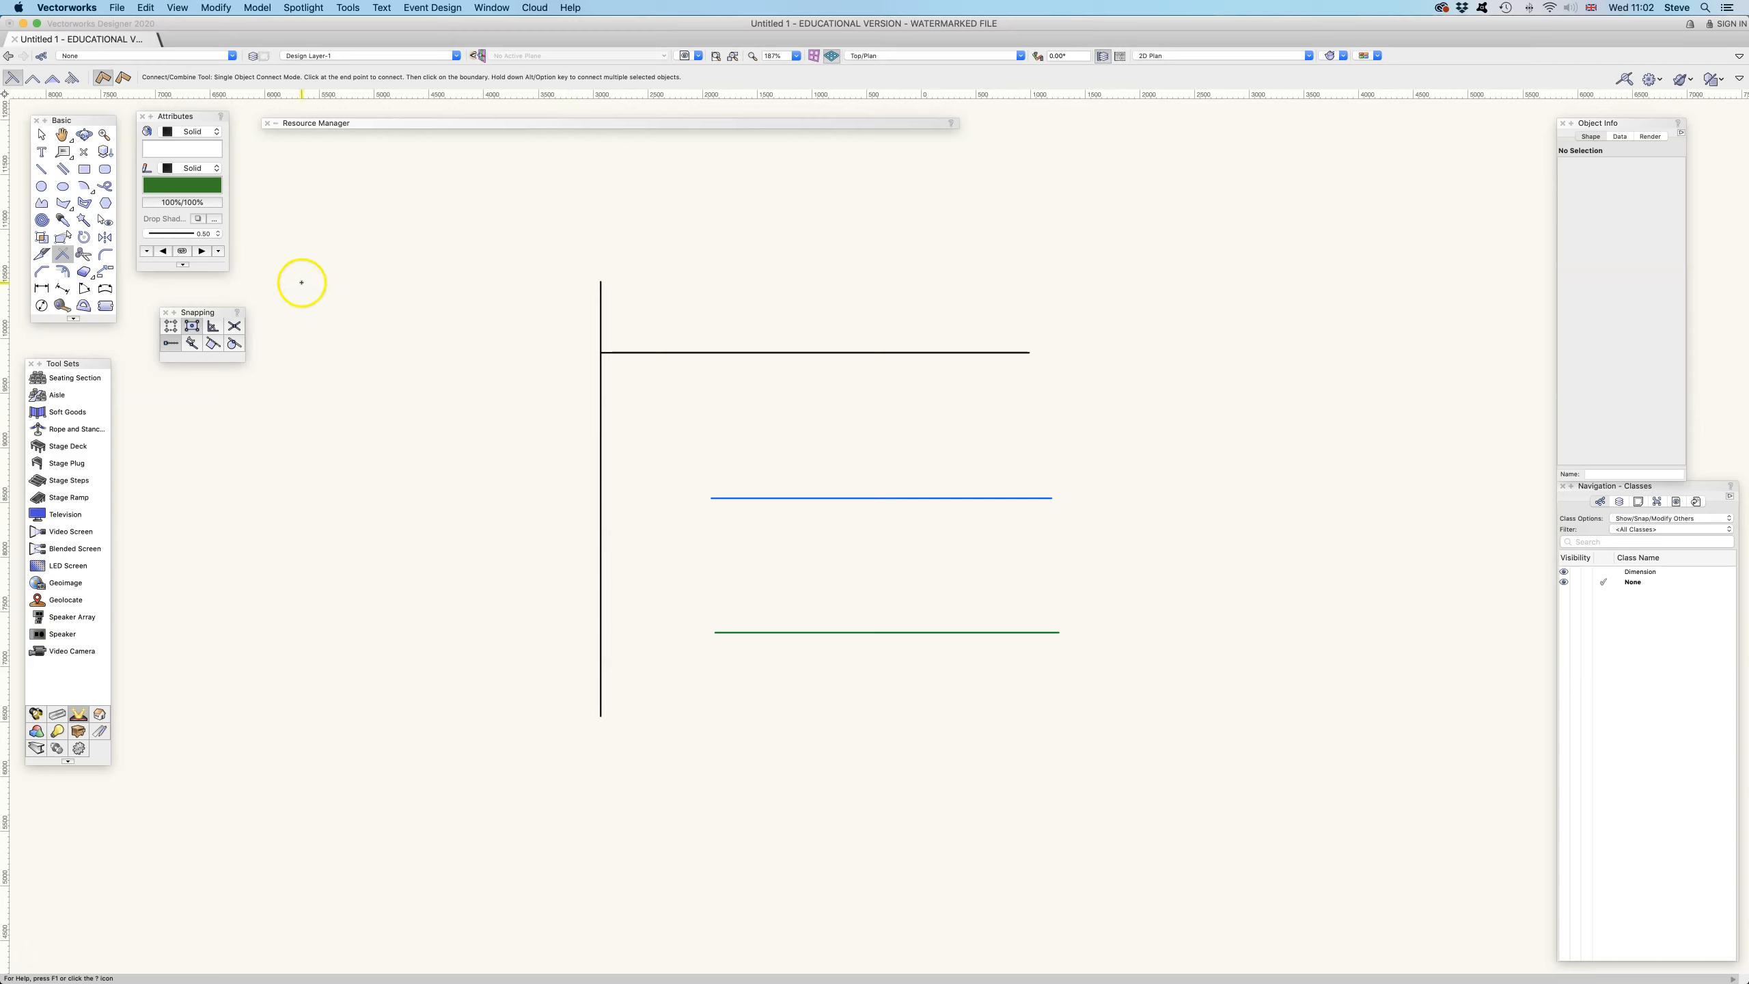
Undo the extension and join the top line and vertical line at a corner in Dual Object Connect mode
key("super+z")
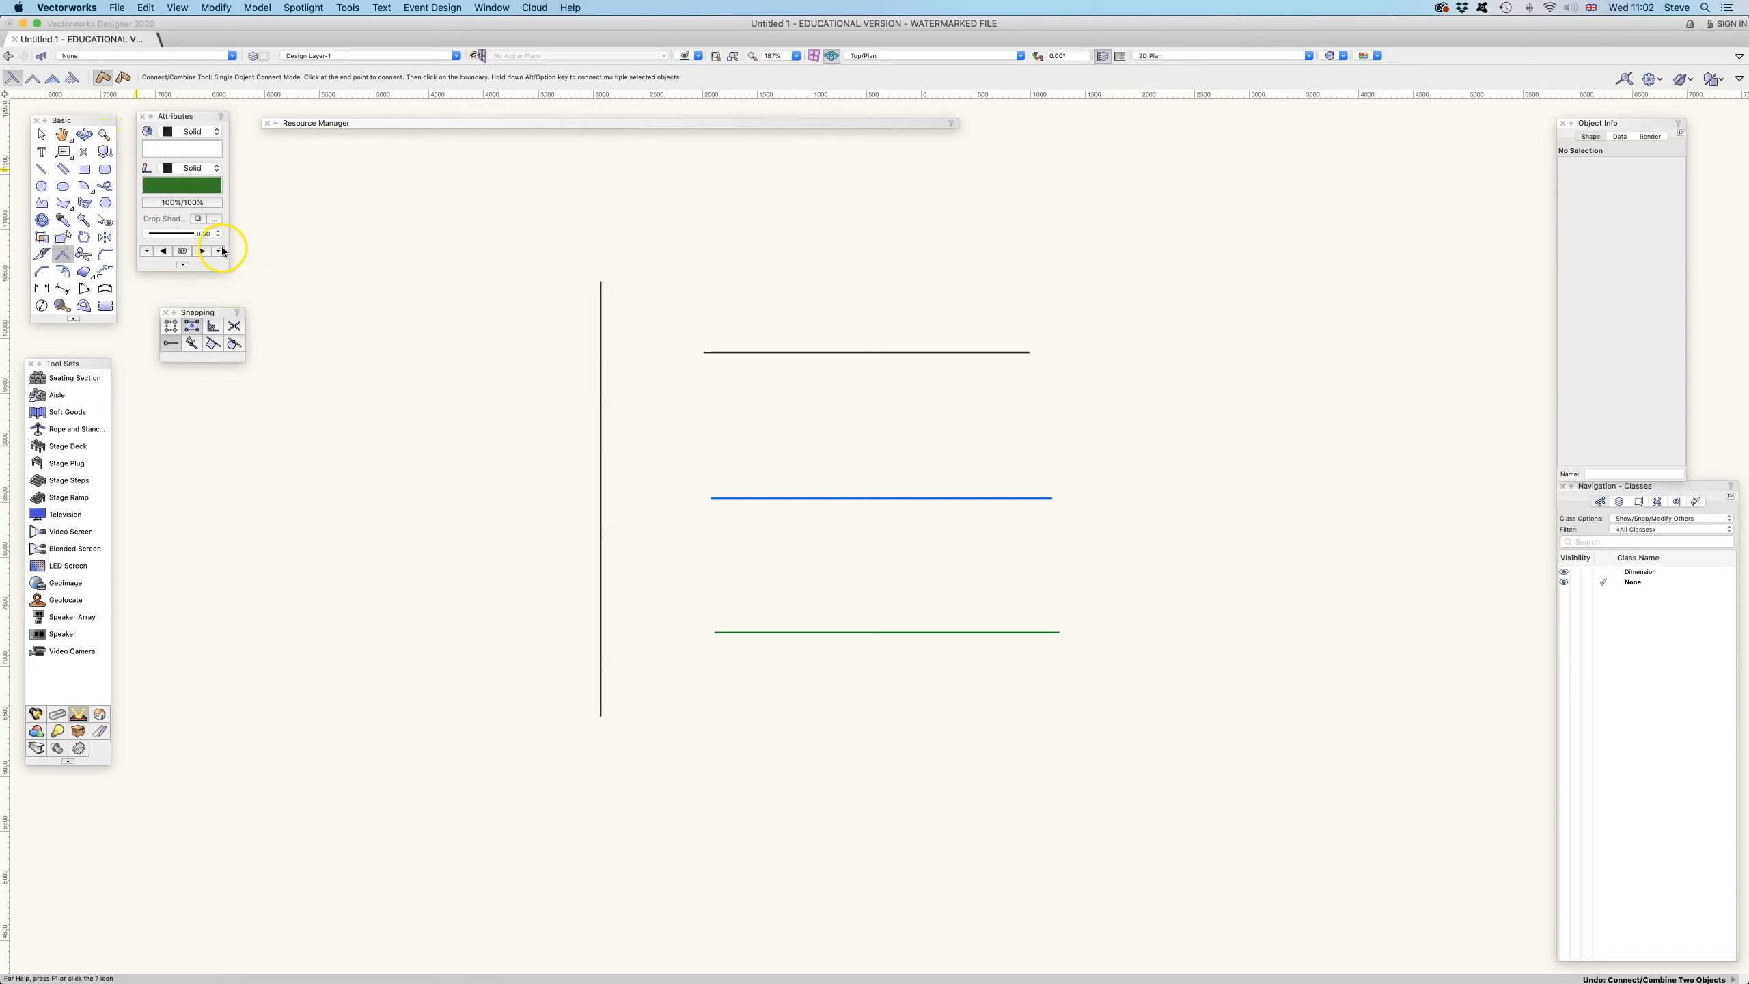
left_click(32, 79)
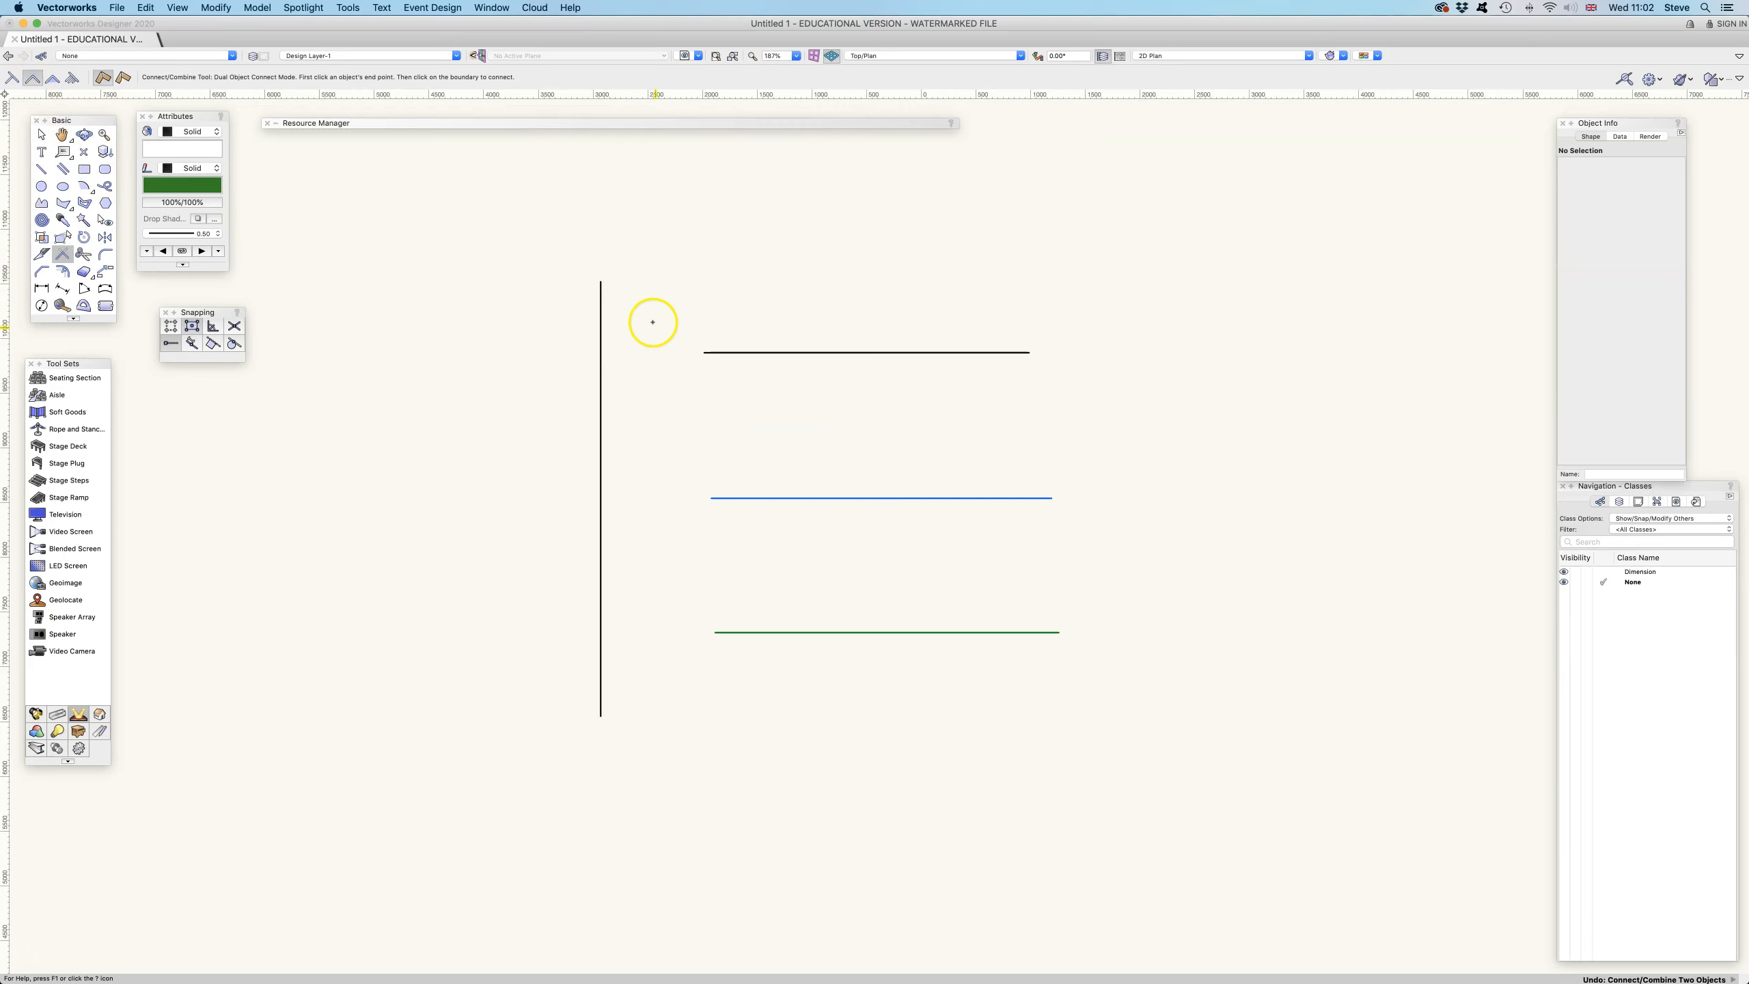
left_click(722, 352)
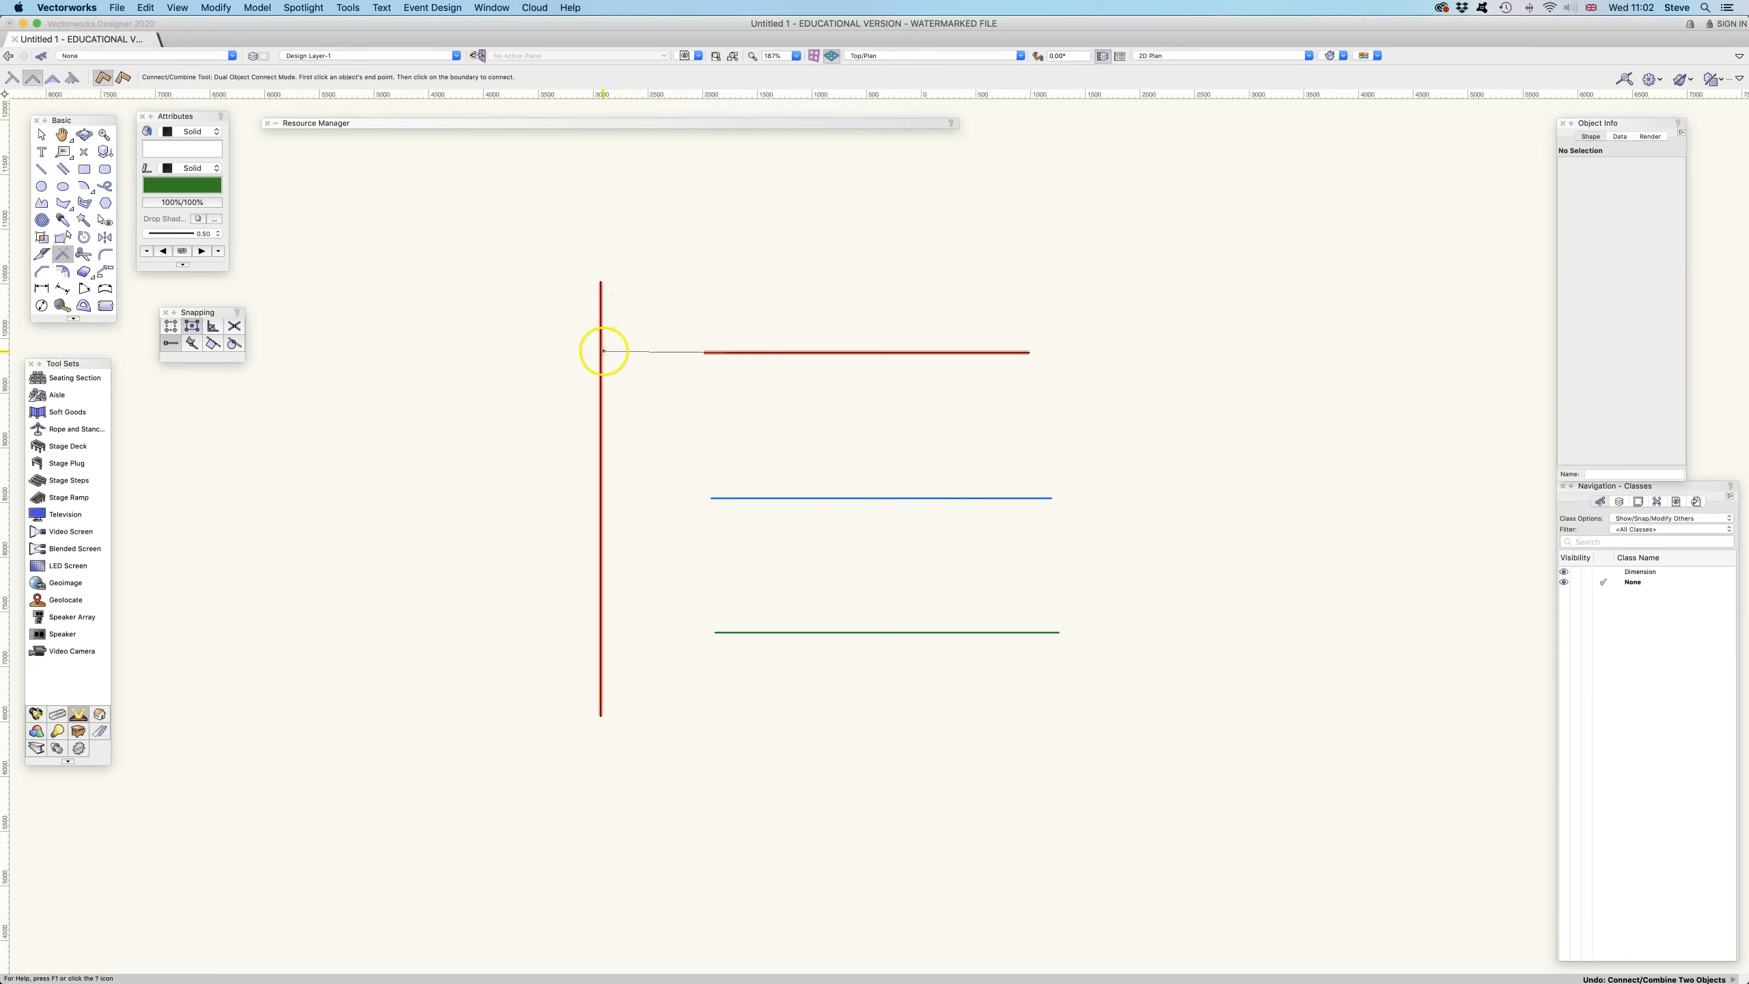
left_click(600, 309)
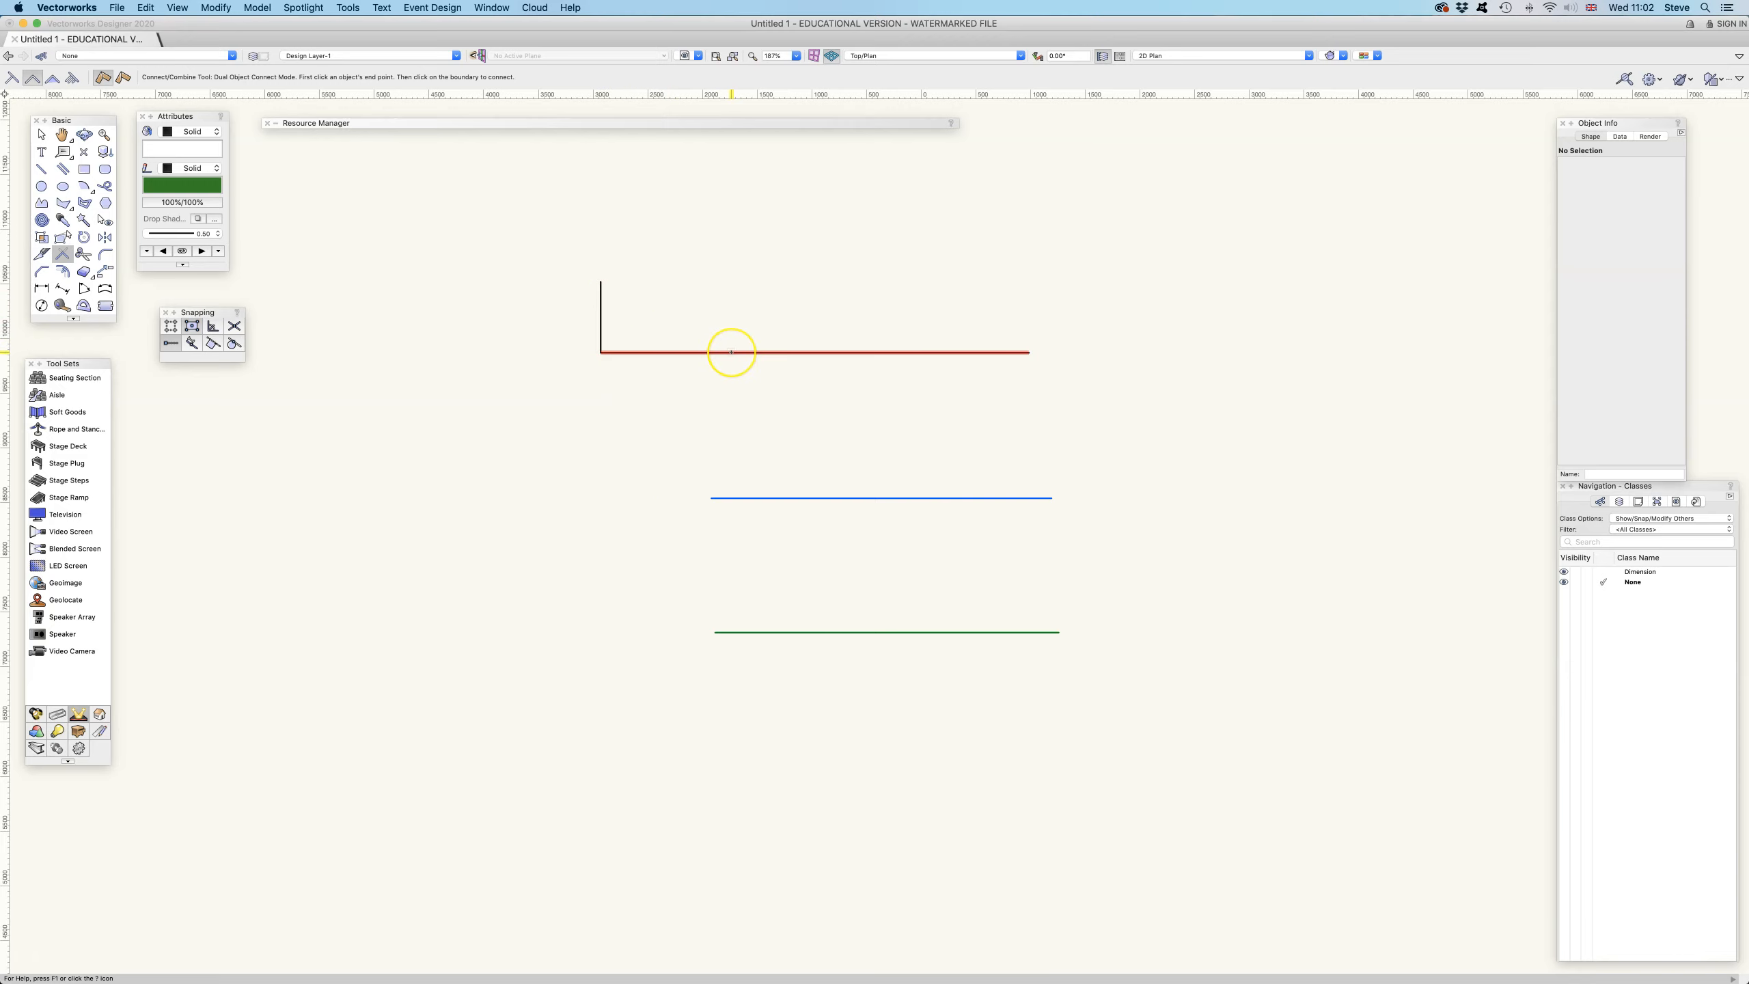
Undo the corner and reconnect the two lines, picking the vertical line below the top line
key("super+z")
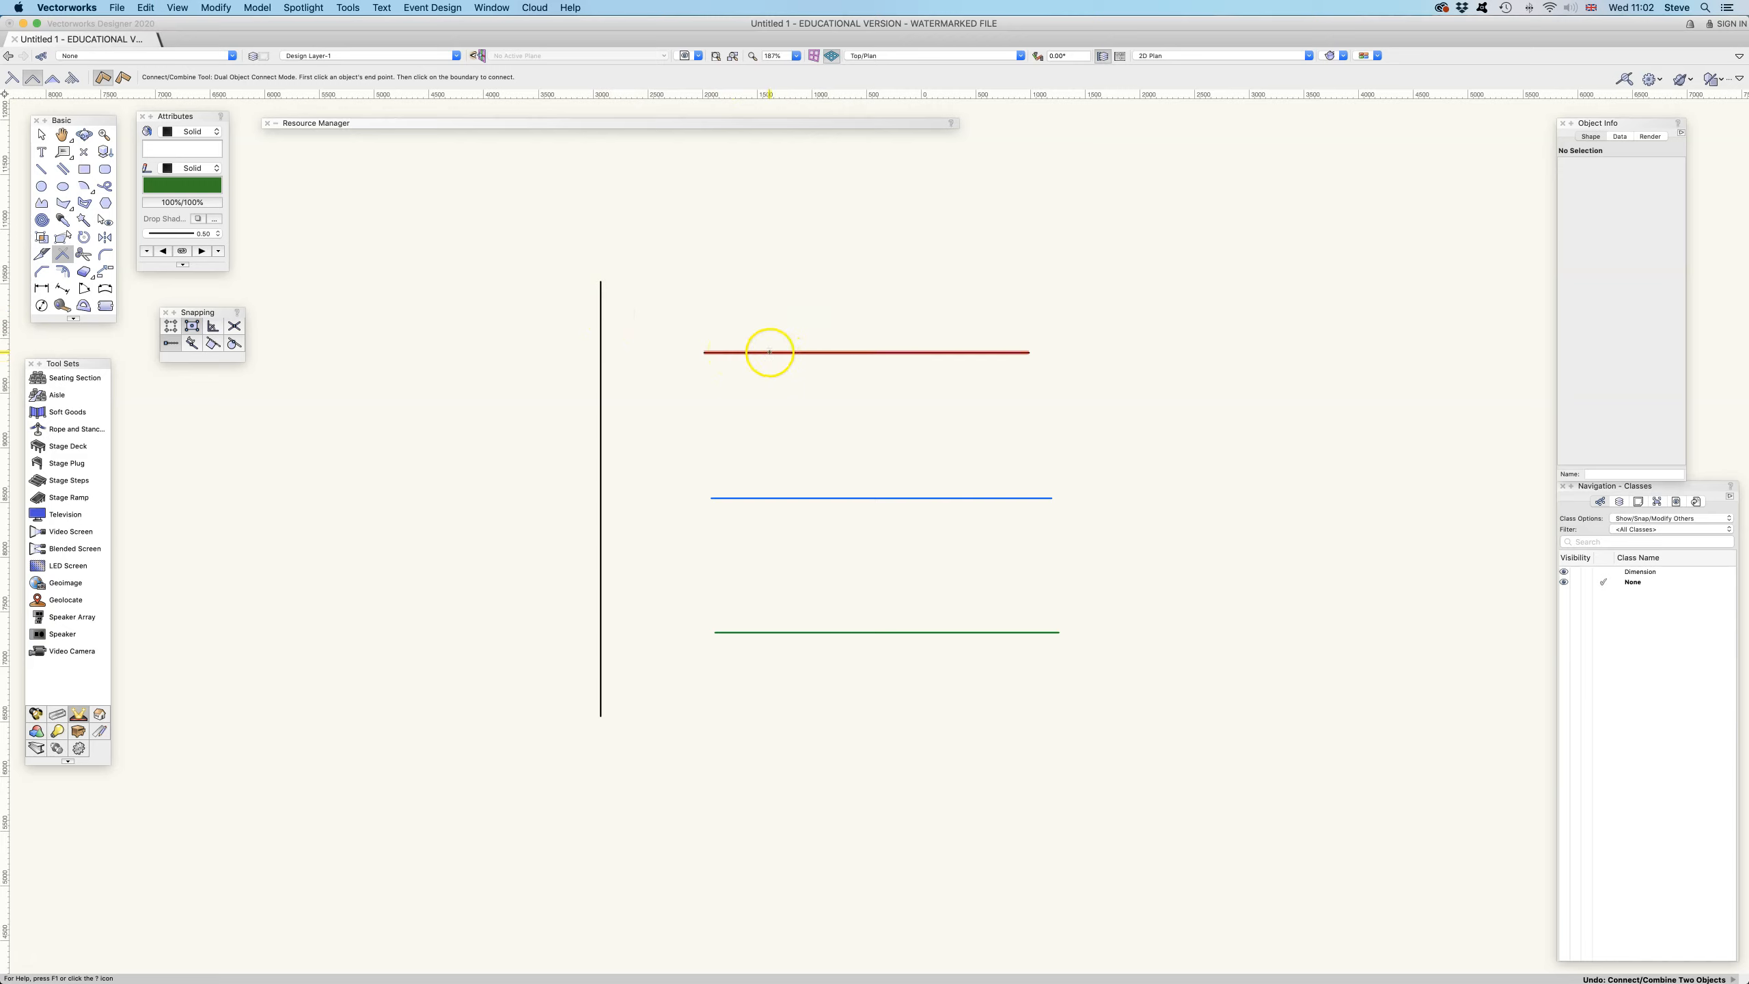
left_click(723, 359)
left_click(600, 398)
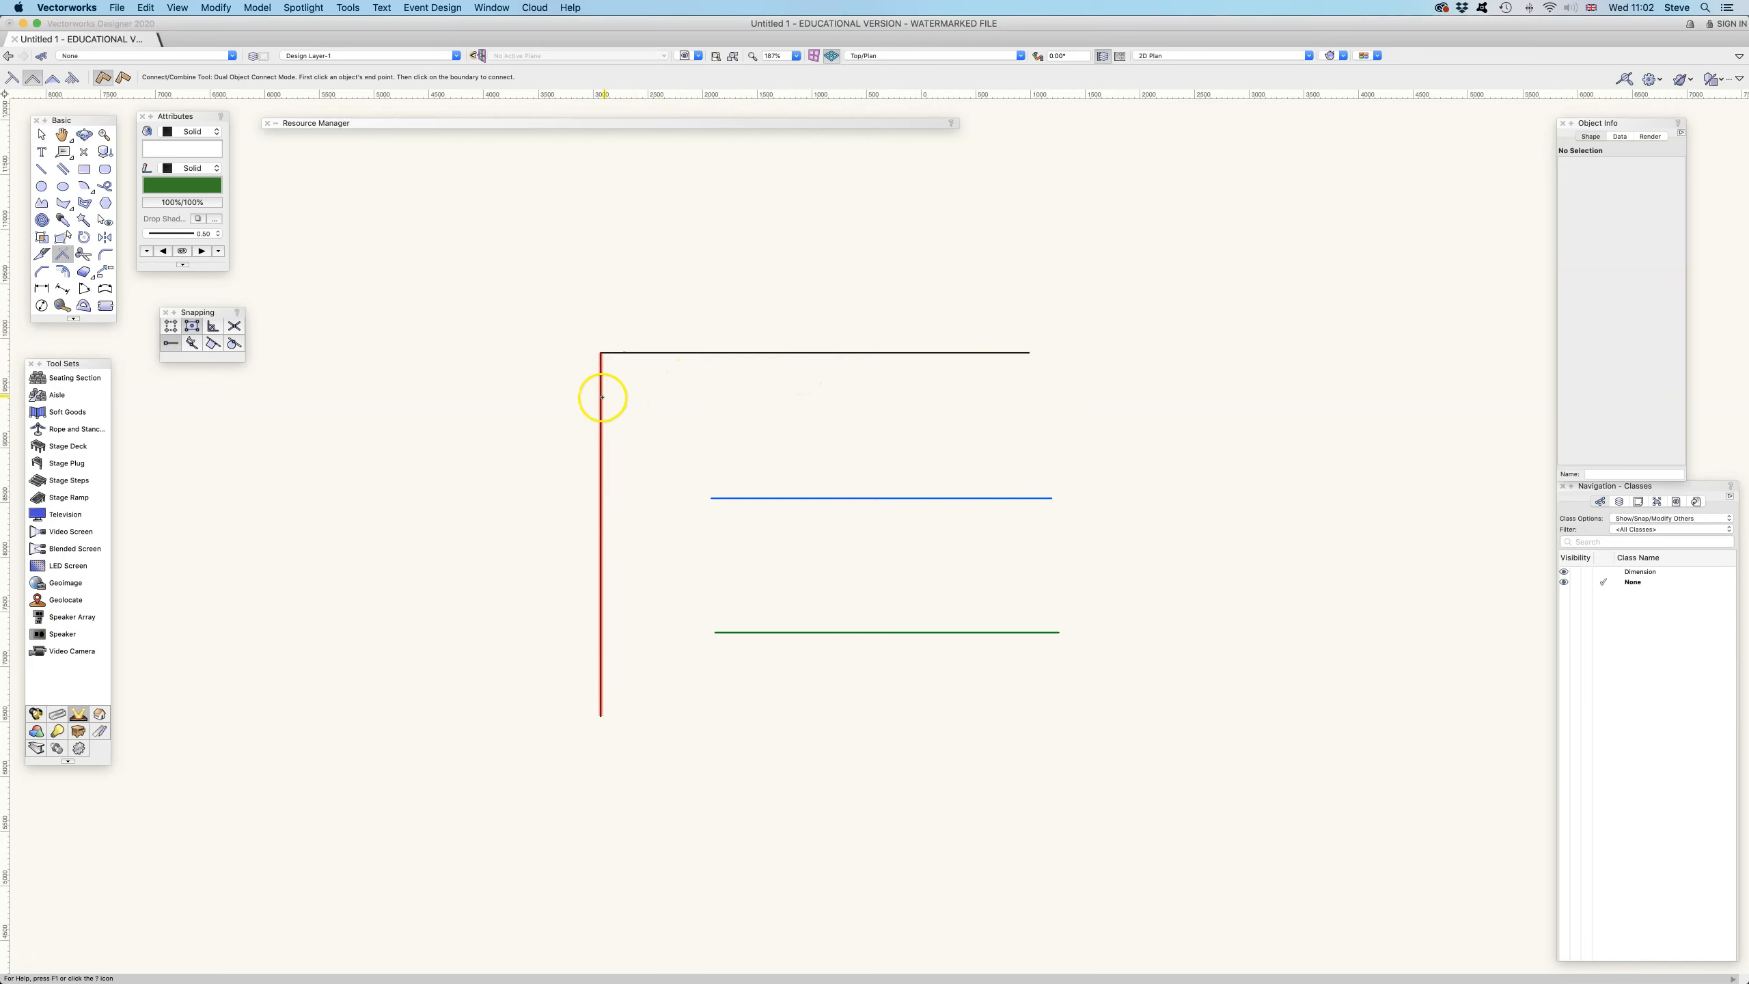
left_click(711, 397)
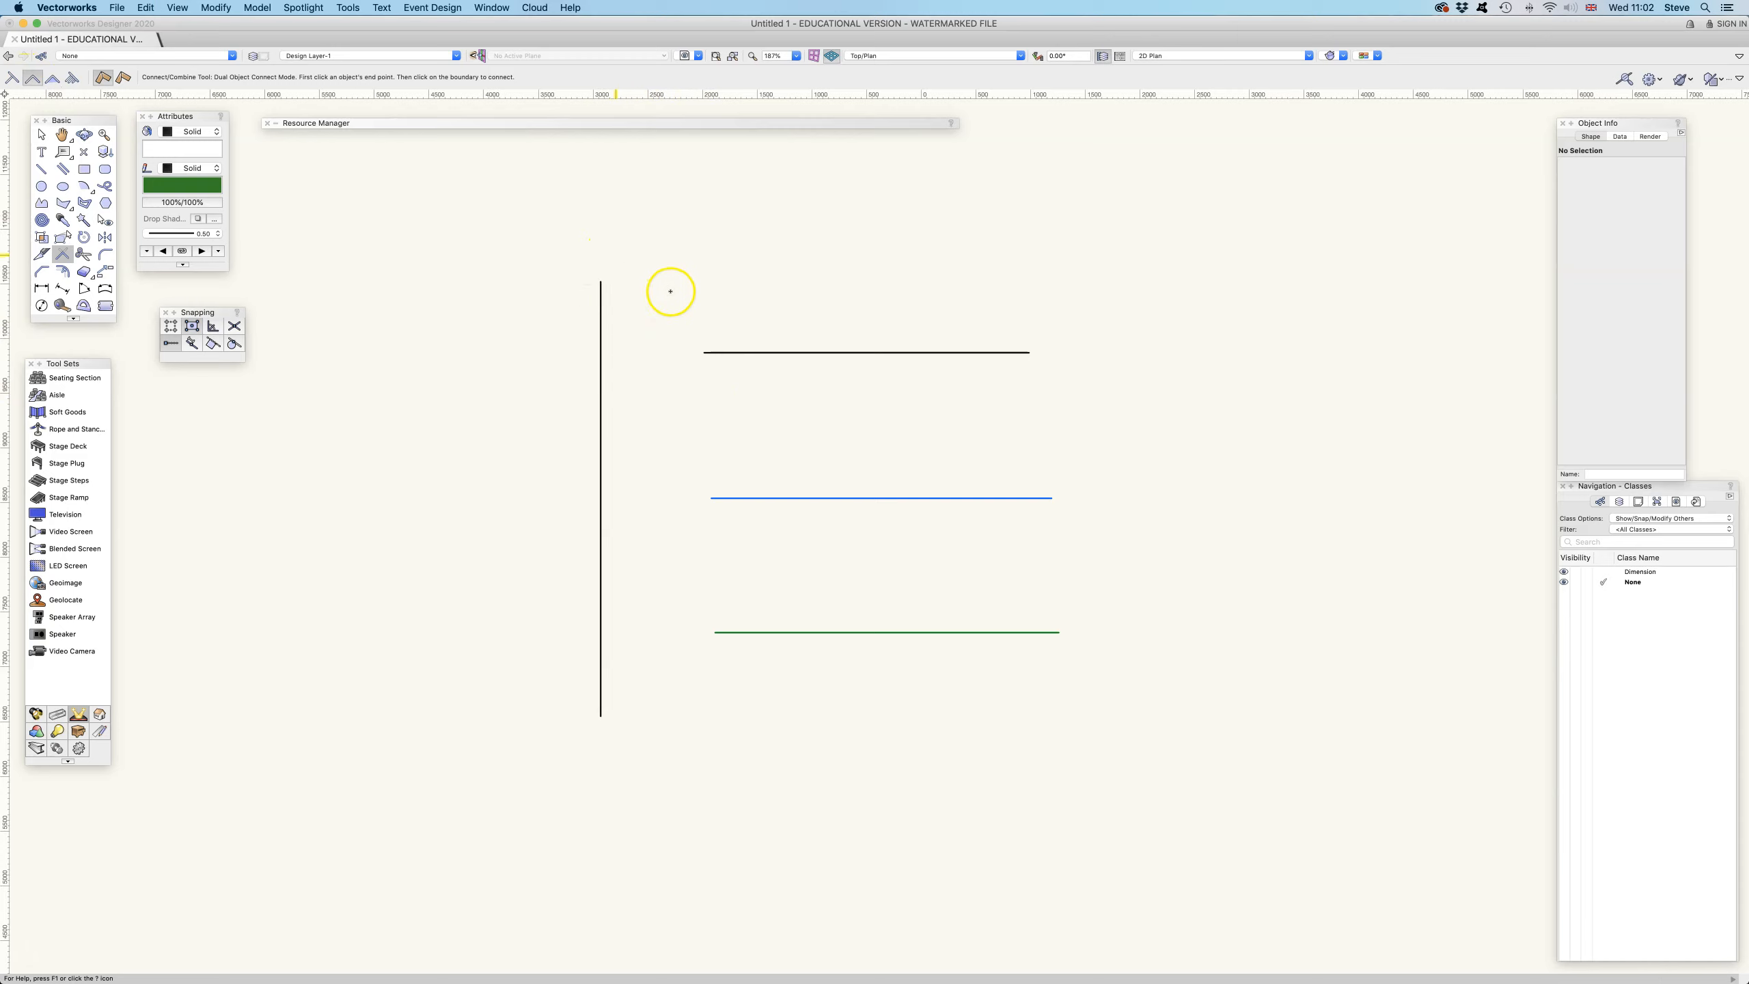
Combine the top line and the vertical line into one polygon in Dual Object Combine mode
left_click(54, 79)
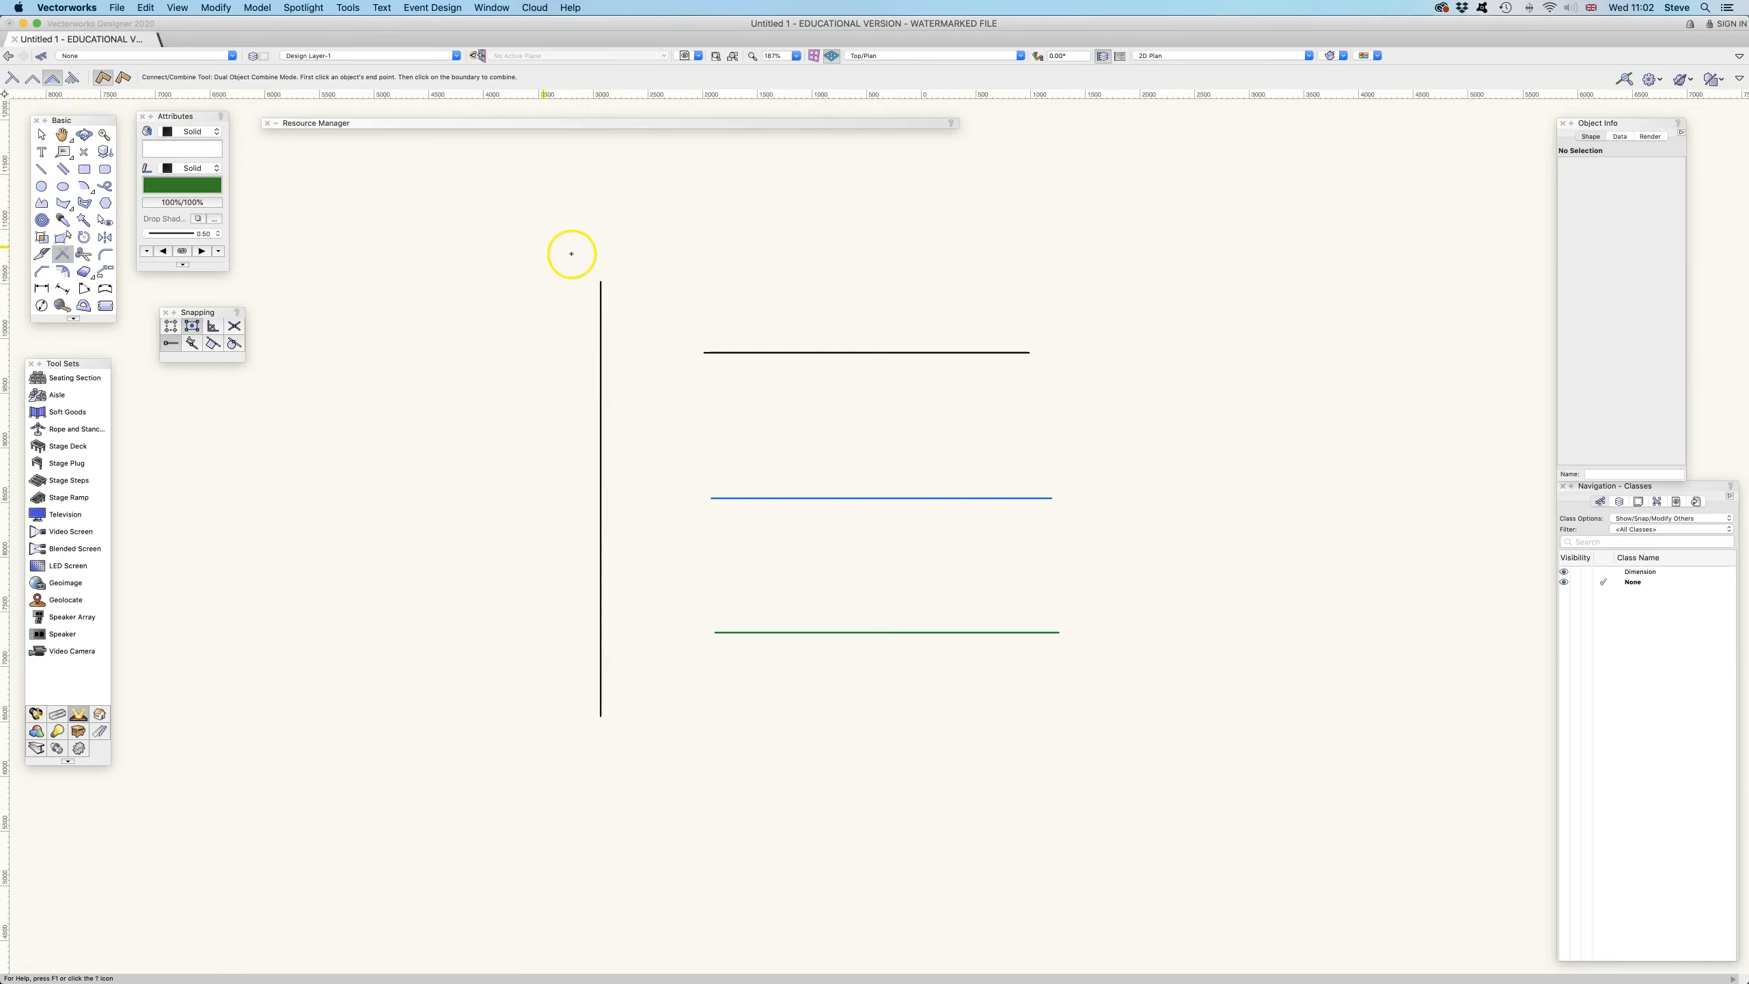
left_click(739, 352)
left_click(601, 313)
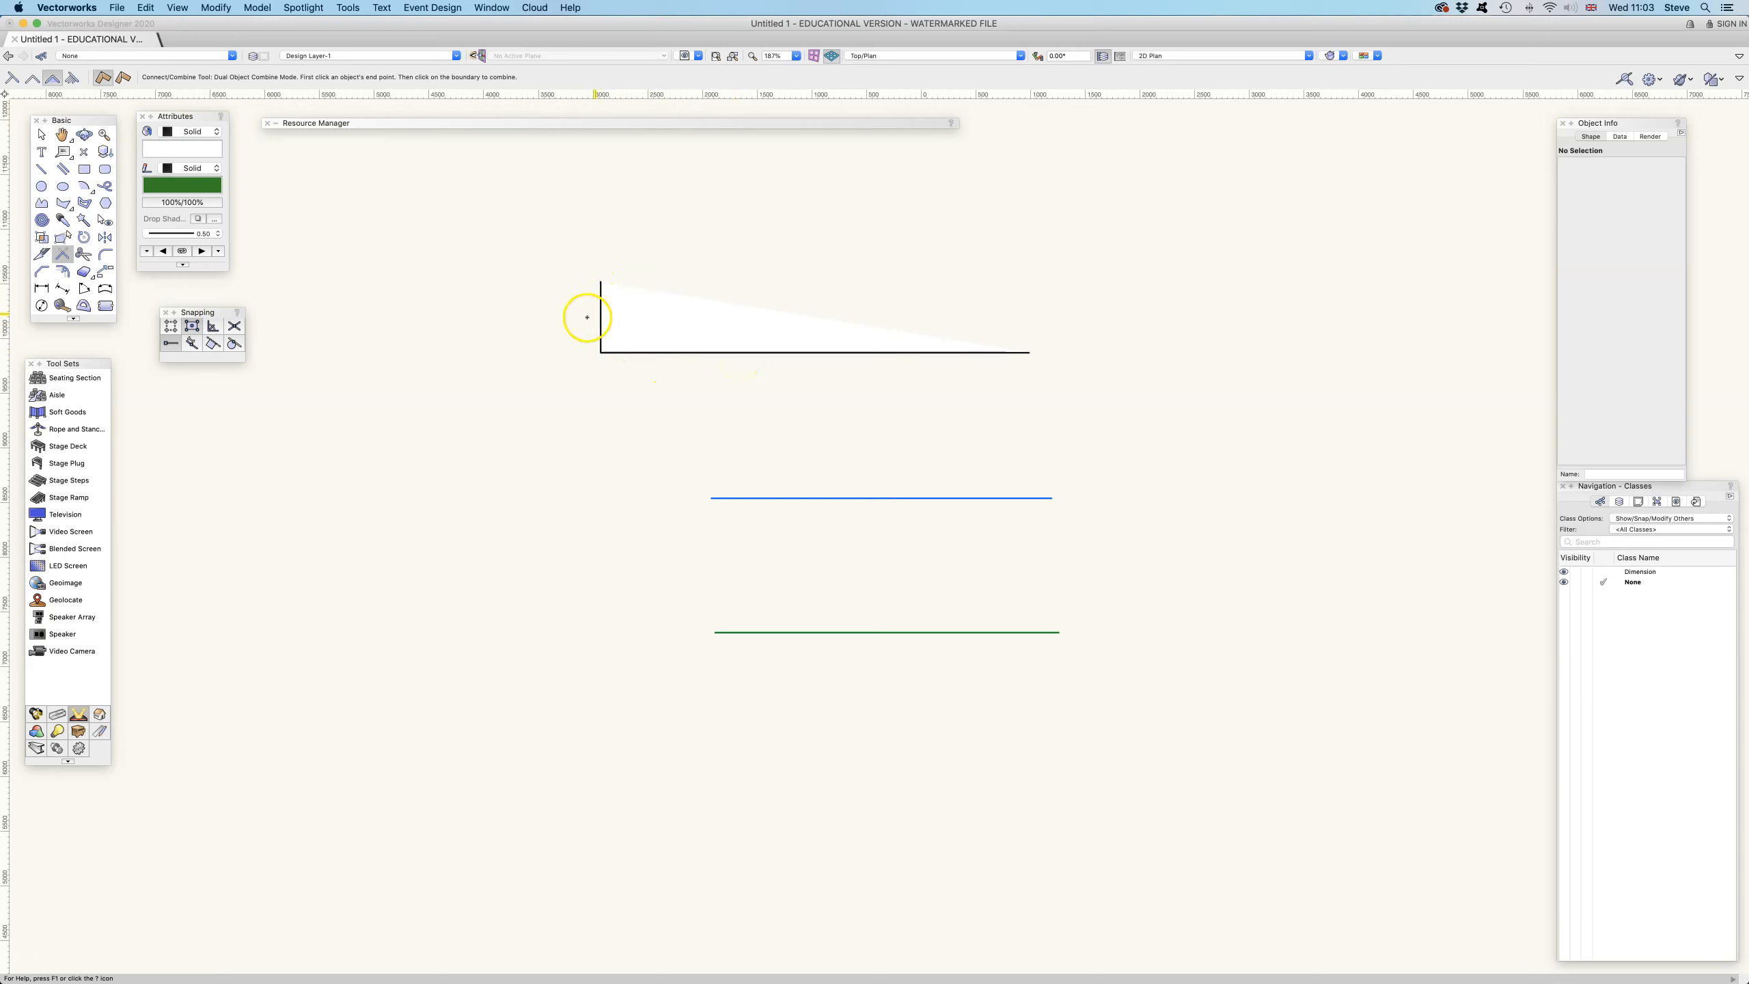
Select the combined polygon and toggle its Closed option on and off again
left_click(41, 135)
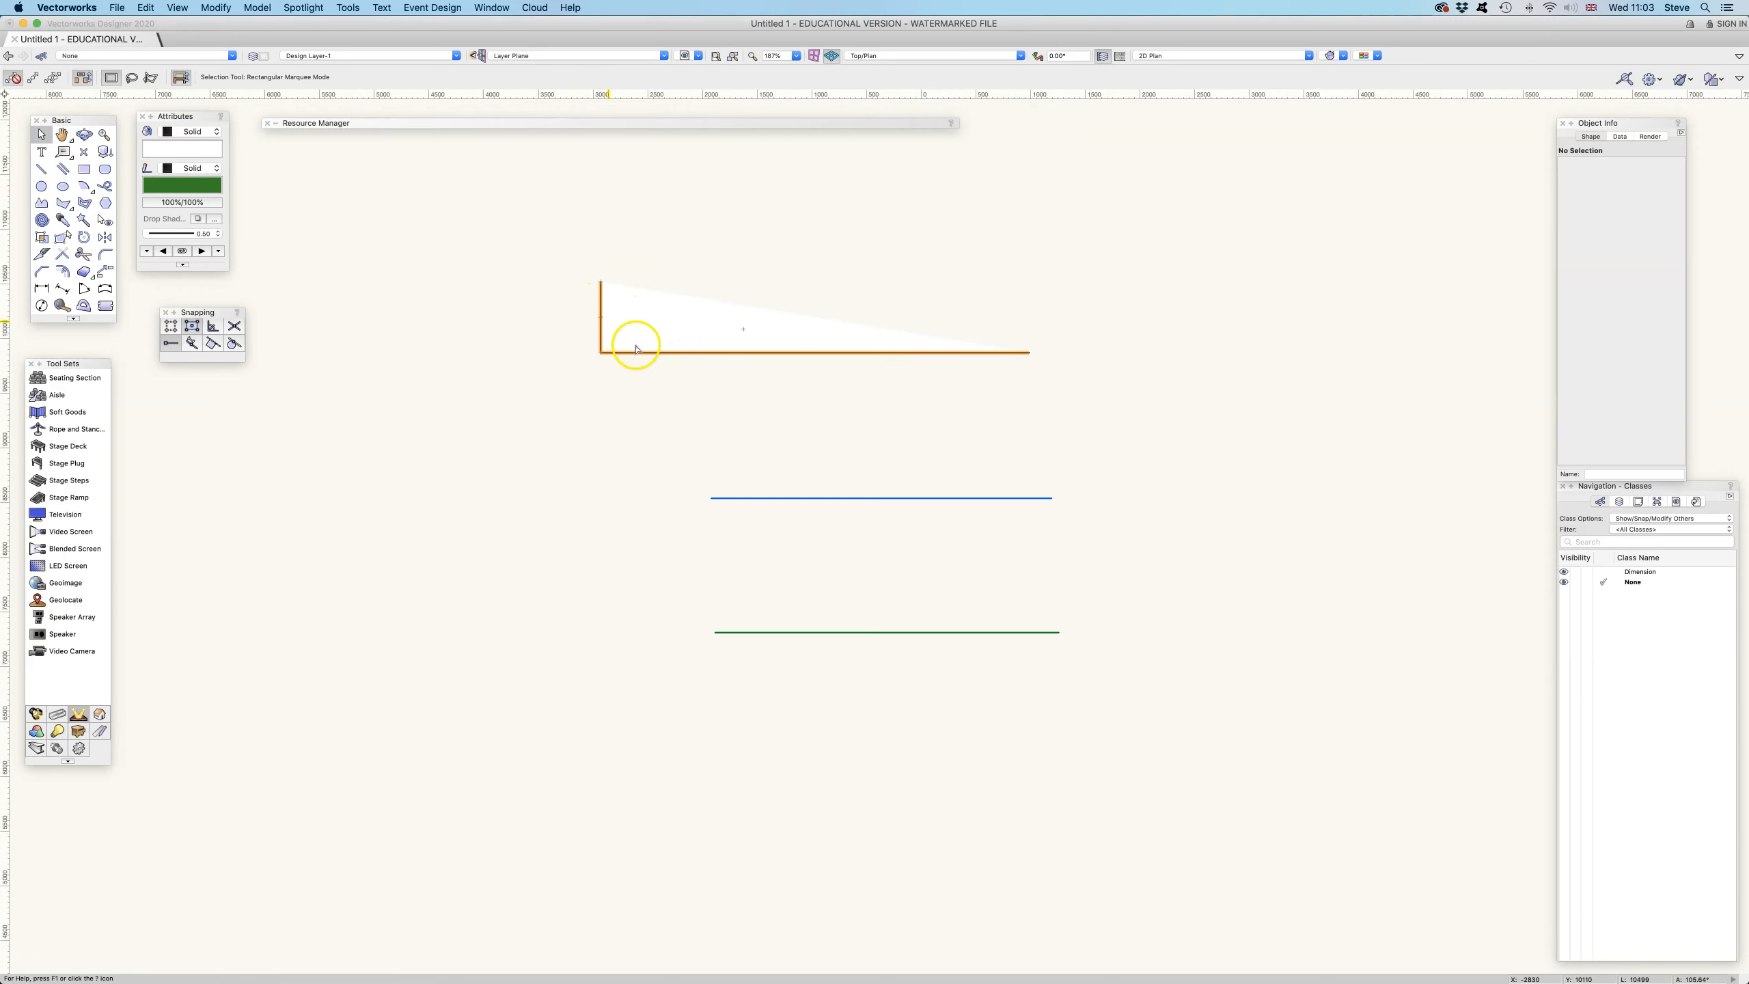
left_click(778, 318)
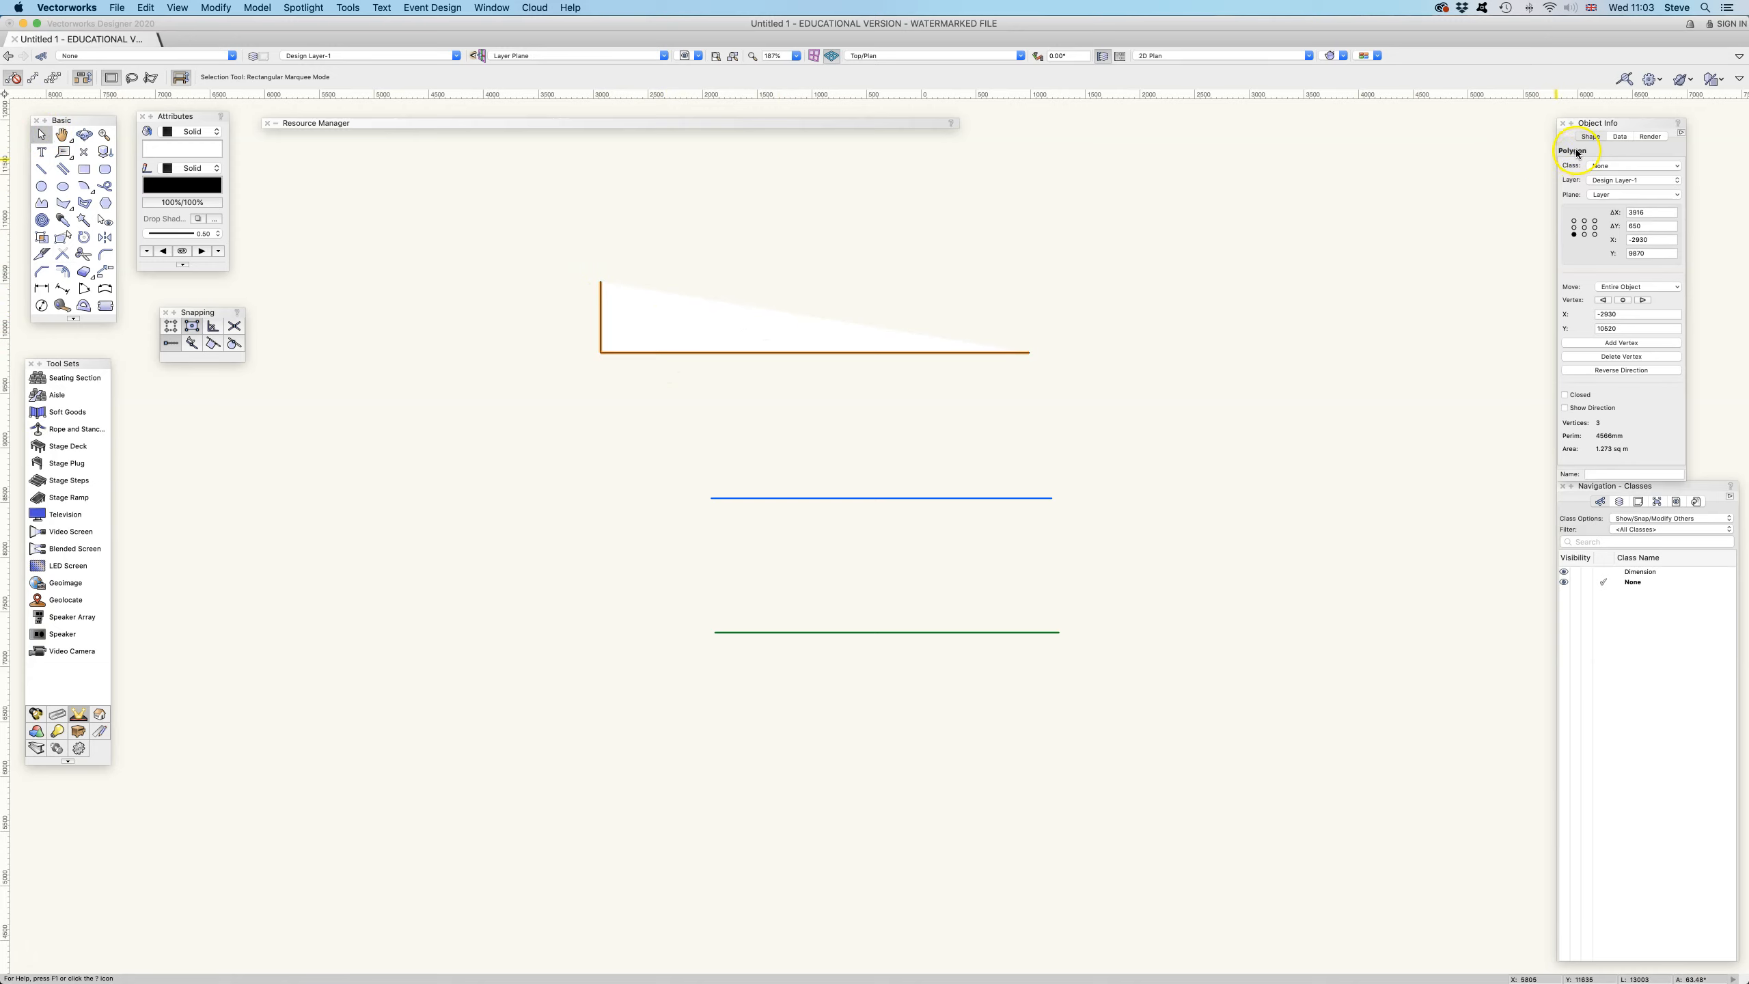
left_click(1565, 395)
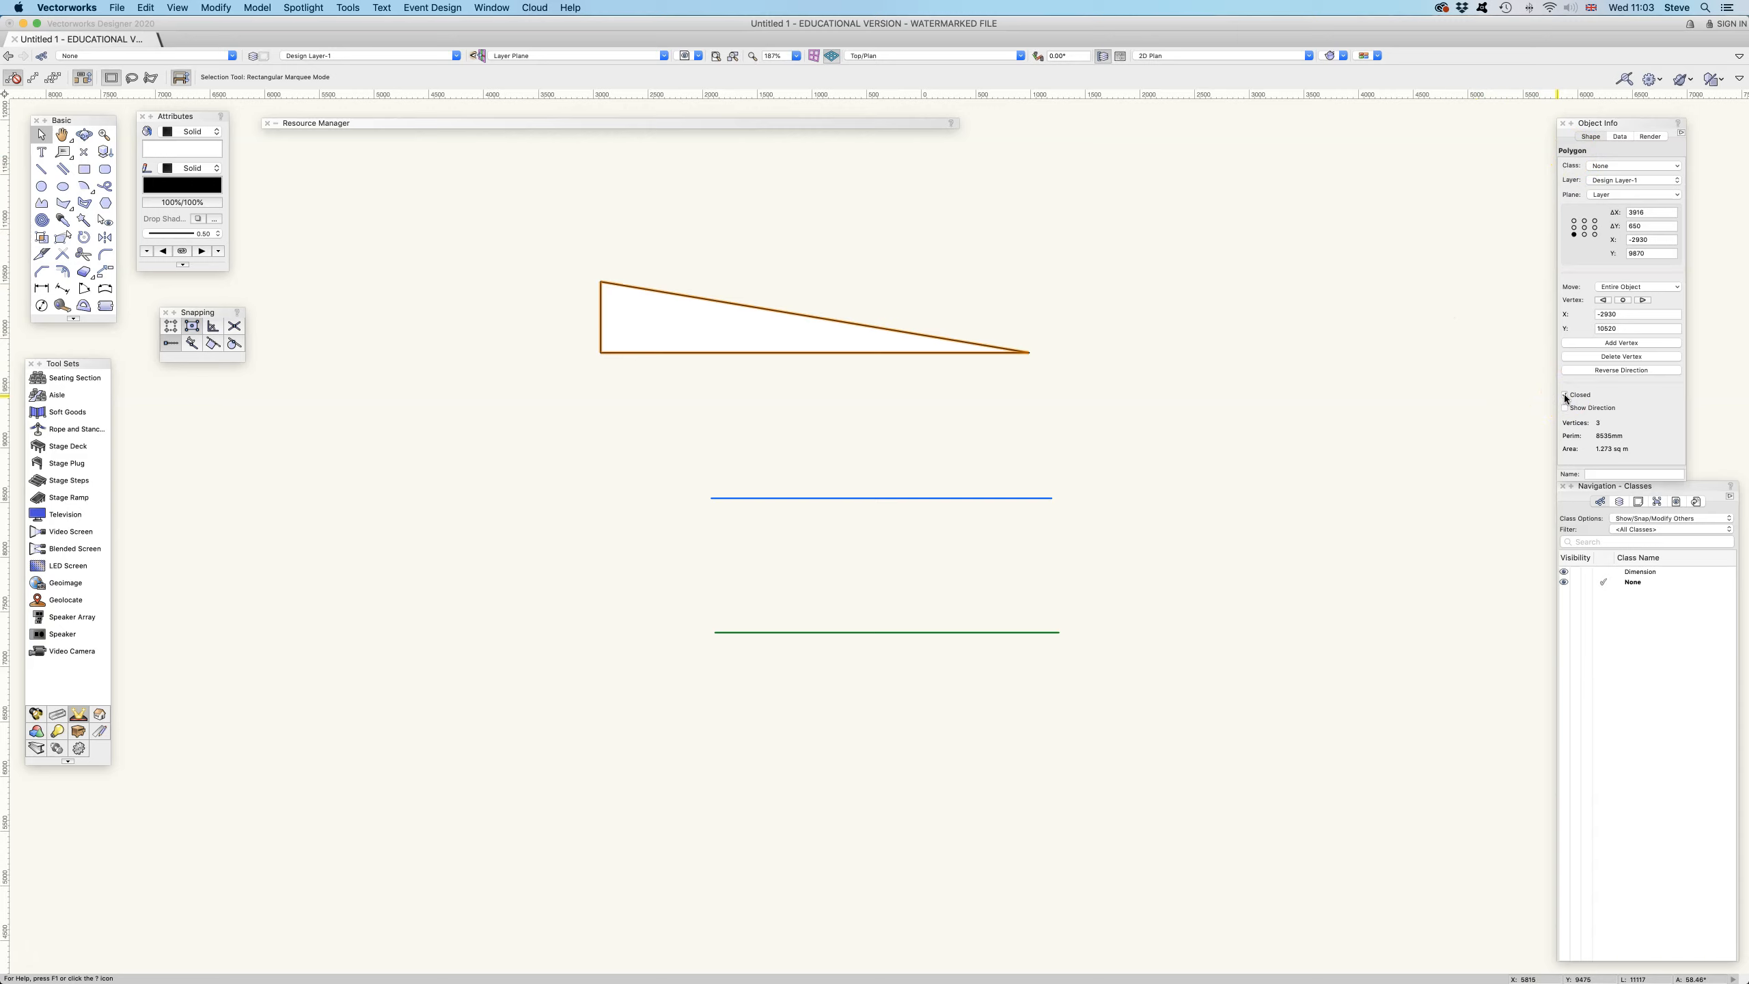
left_click(1564, 395)
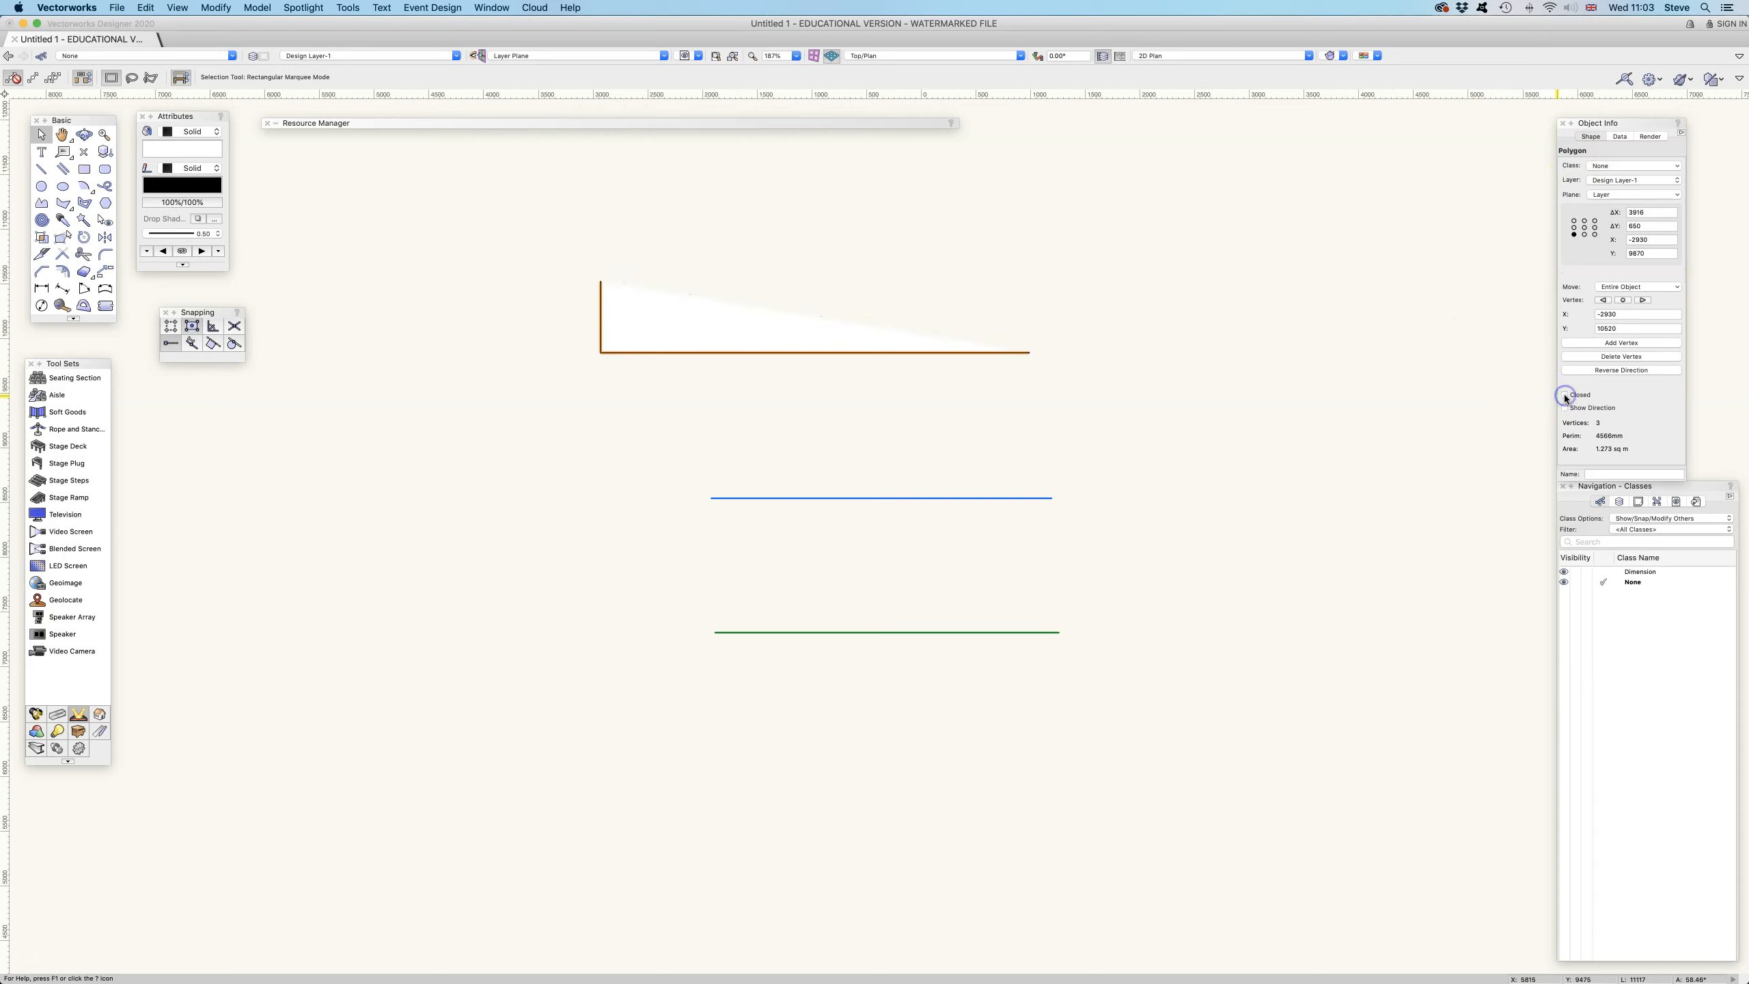
Undo the last four edits to restore the separate top line and vertical line
key("super+z")
key("super+z")
key("super+z")
key("super+z")
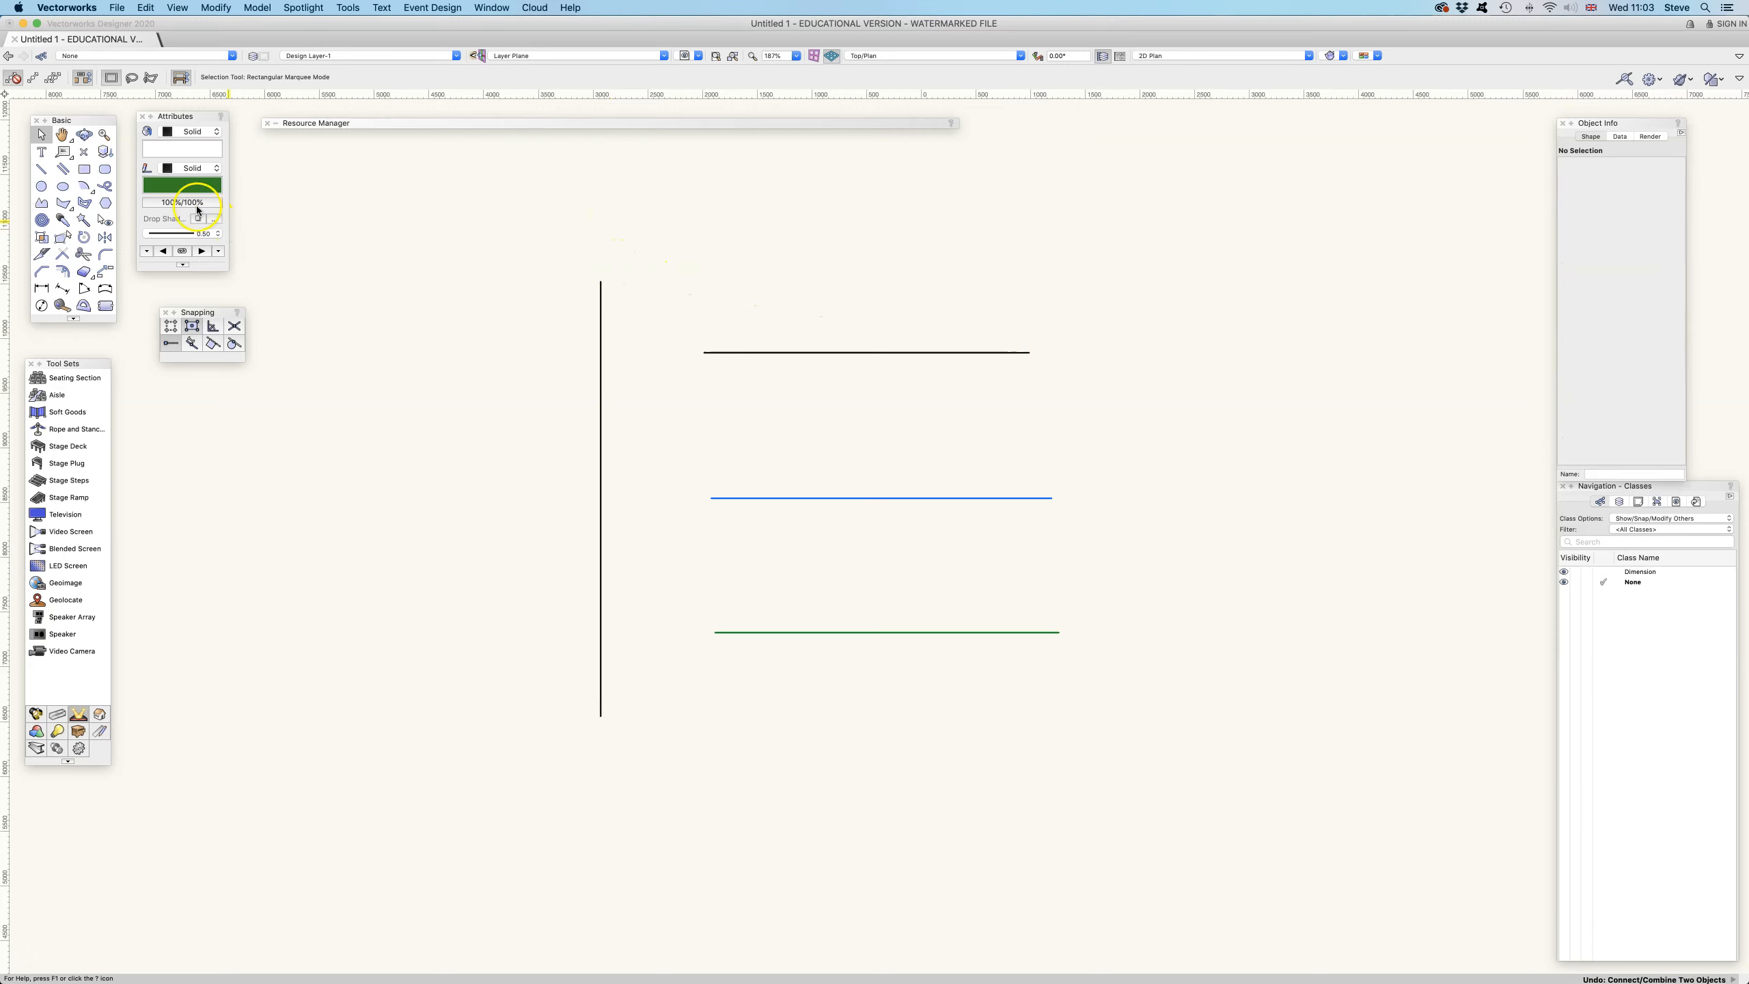
Combine the top line with the vertical line again in Dual Object Combine mode, then undo it
left_click(63, 254)
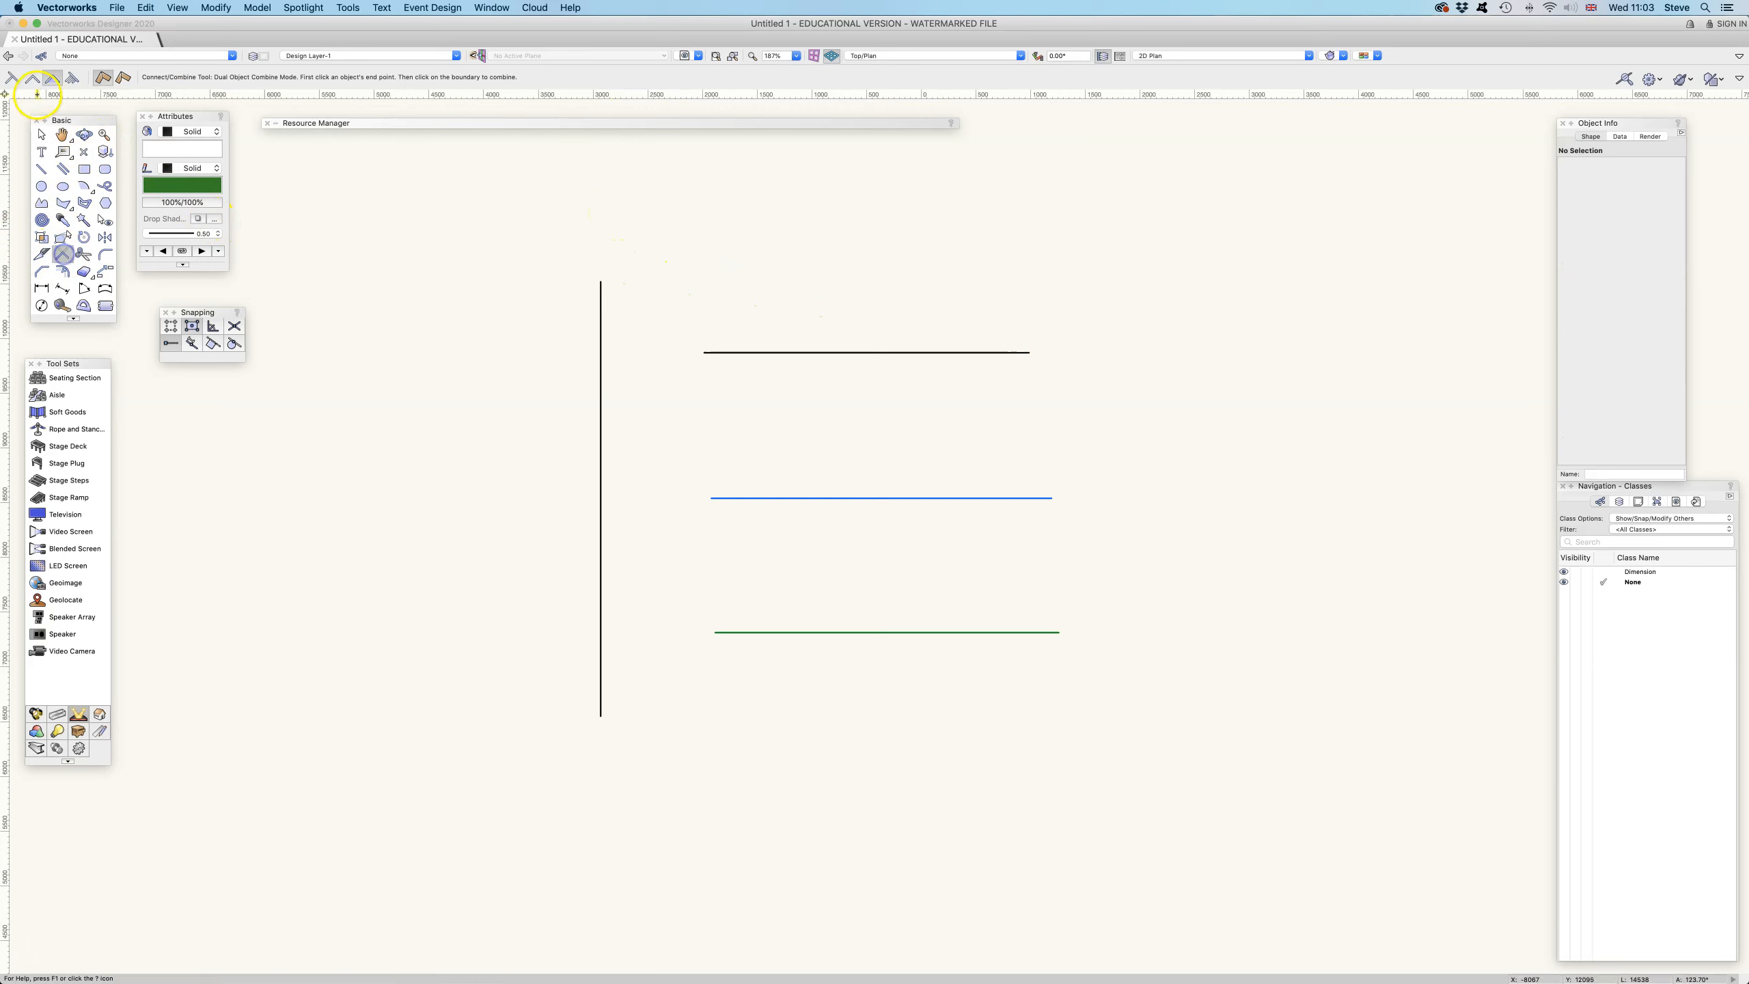
left_click(789, 353)
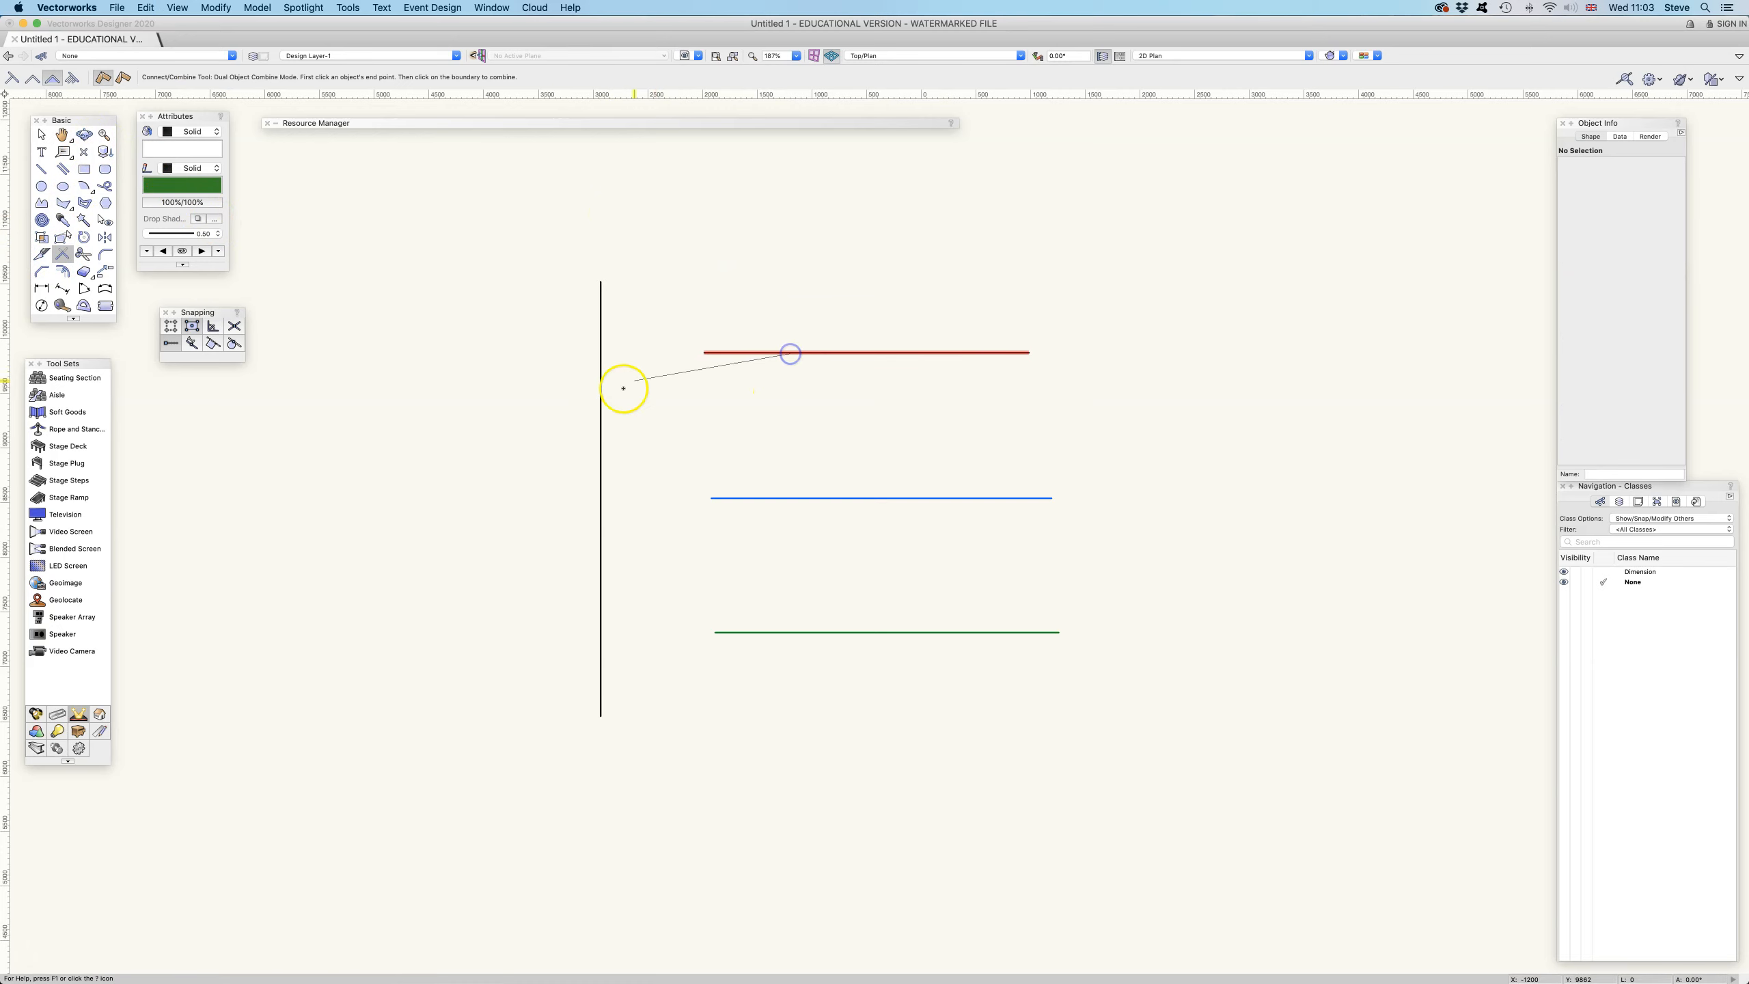
left_click(600, 419)
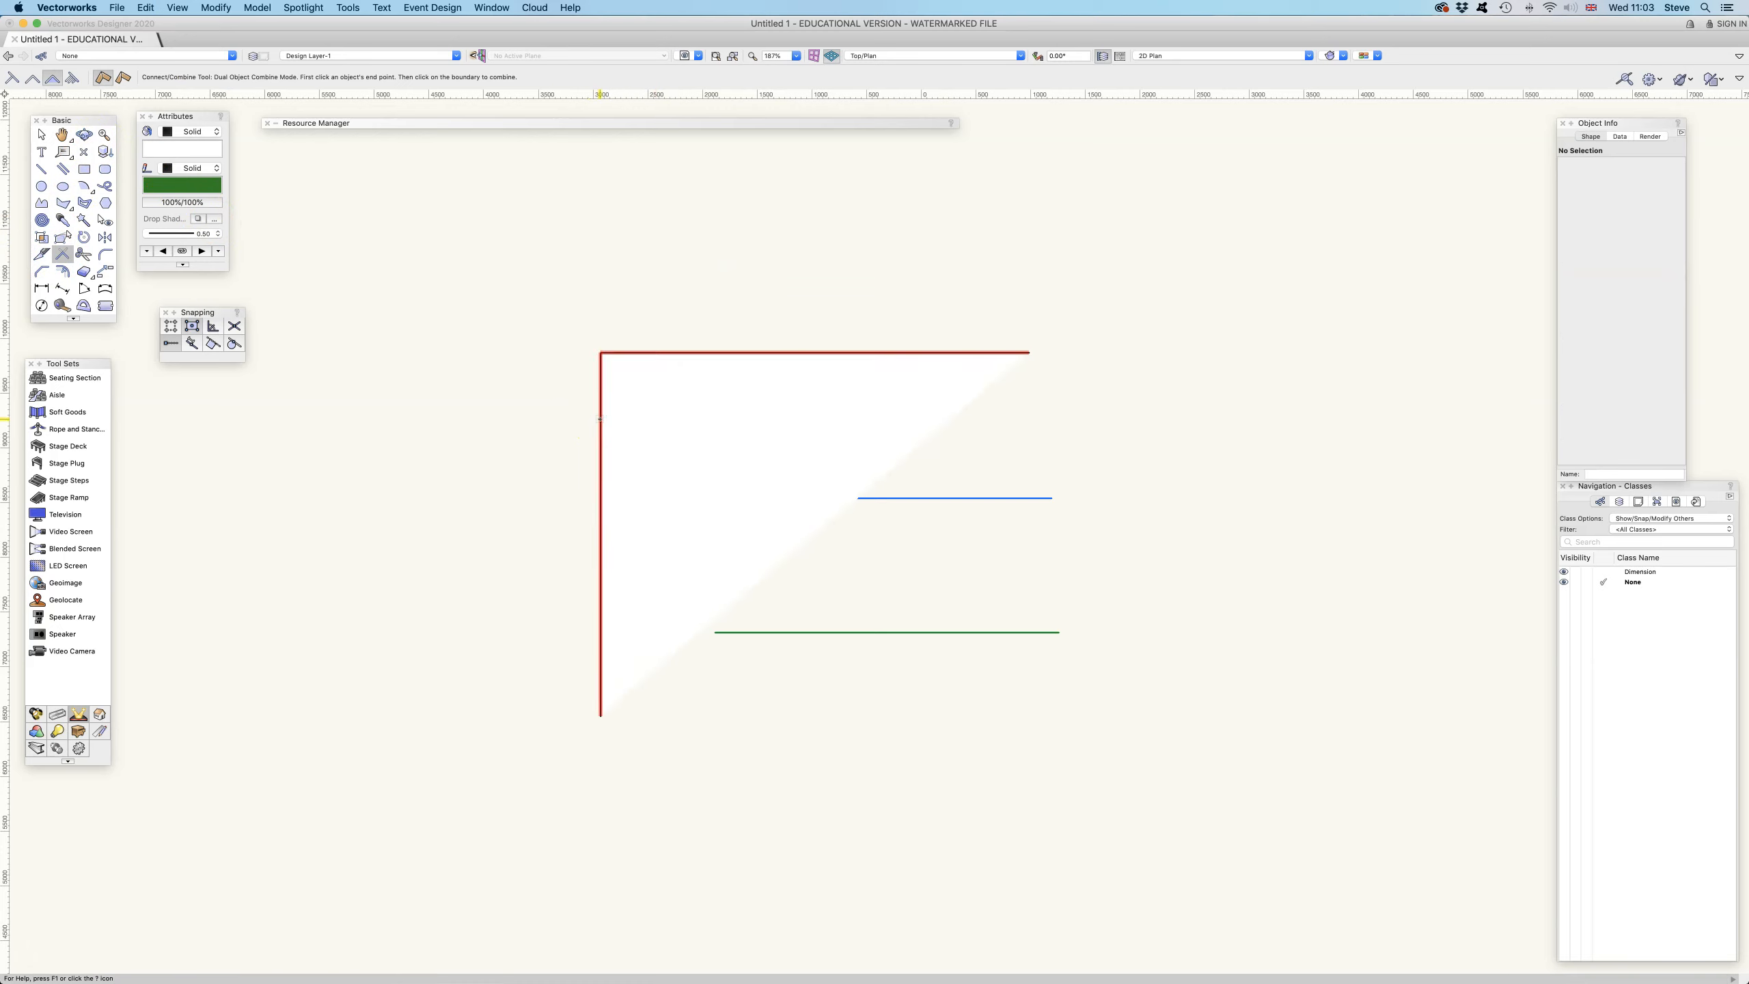
key("super+z")
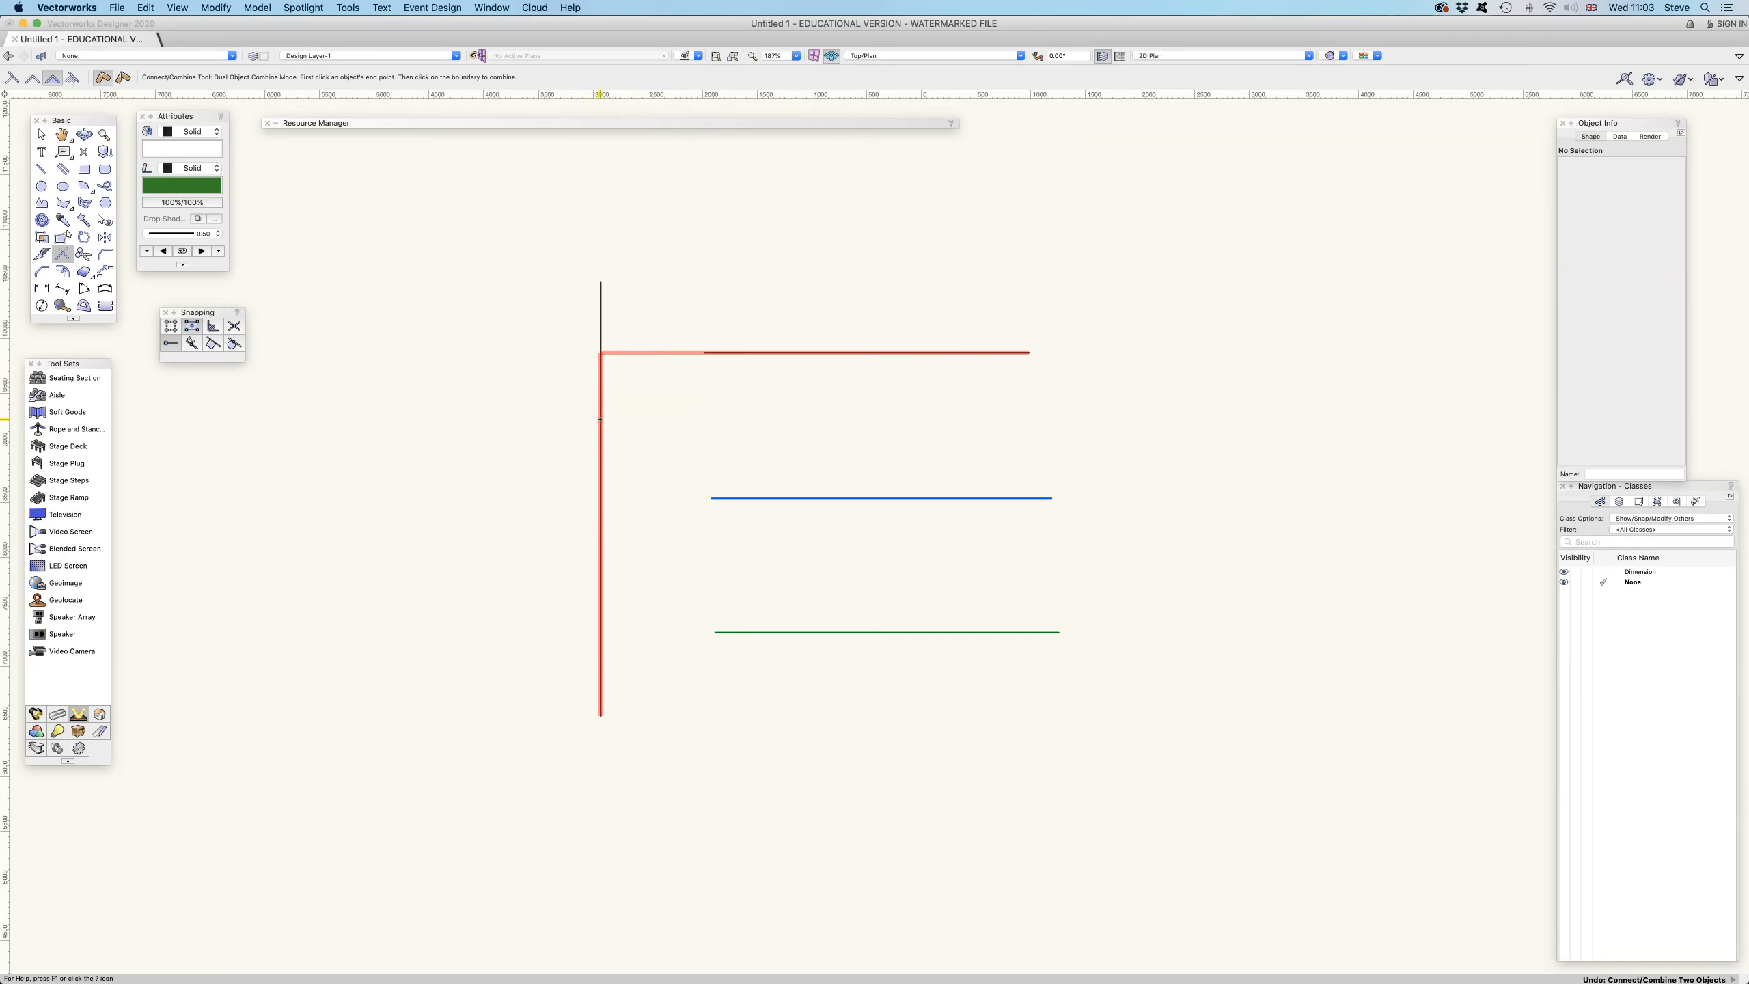
Extend the black, blue and green horizontal lines to the vertical line in Multiple Object Connect mode
scroll(822, 336, "down", 2)
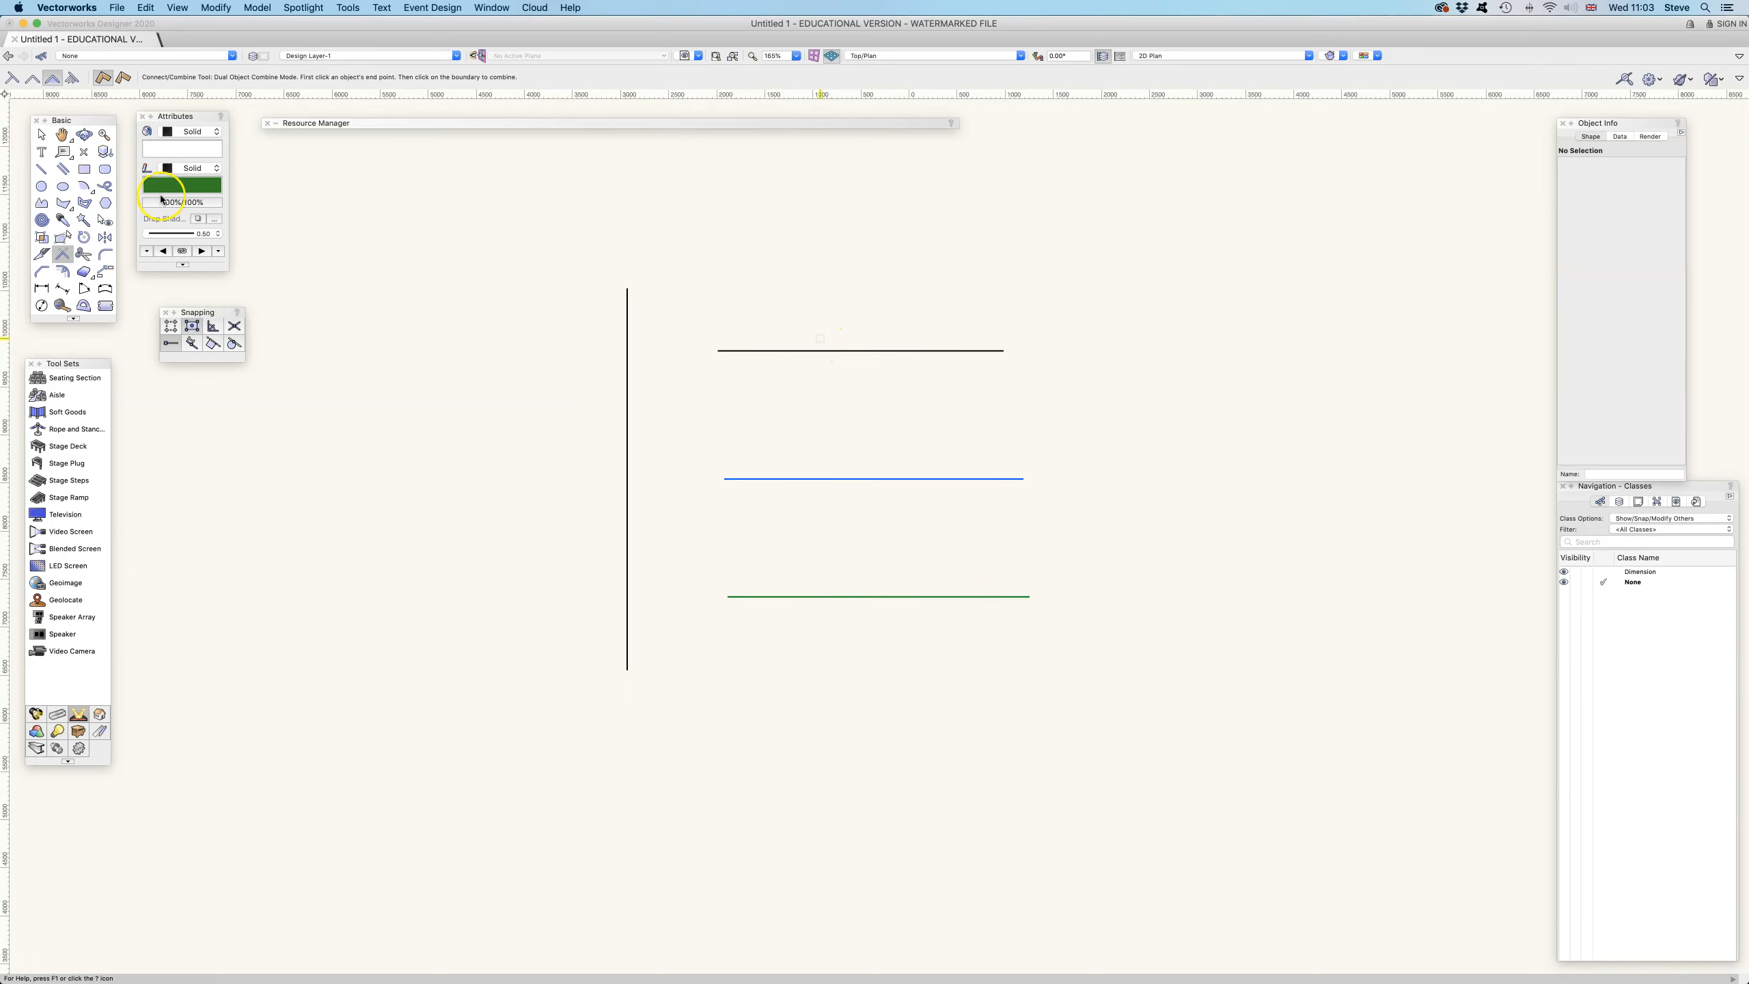
left_click(73, 78)
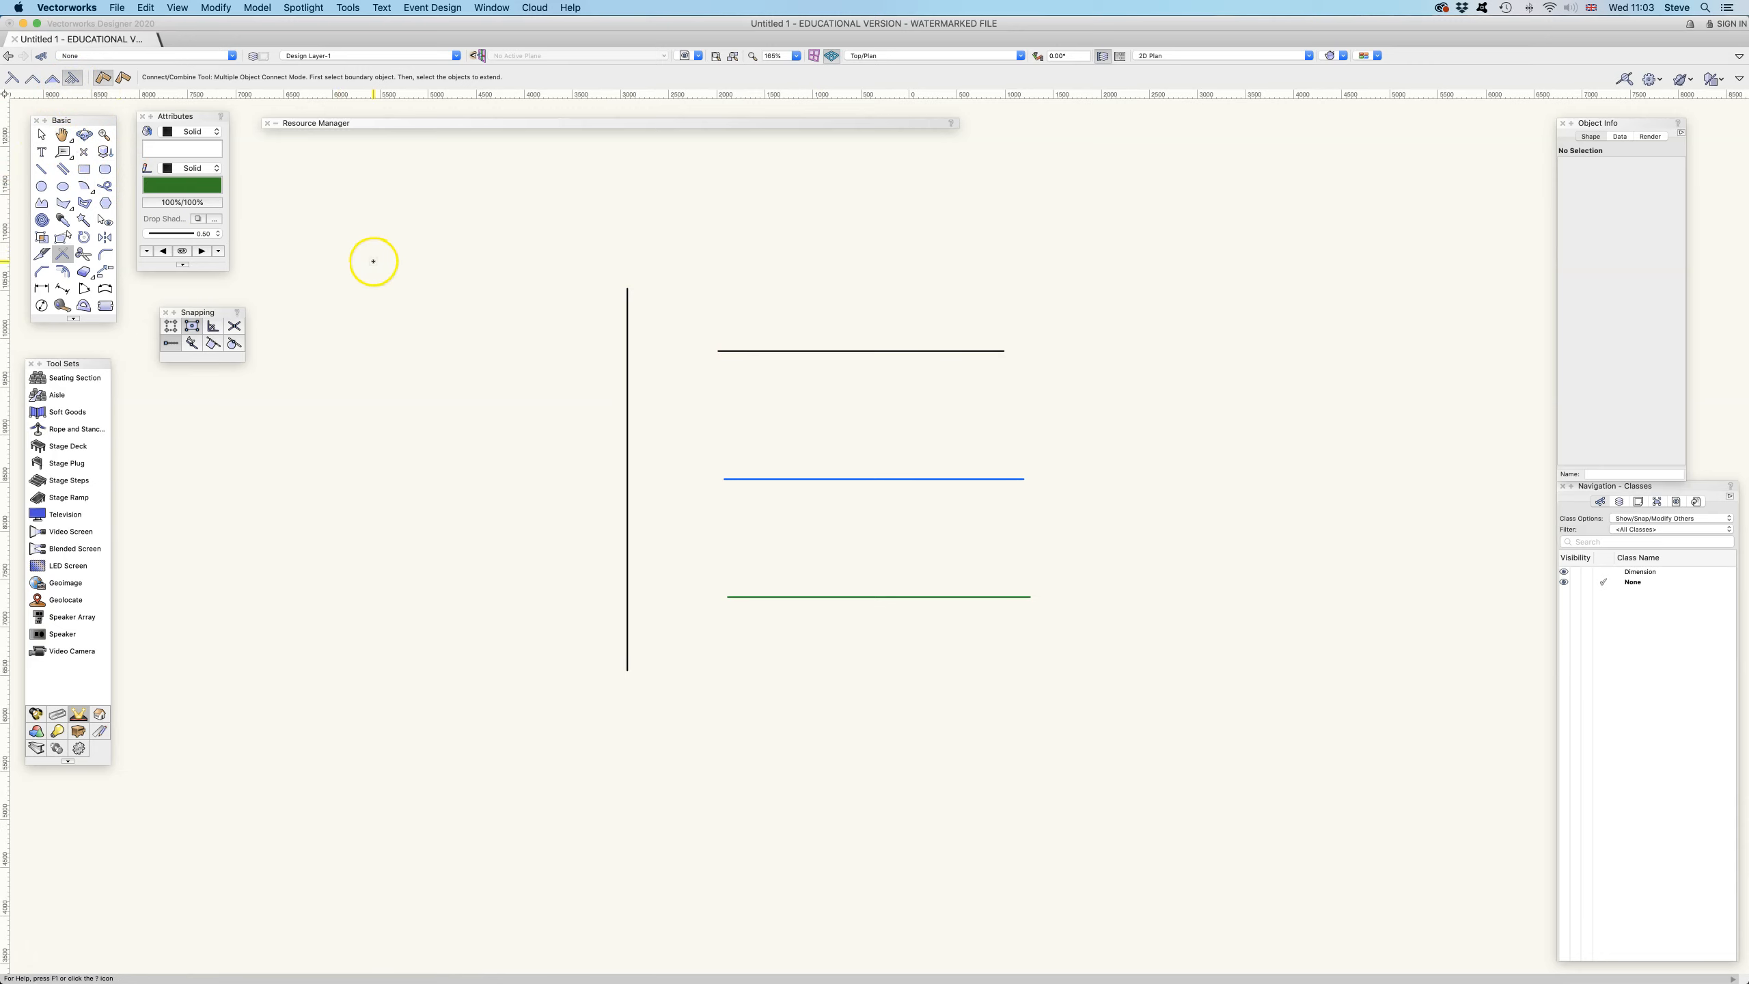
left_click(625, 340)
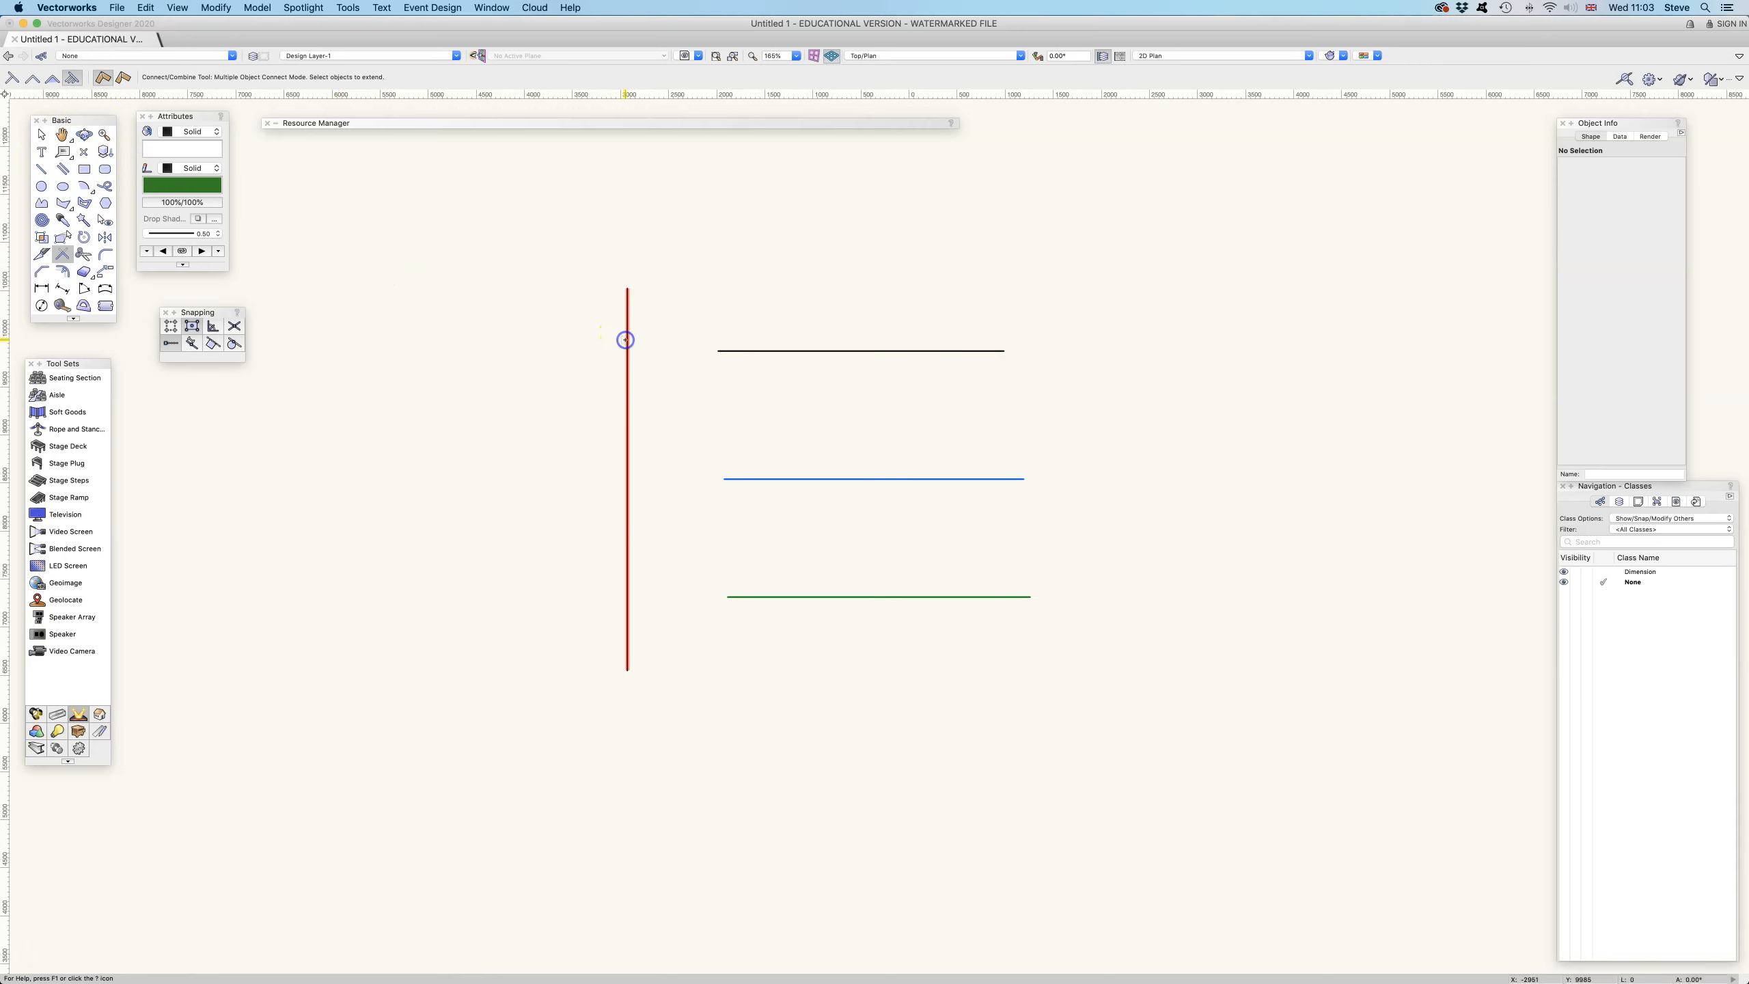
left_click(748, 344)
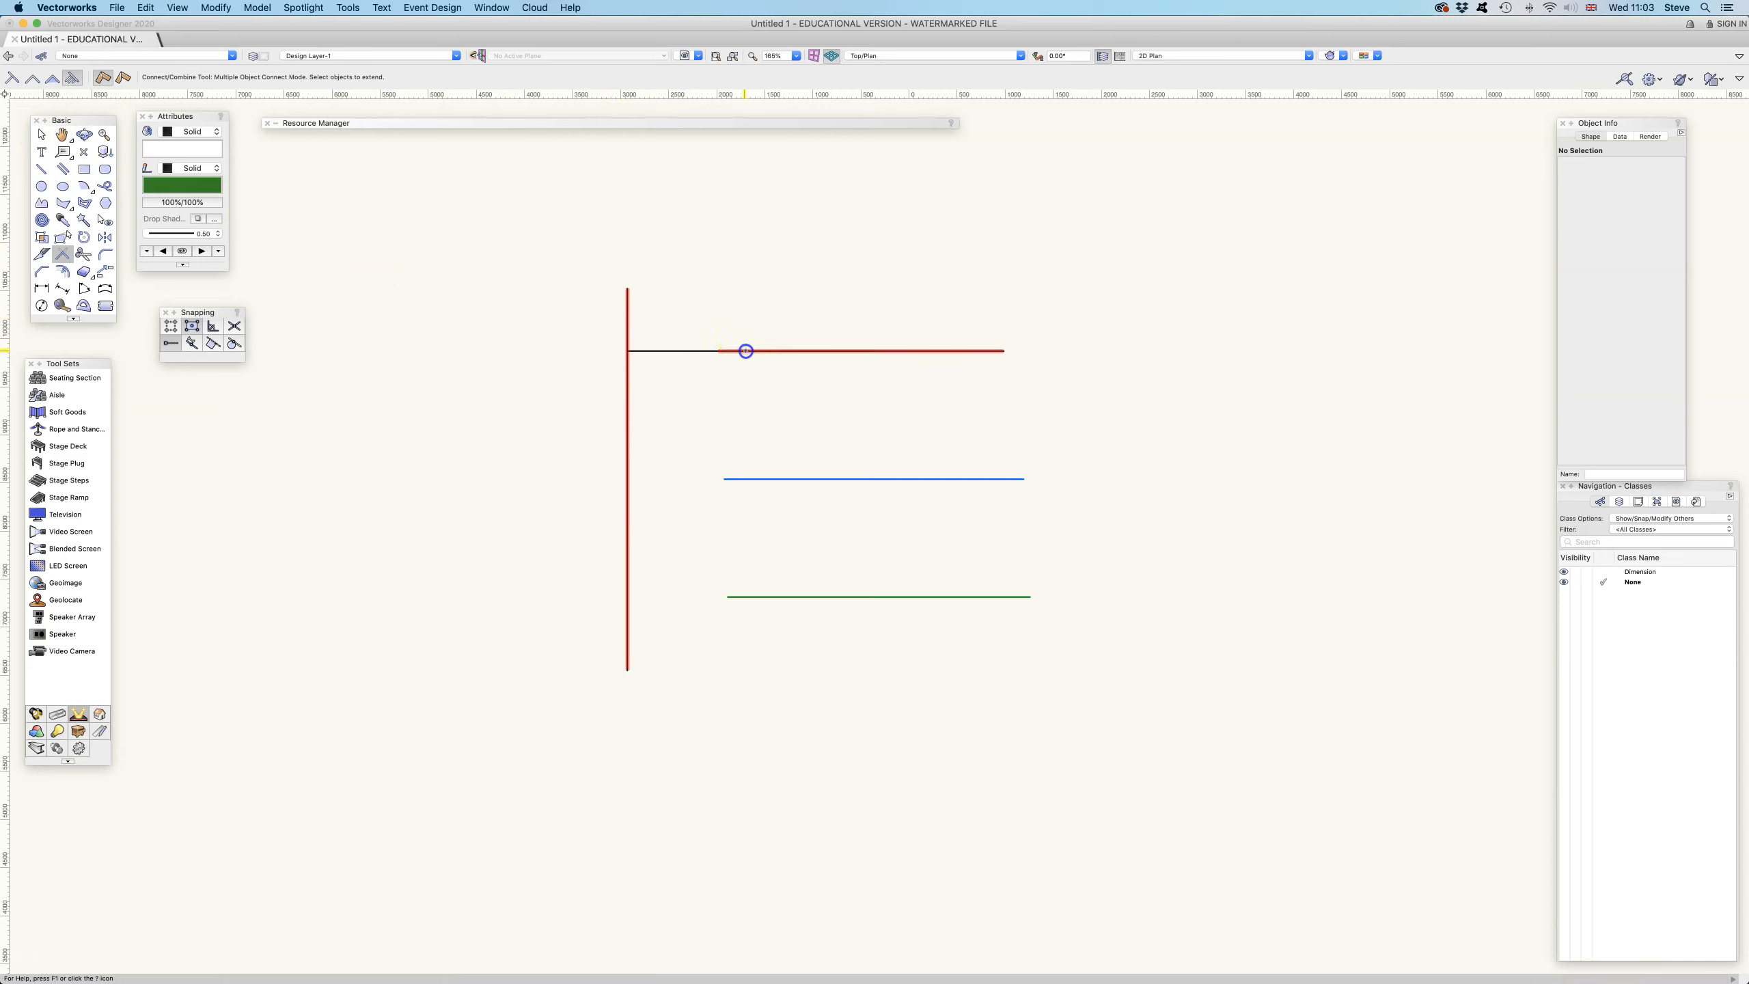
left_click(768, 478)
left_click(776, 595)
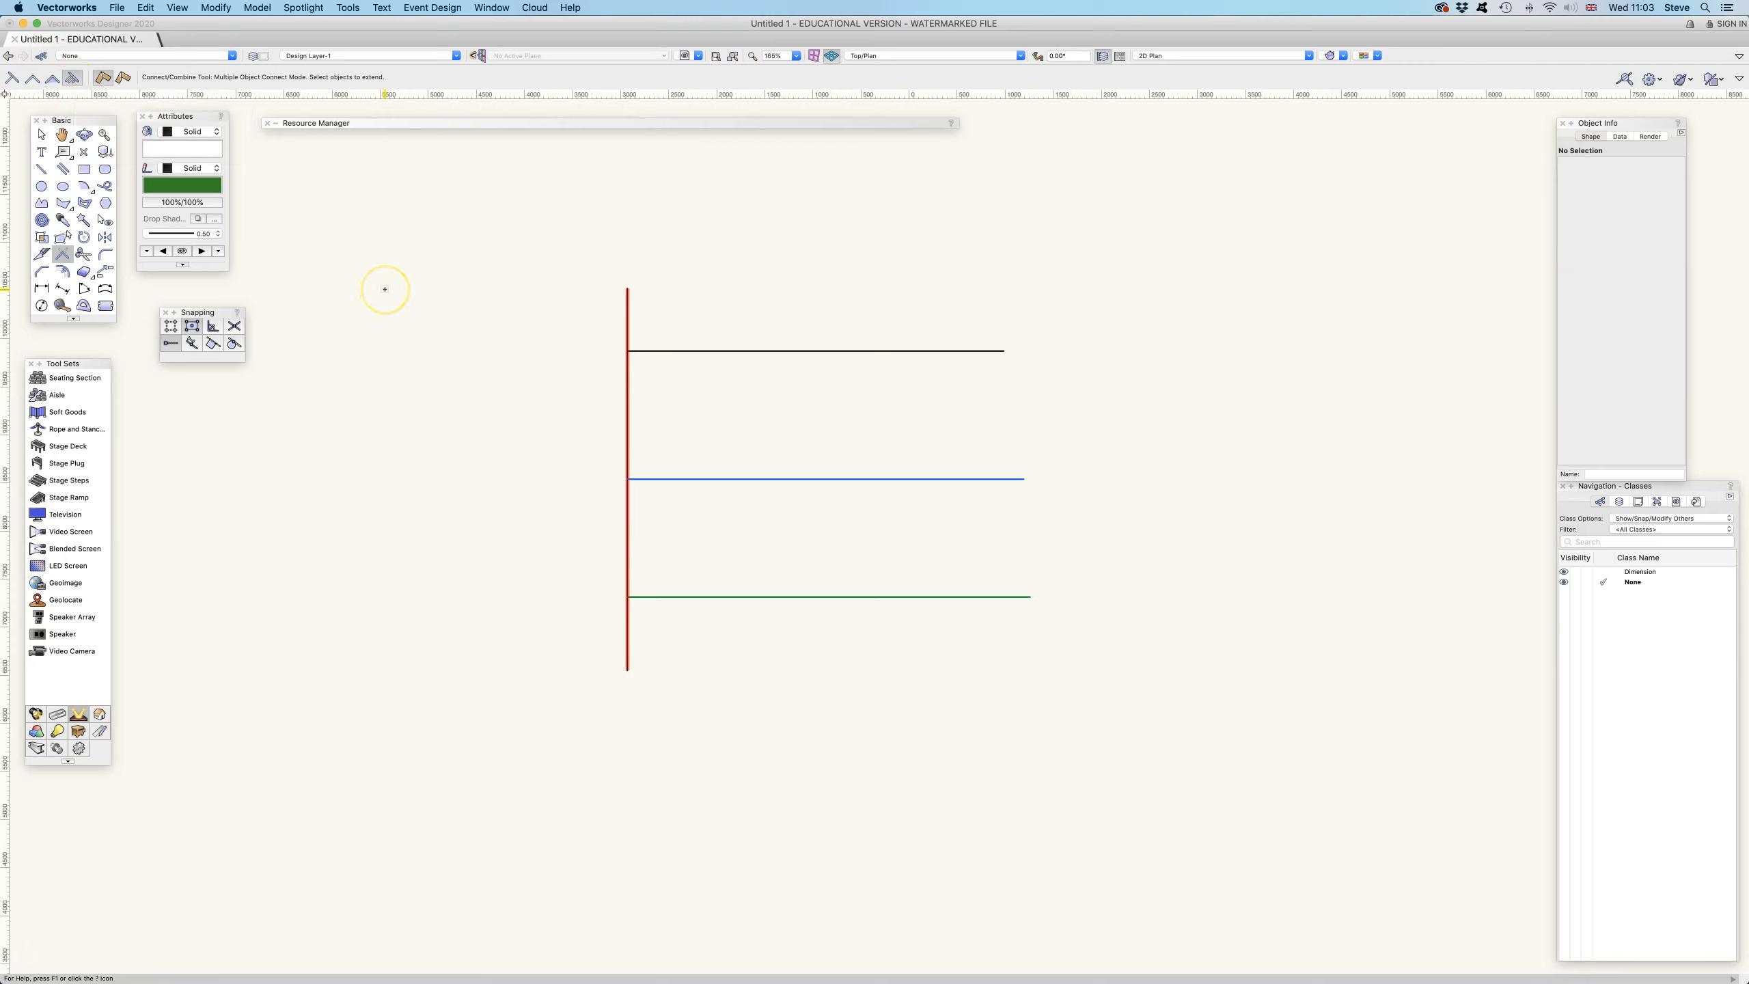
Draw a rectangle about 3210 × 2005 mm to the left of the lines
key("space")
mouse_move(476, 294)
left_mouse_down()
mouse_move(695, 288)
mouse_move(648, 287)
left_mouse_up()
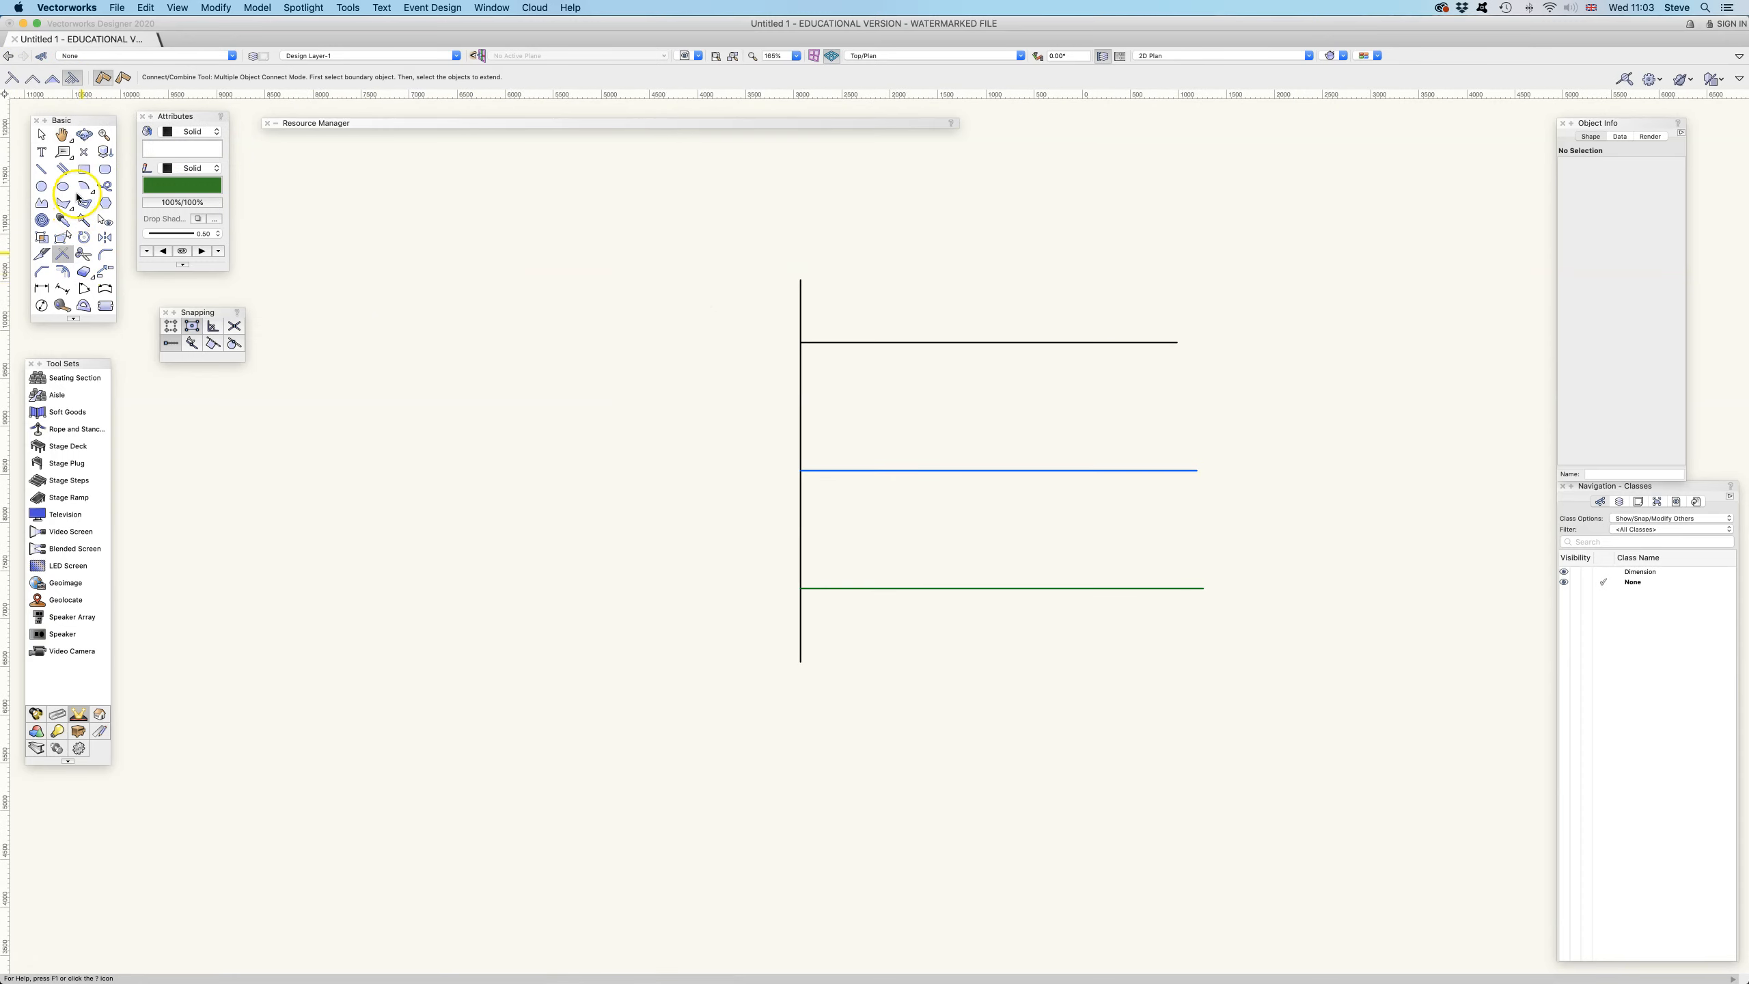
left_click(83, 169)
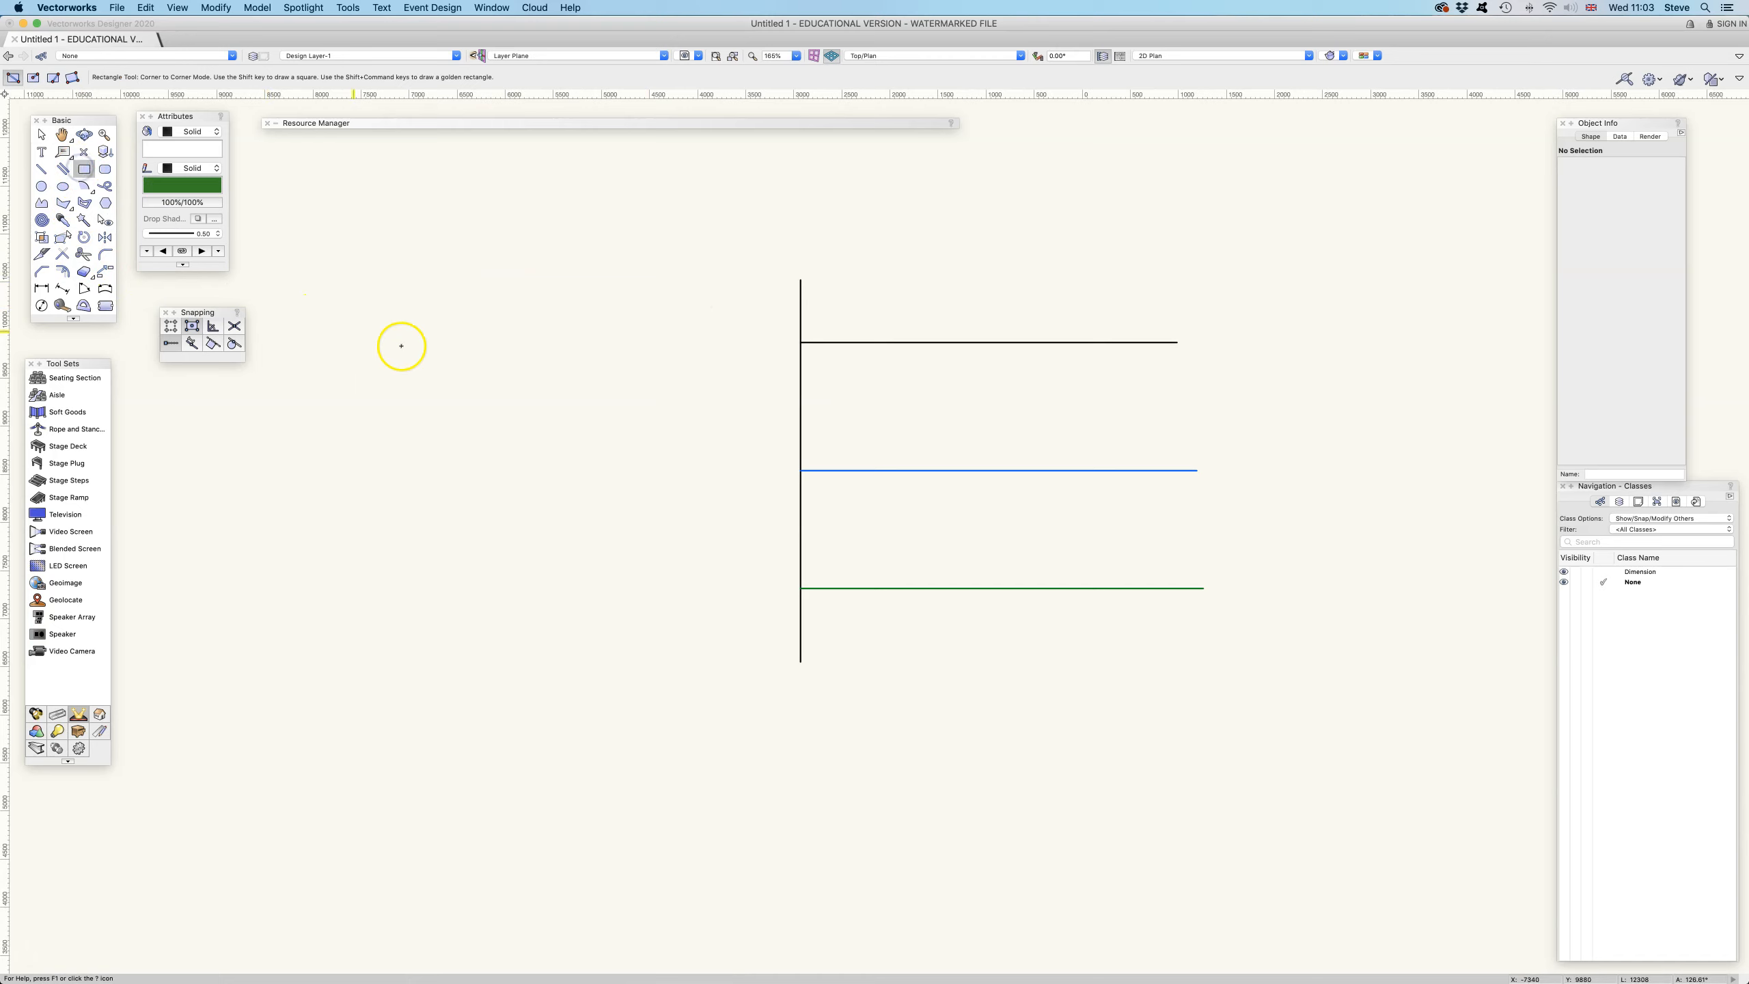
left_click_drag(407, 347, 716, 541)
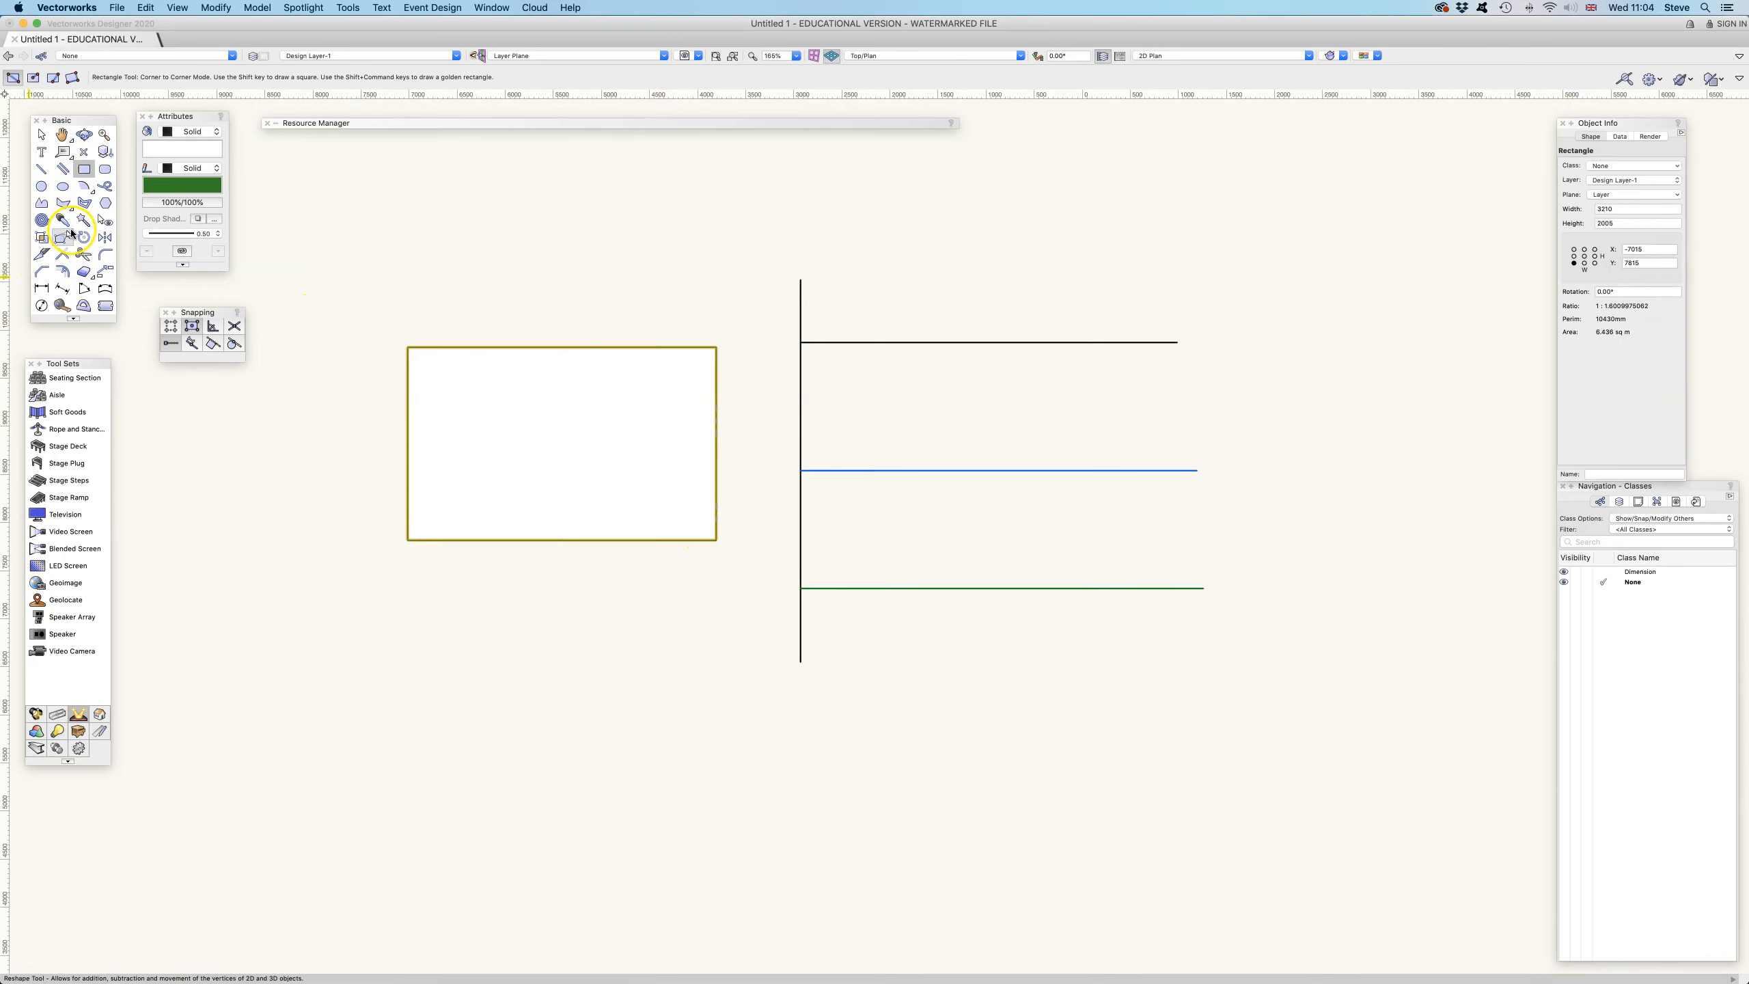
Split the rectangle at a point on its top edge and a point on its left edge in Point Split mode
left_click(41, 254)
left_click(10, 77)
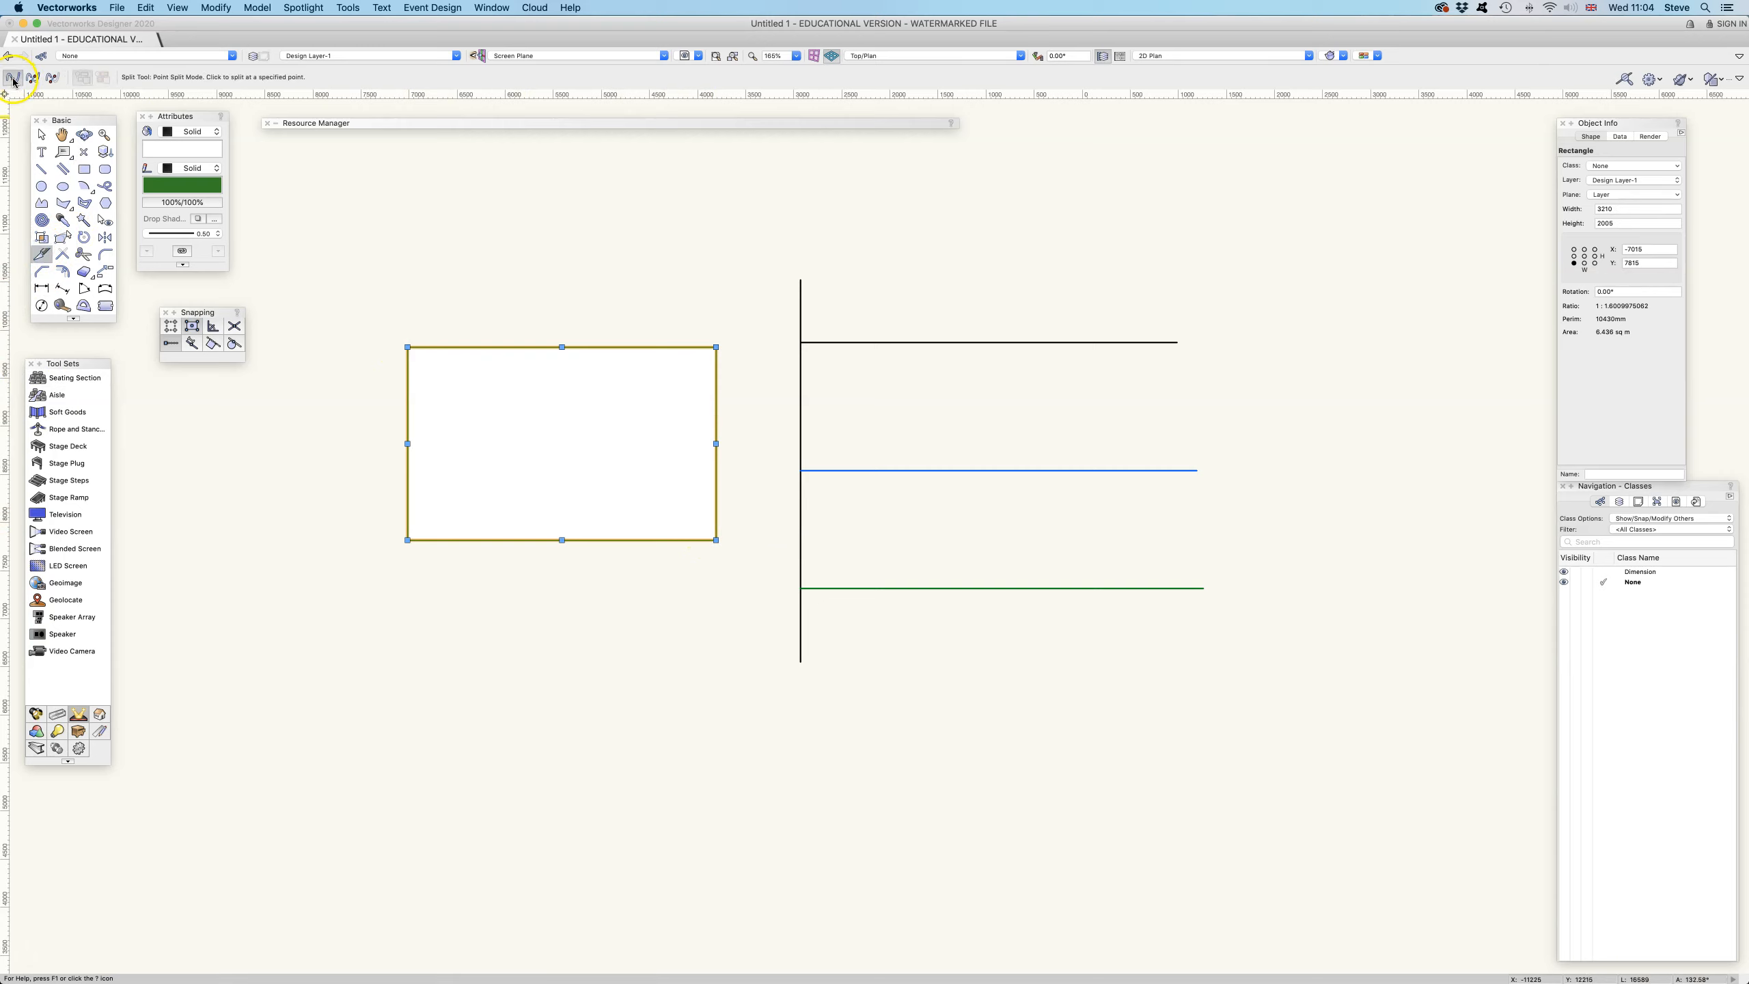
left_click(465, 346)
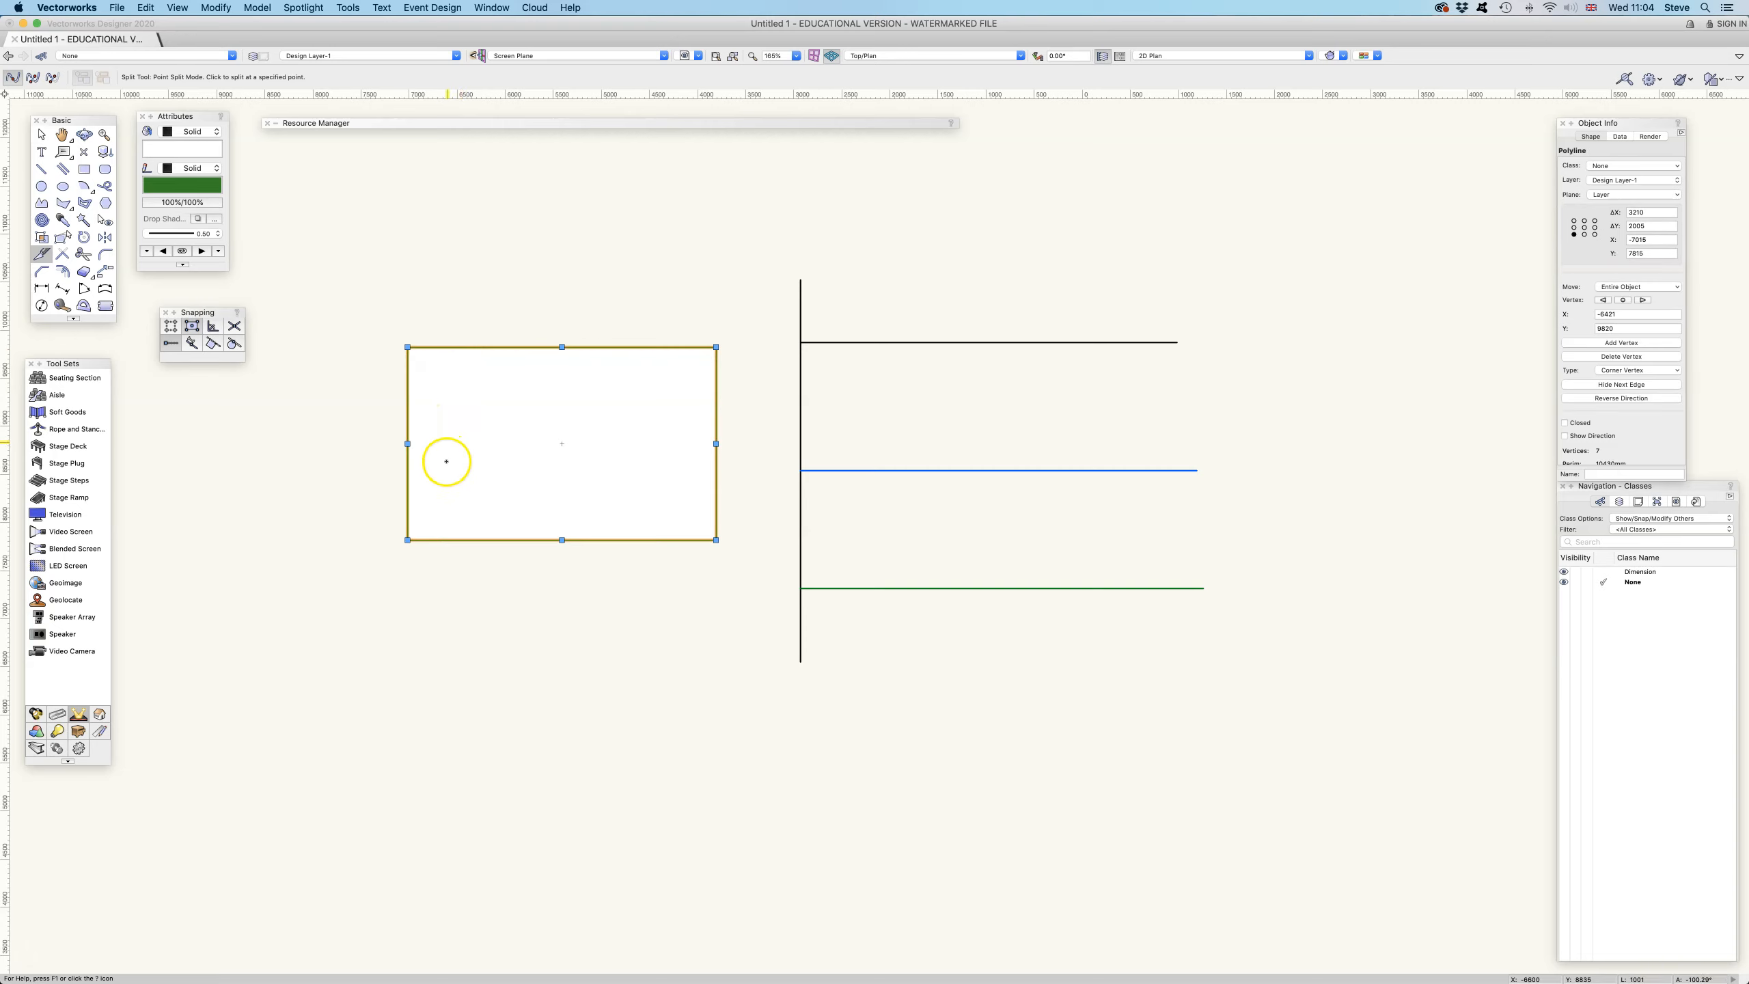
left_click(408, 501)
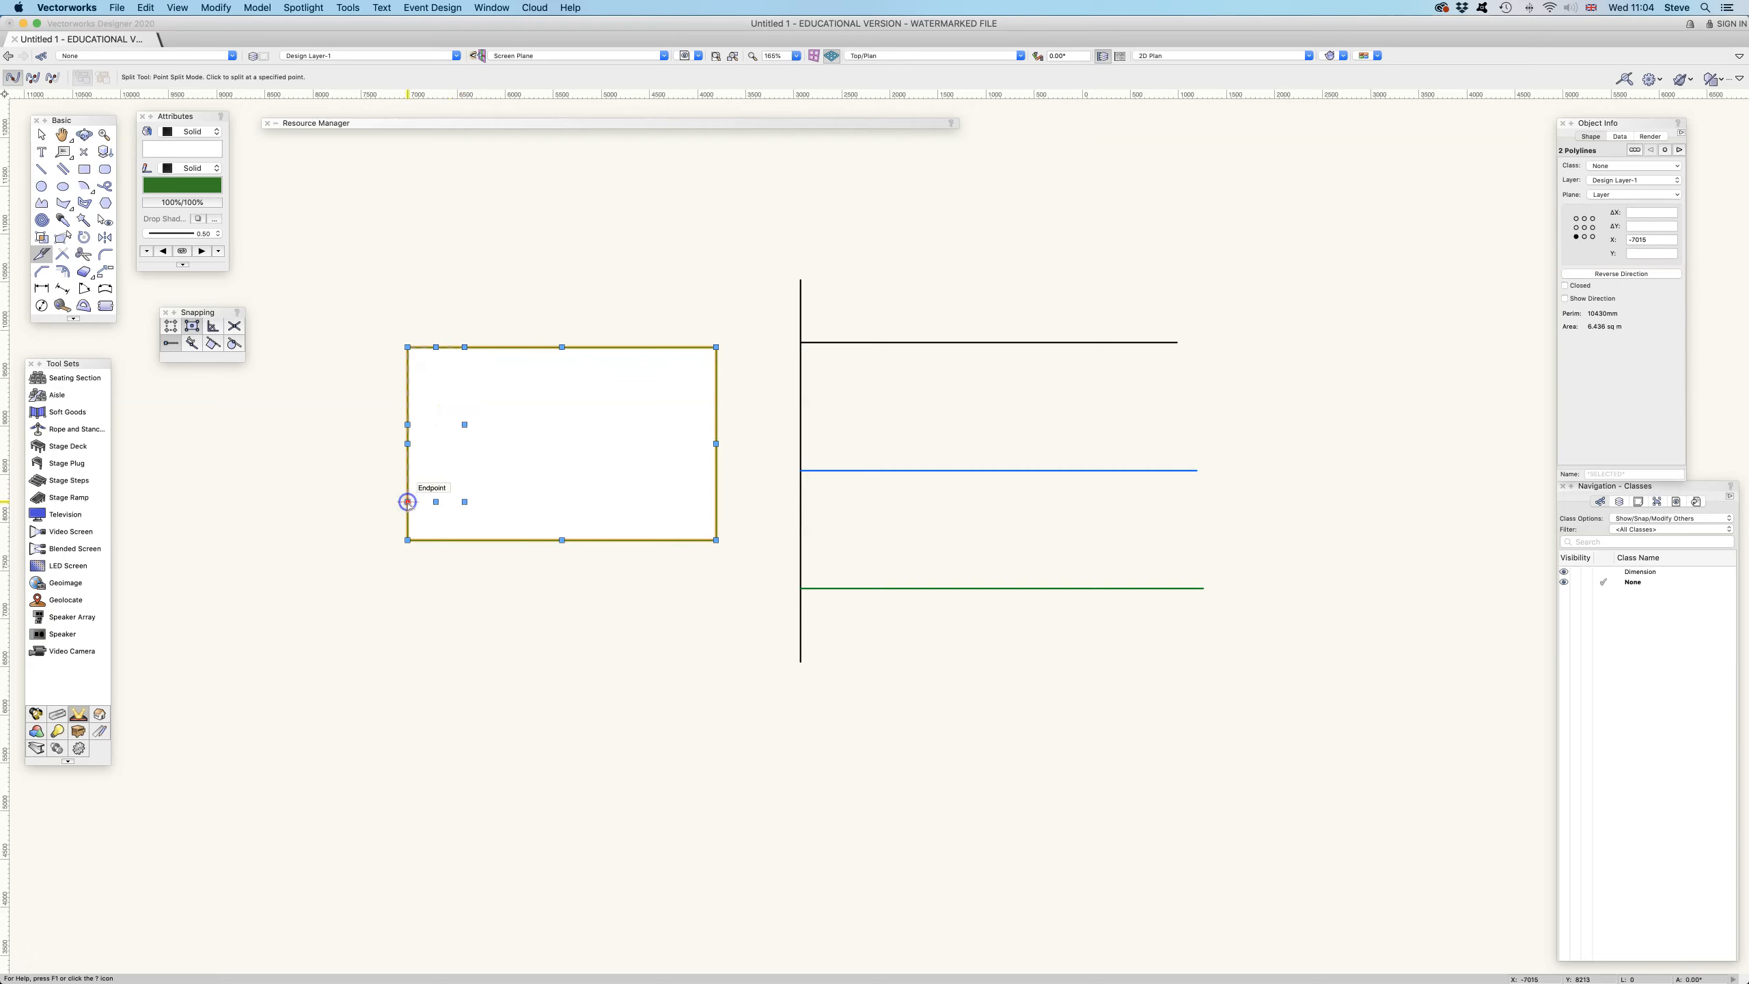
Move the split-off upper-left corner piece of the rectangle to the left
left_click(41, 134)
left_click(293, 211)
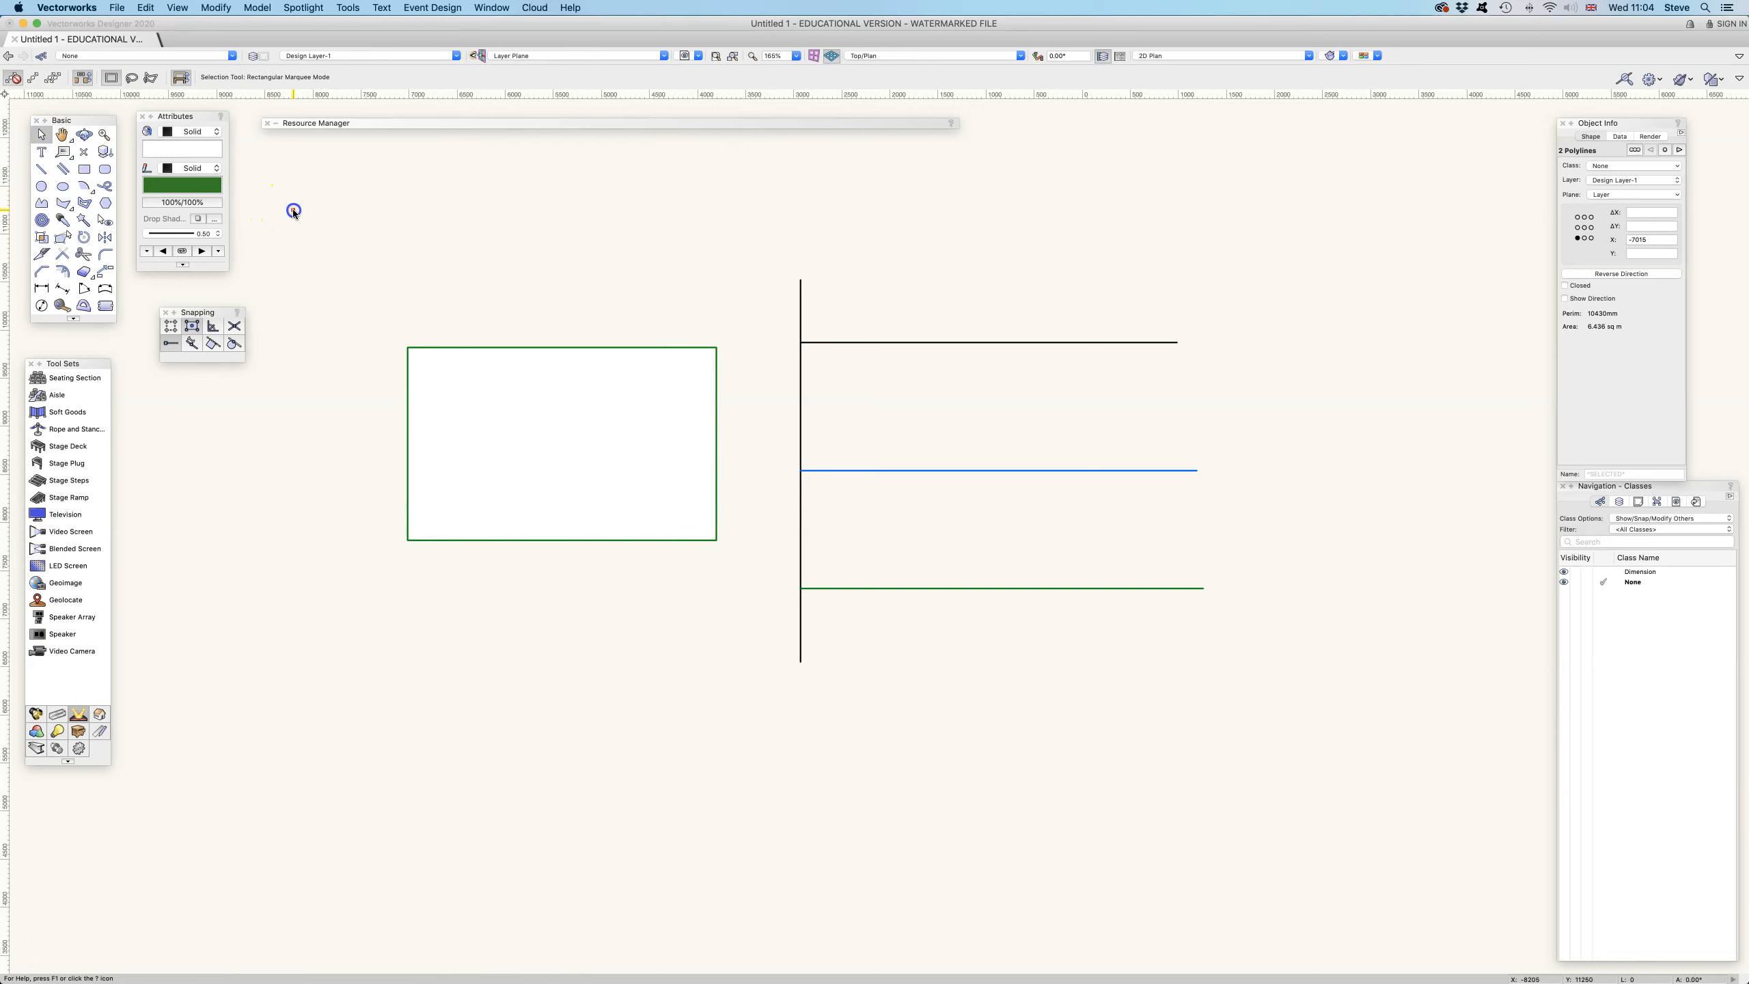
left_click_drag(407, 383, 336, 374)
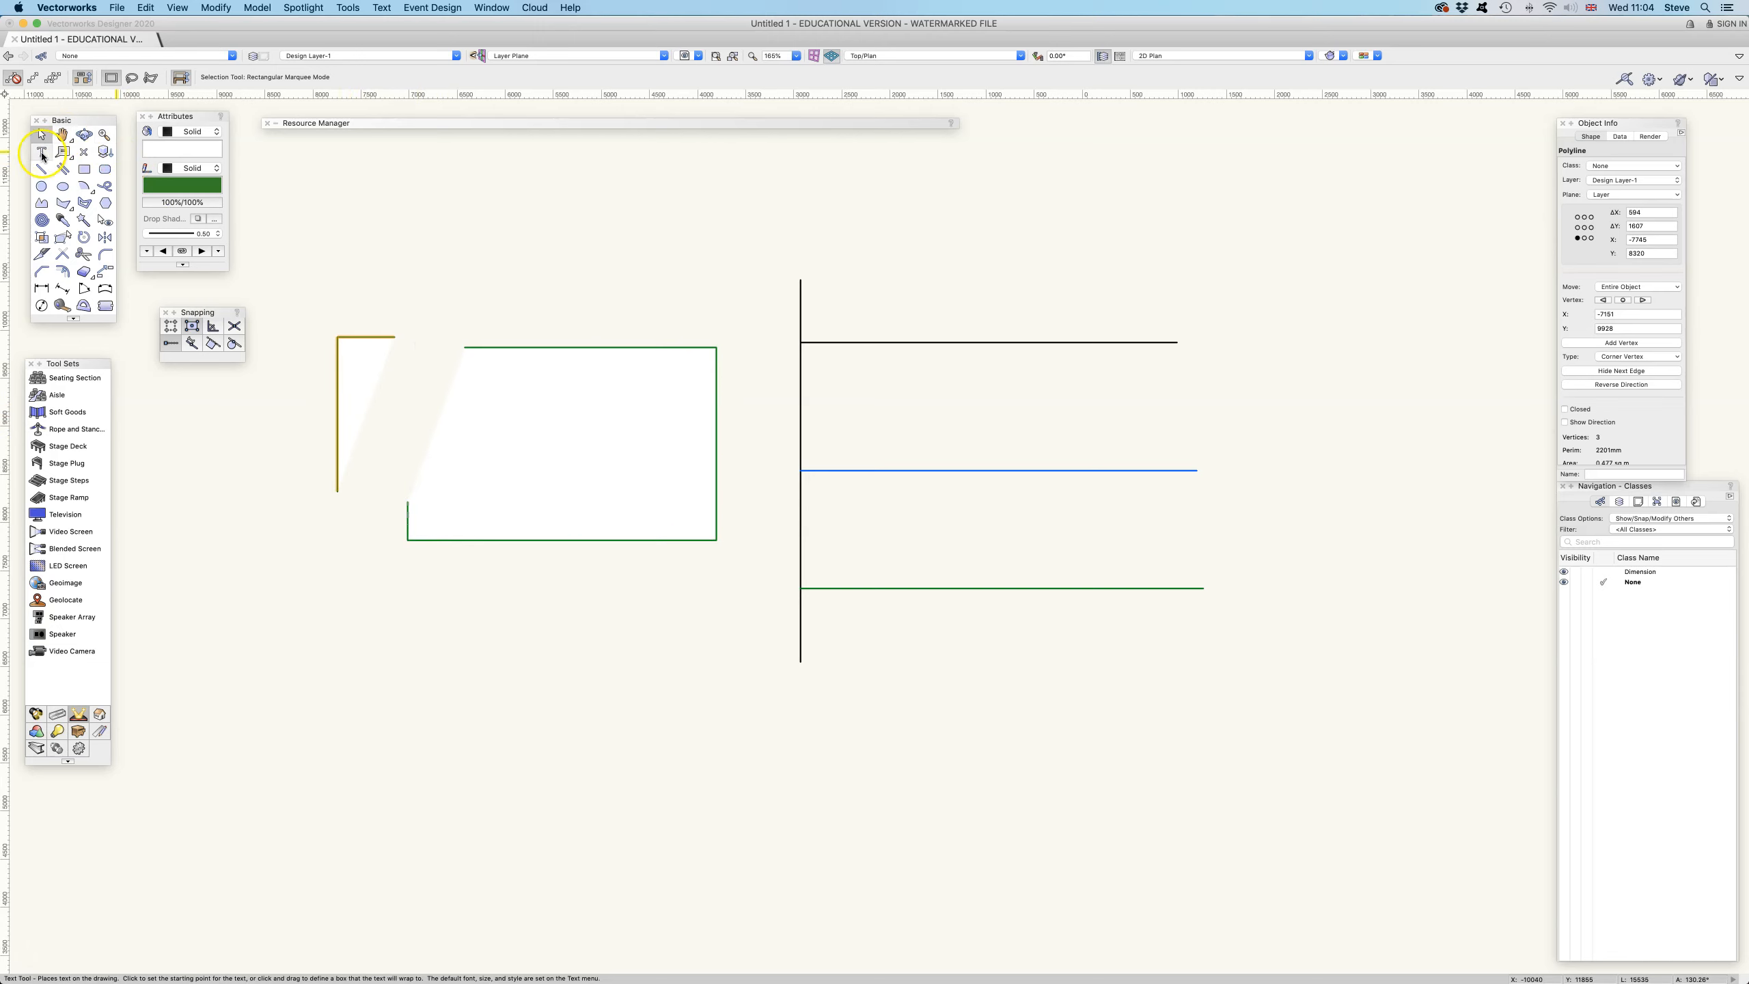
Split both pieces along a slanted cutting line drawn across them in Line Split mode
left_click(41, 254)
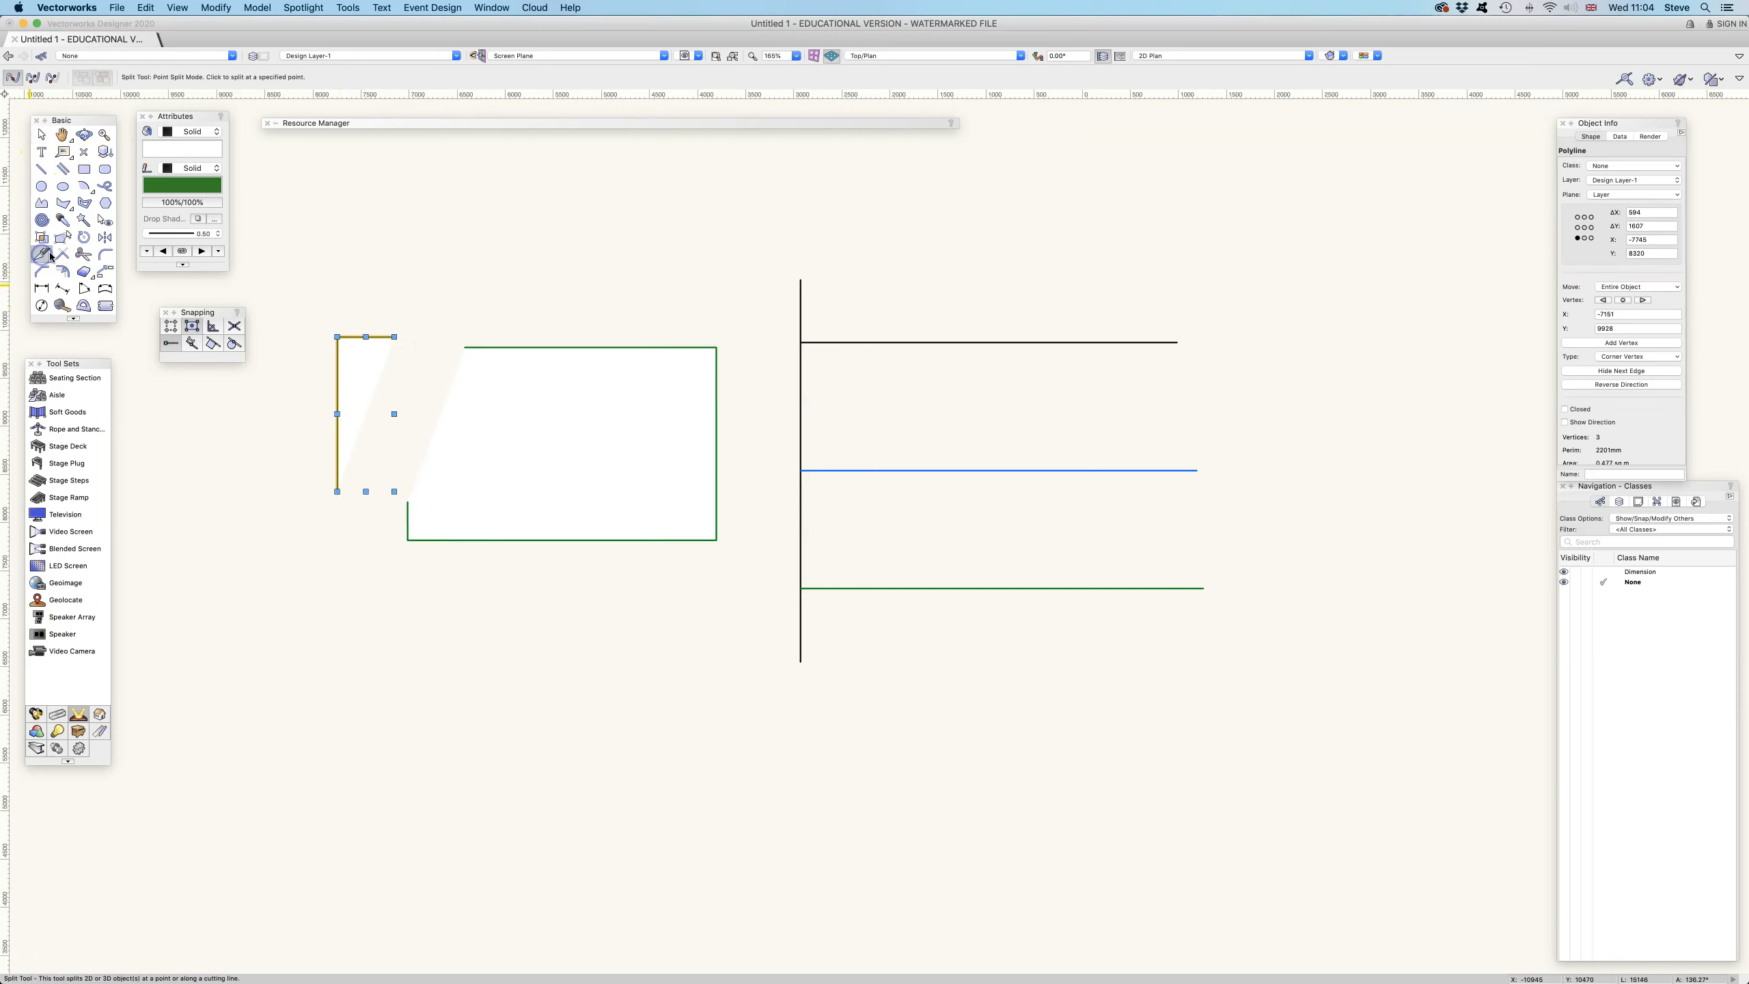
left_click(31, 79)
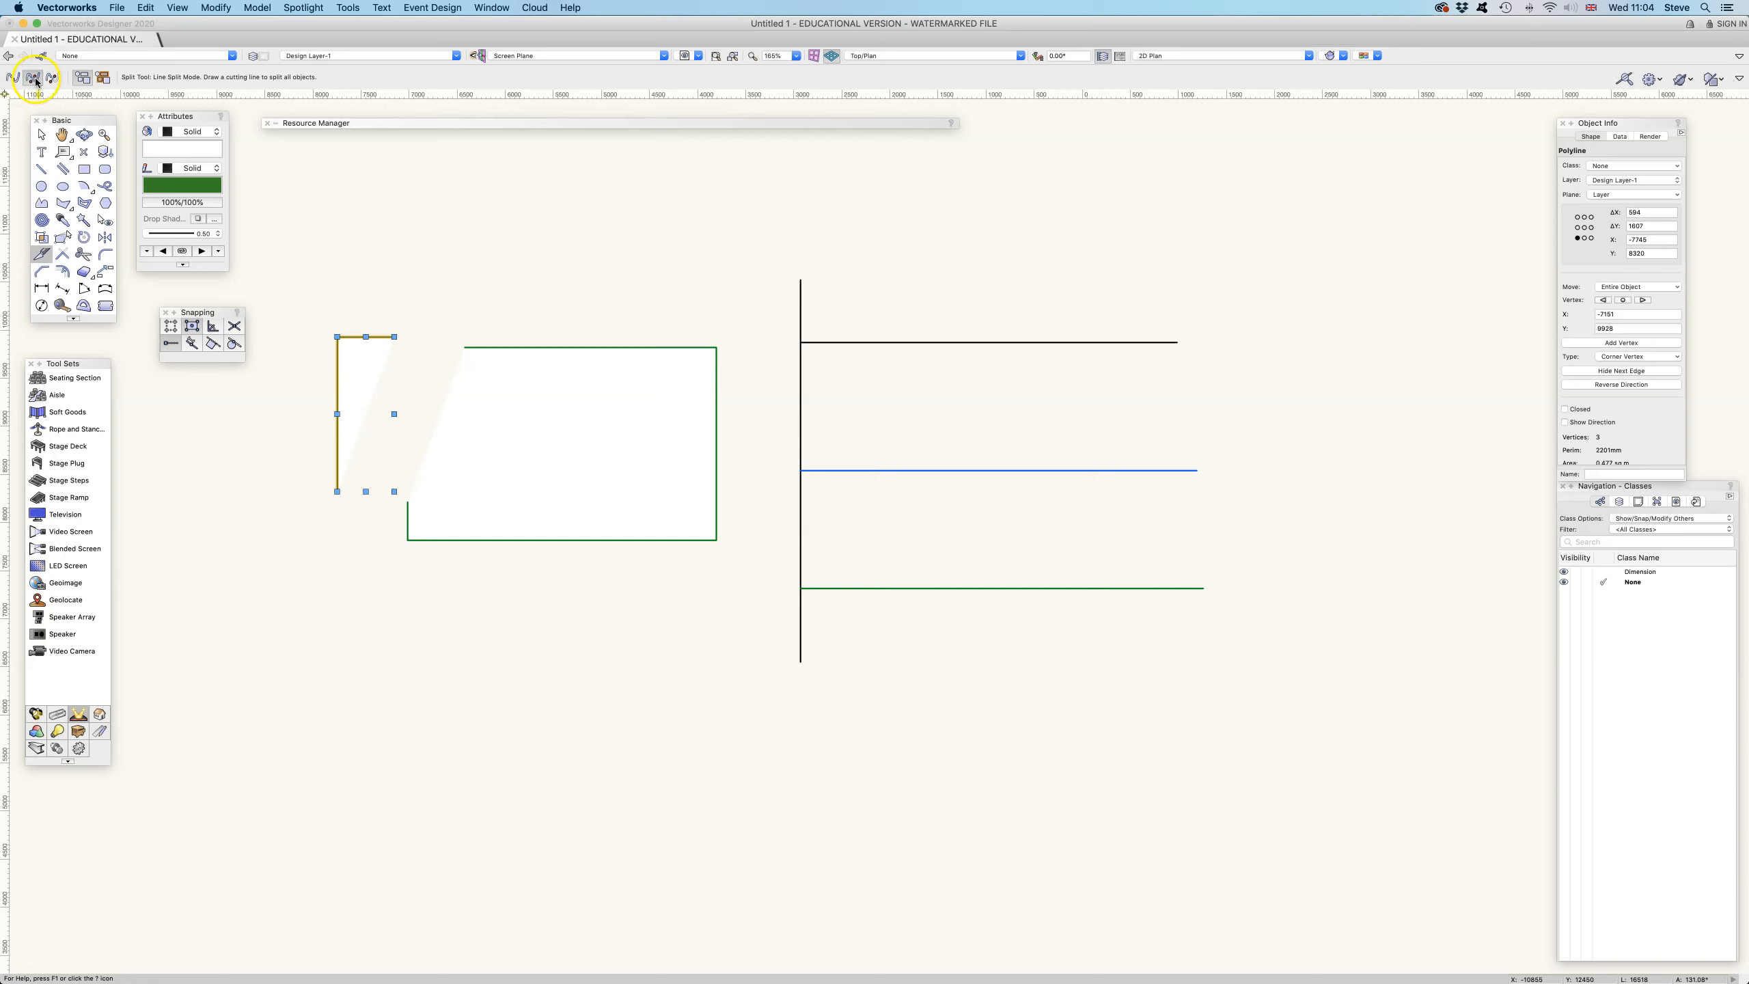
left_click(539, 295)
left_click(489, 598)
left_click(41, 134)
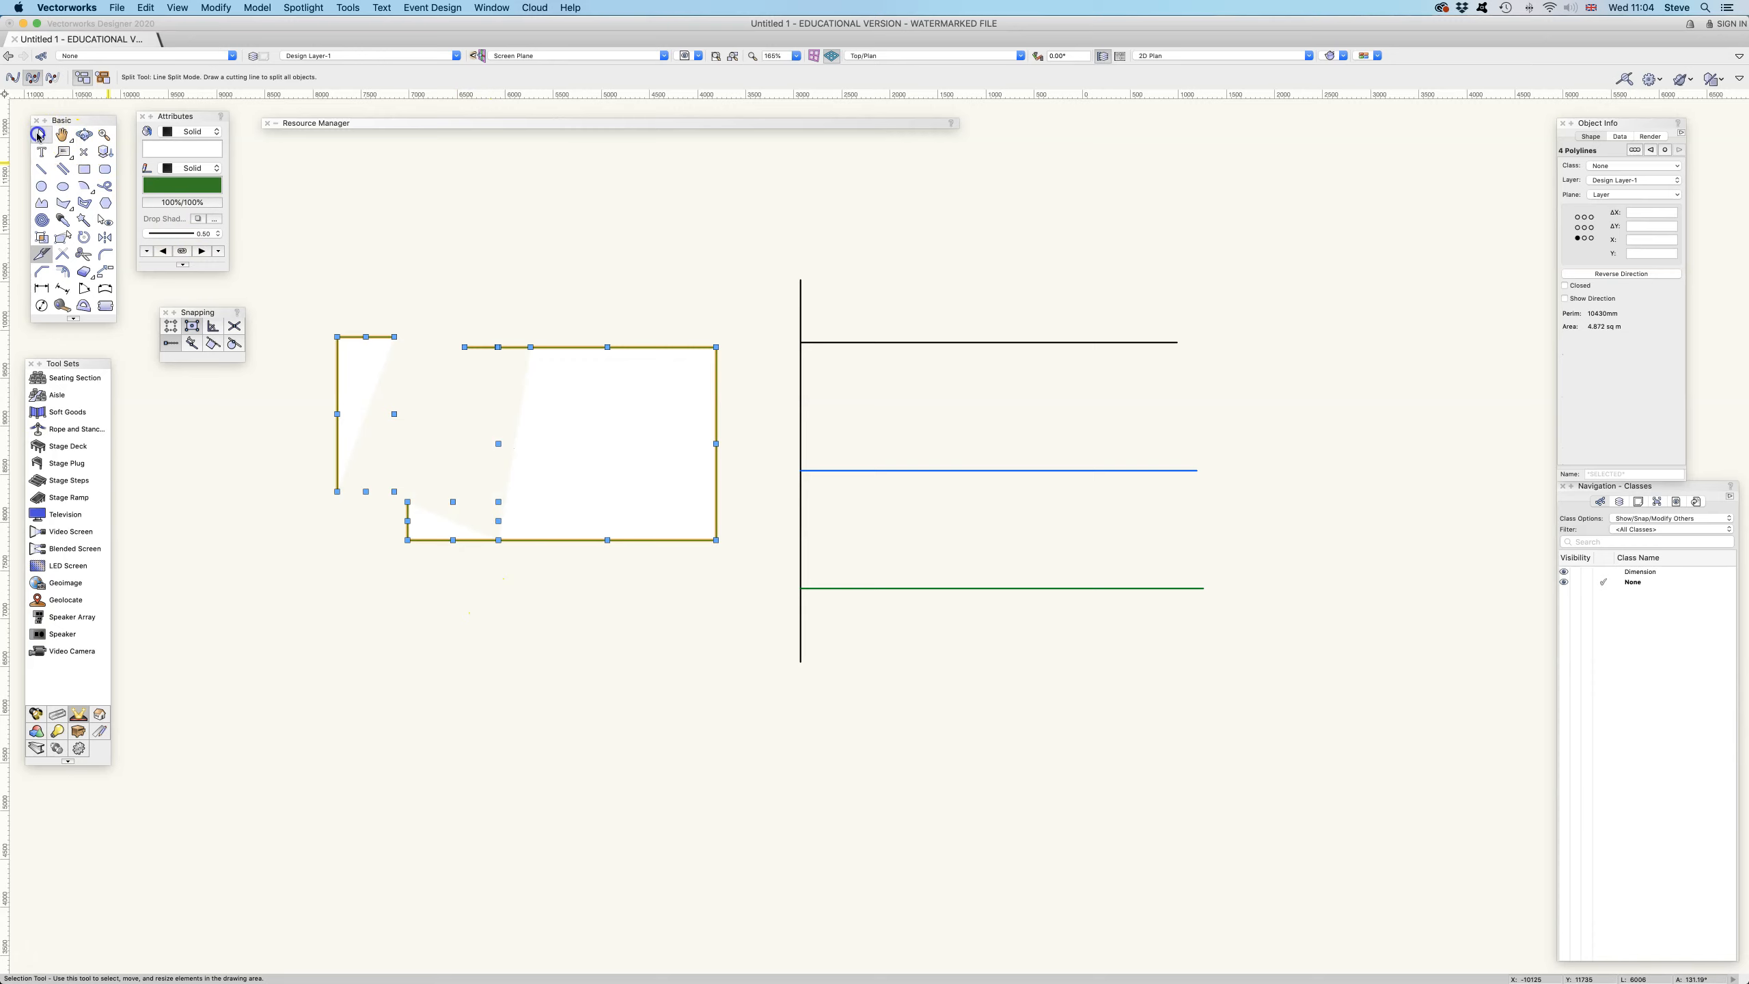
left_click(461, 415)
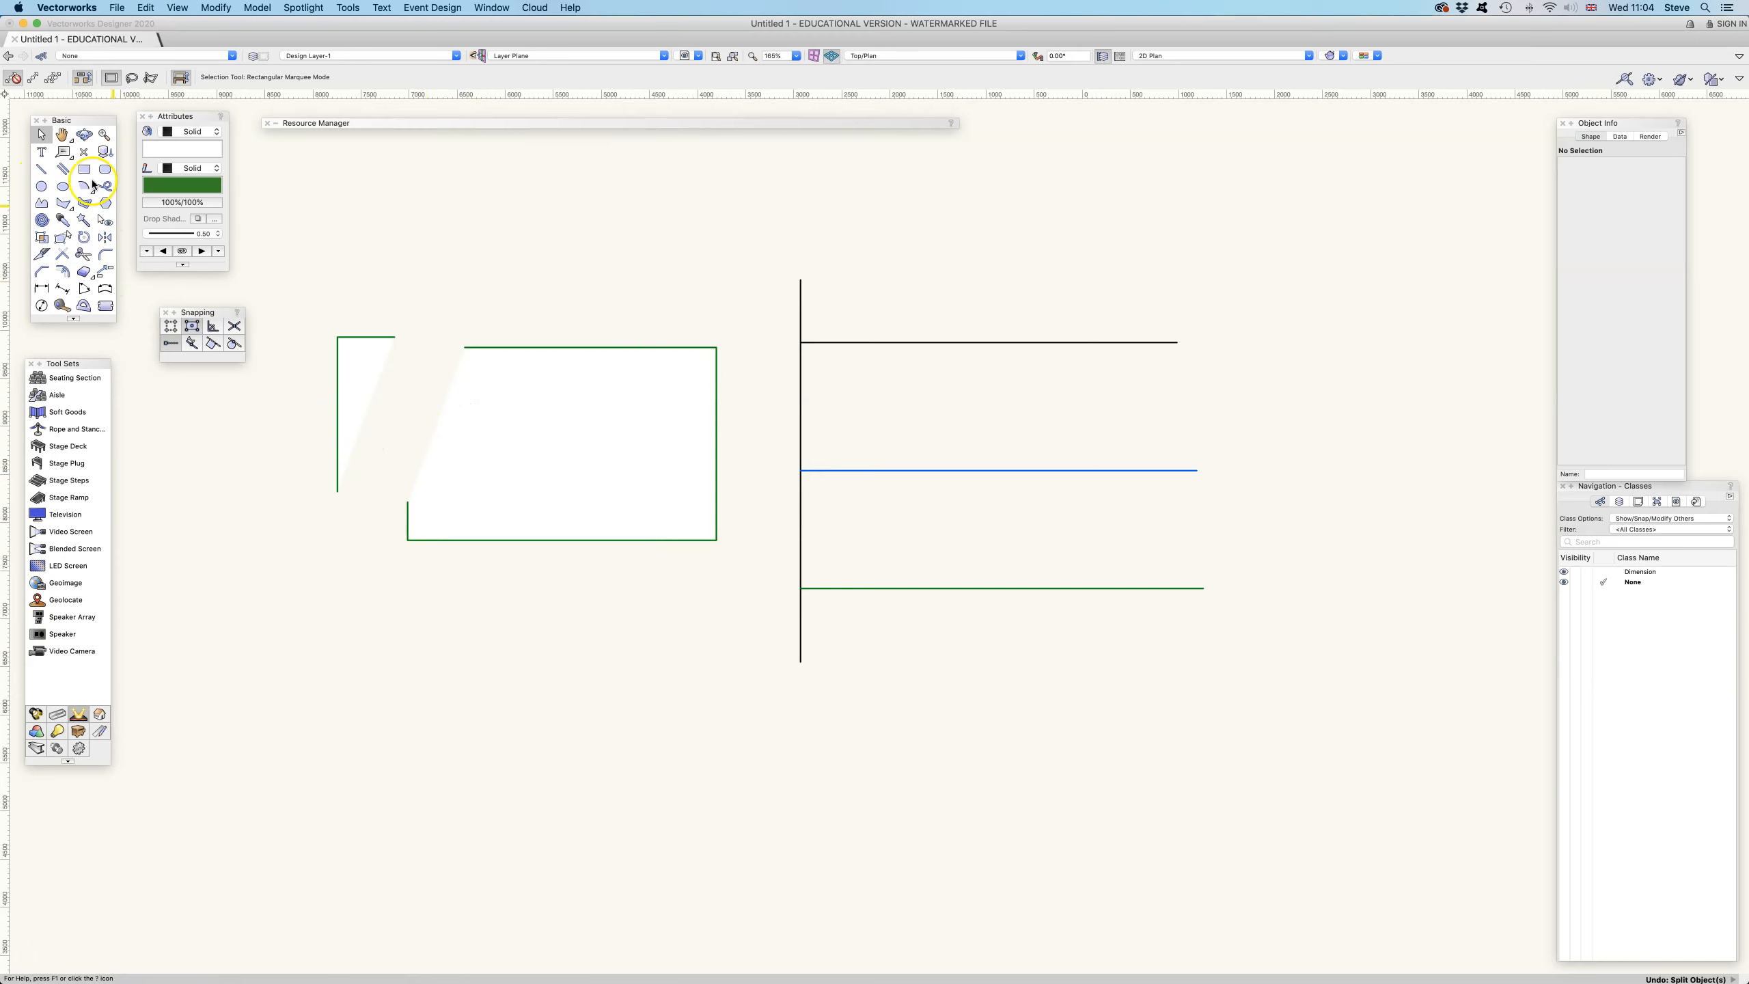
Draw a second rectangle below the first and cut off its upper-left corner with a Line Split cutting line
key("4")
mouse_move(361, 604)
left_mouse_down()
mouse_move(620, 655)
mouse_move(668, 782)
mouse_move(685, 783)
left_mouse_up()
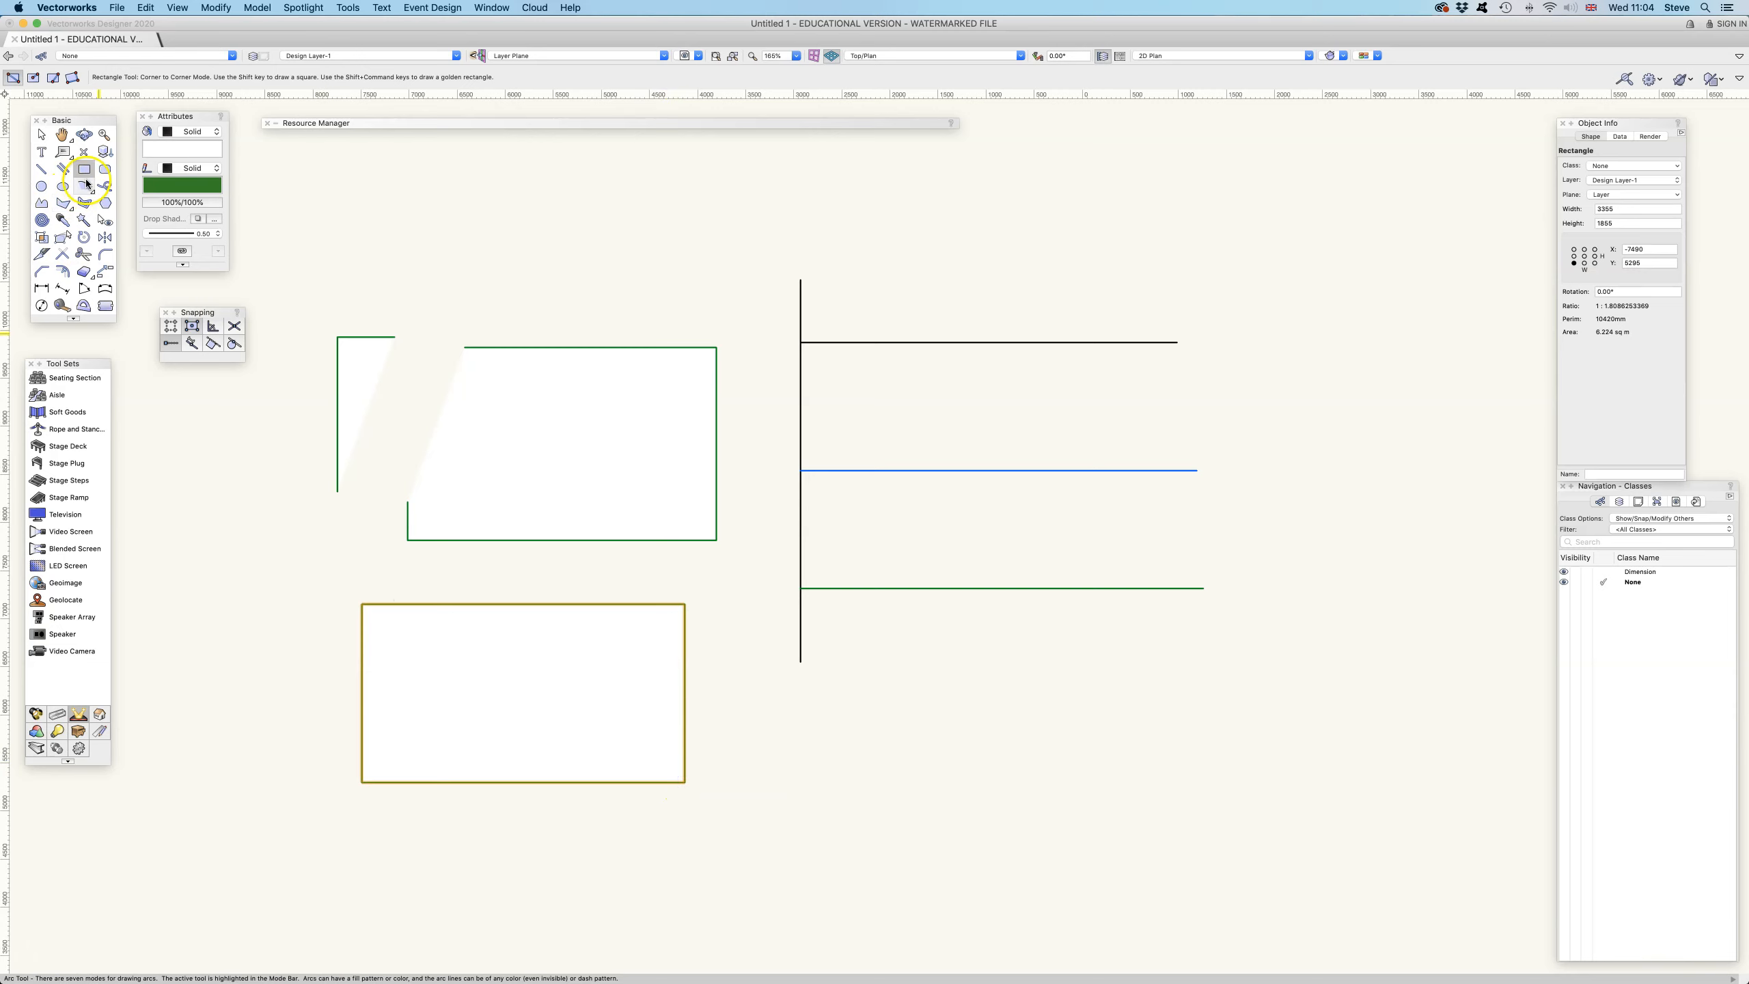
left_click(41, 254)
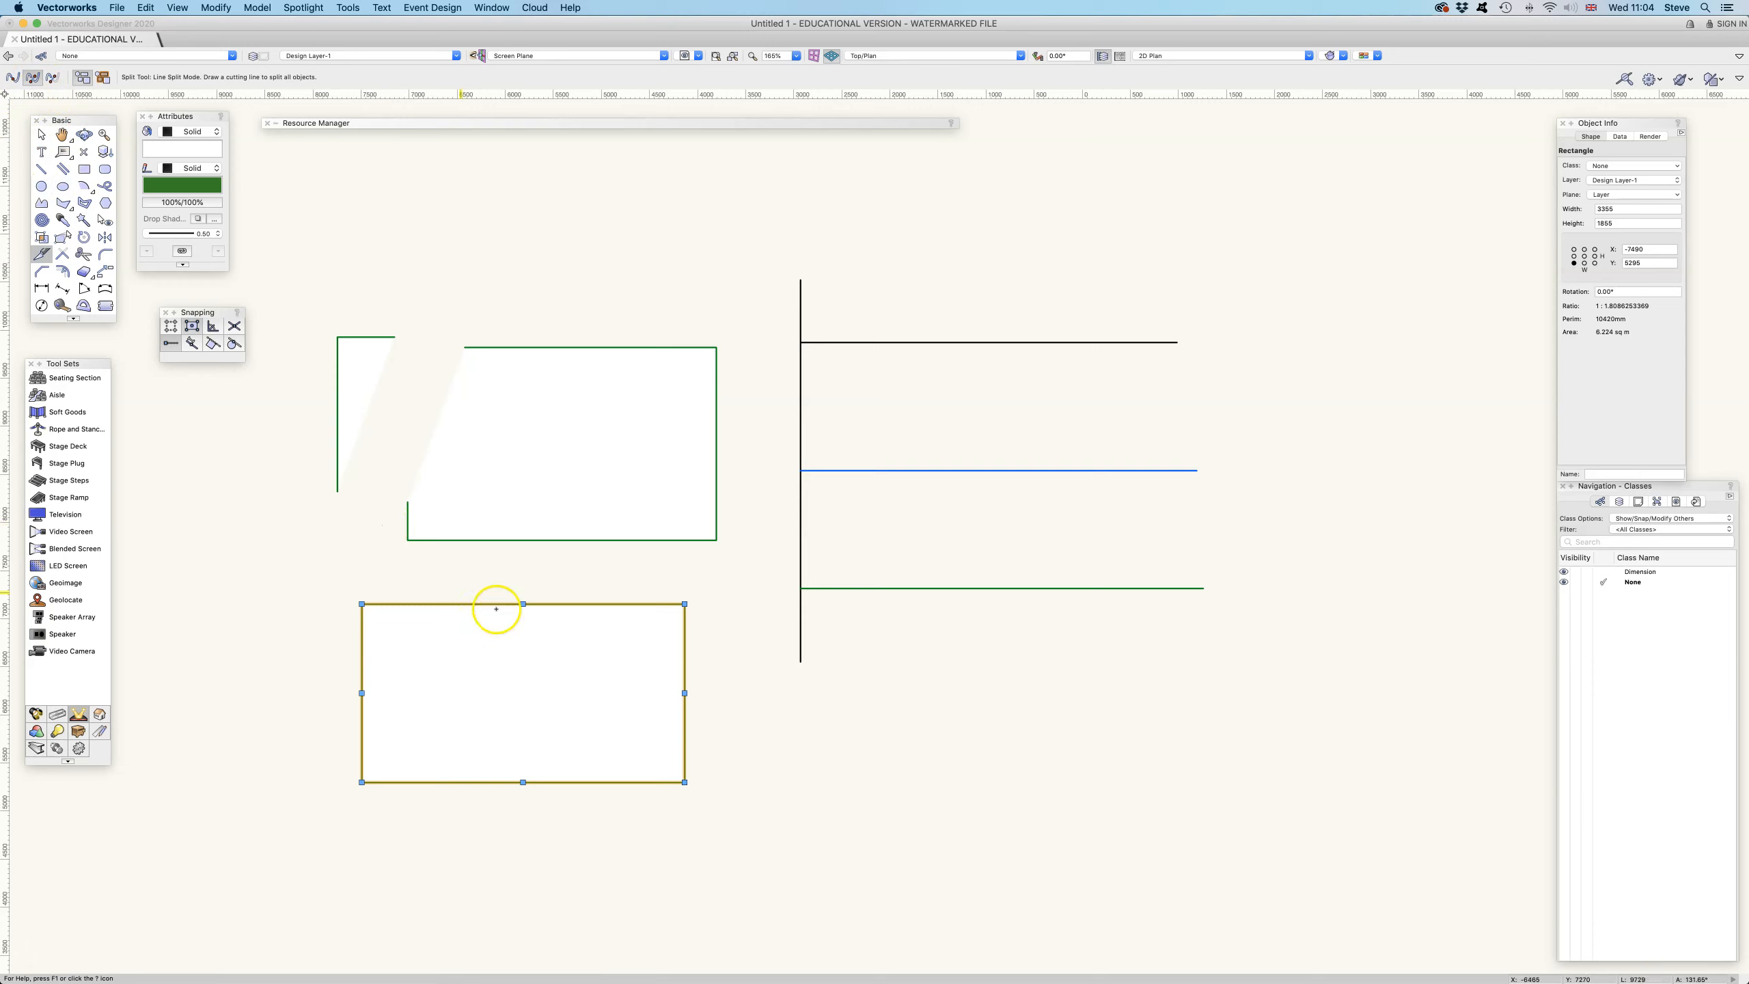
left_click_drag(478, 578, 336, 769)
Move the cut-off corner piece of the second rectangle to the left
left_click(41, 135)
left_click_drag(390, 648, 247, 596)
left_click(293, 574)
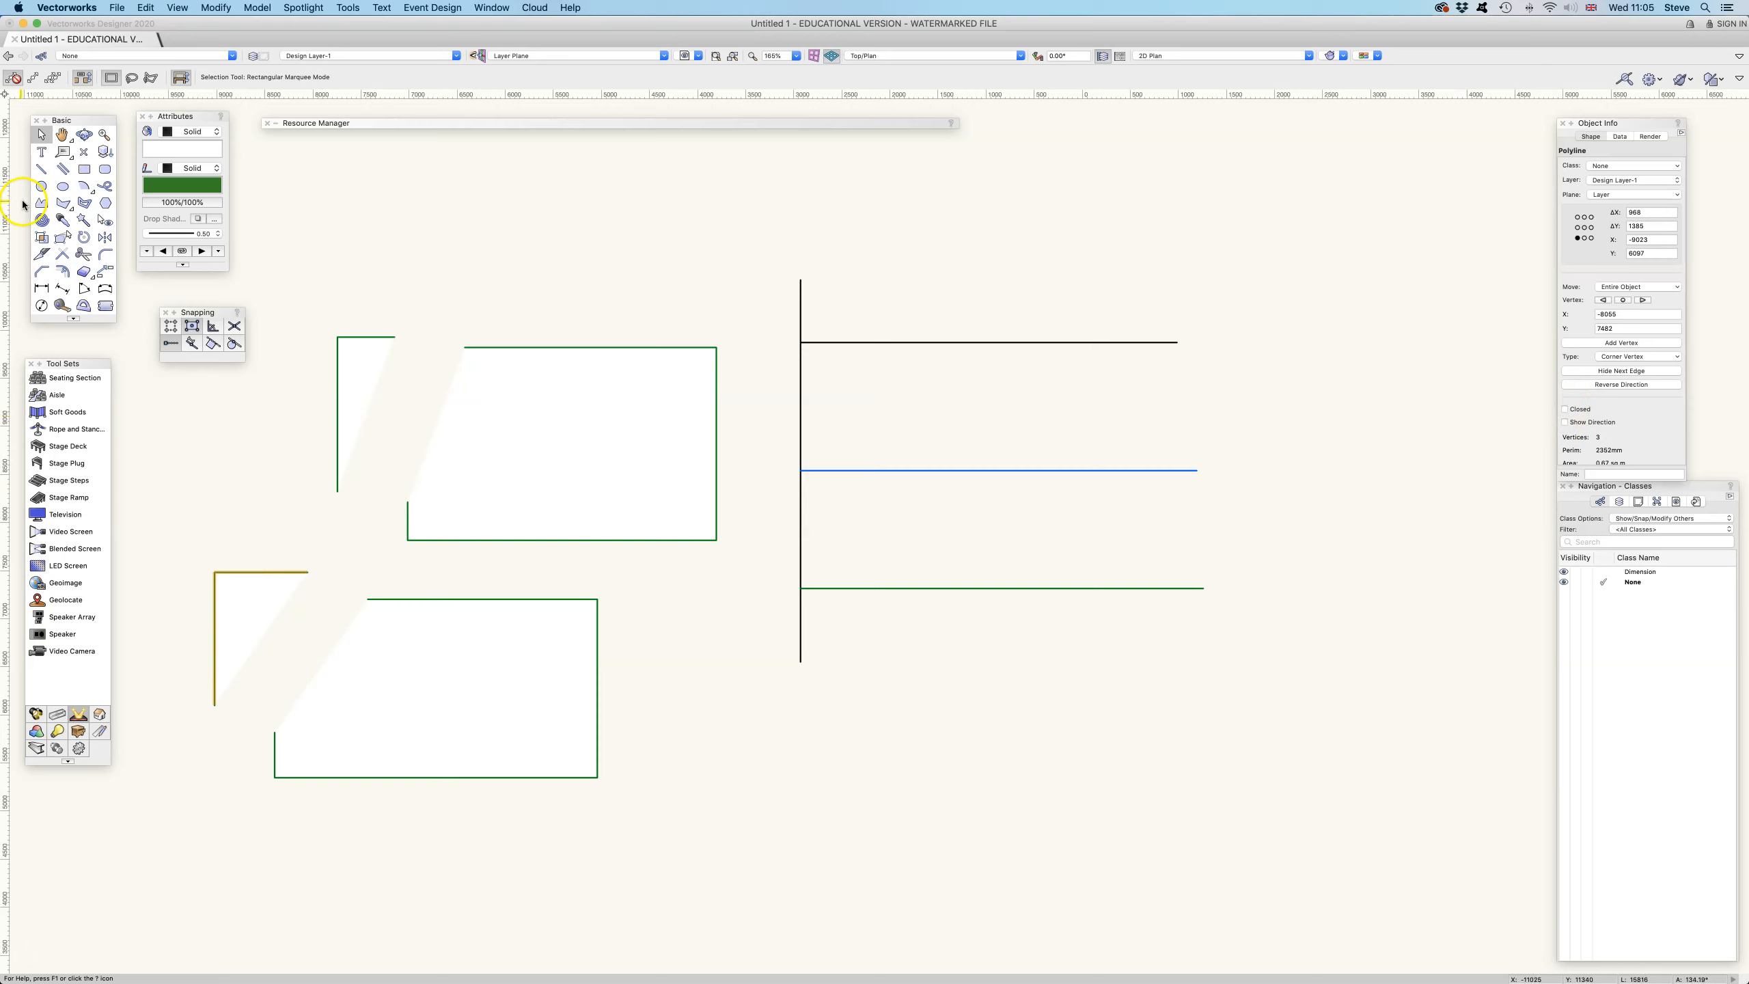
Draw a third rectangle about 3490 × 1735 mm below the lines
left_click(84, 170)
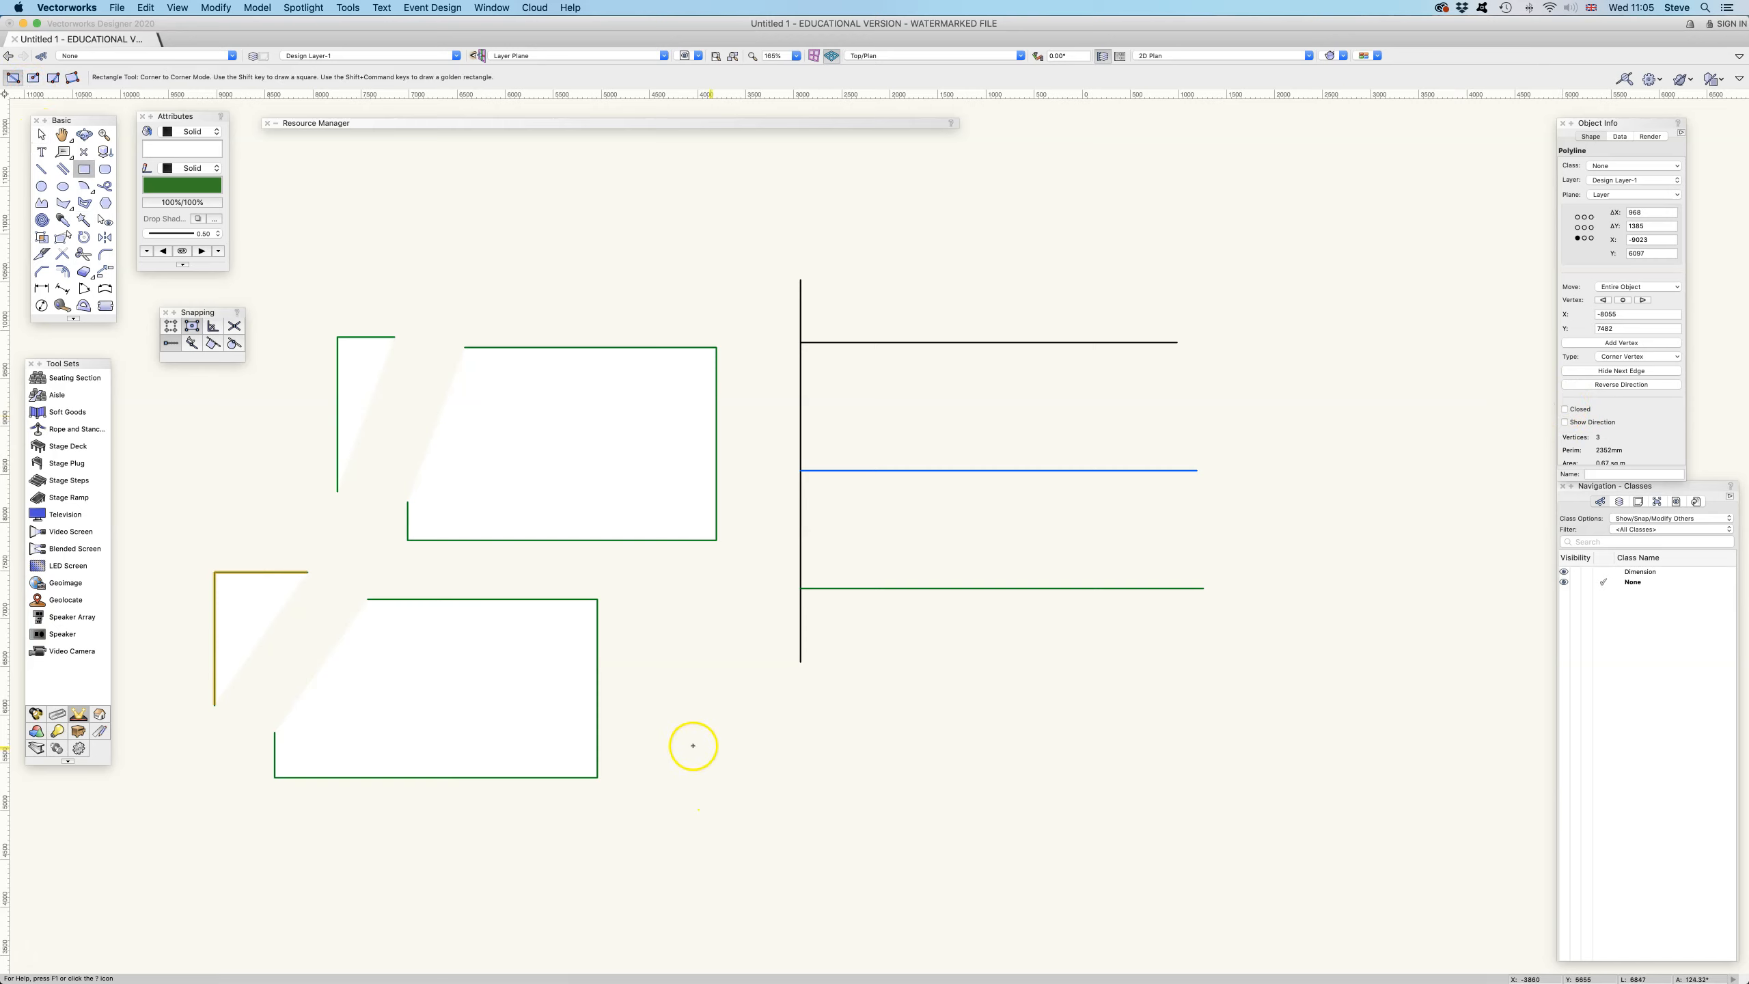
left_click(721, 738)
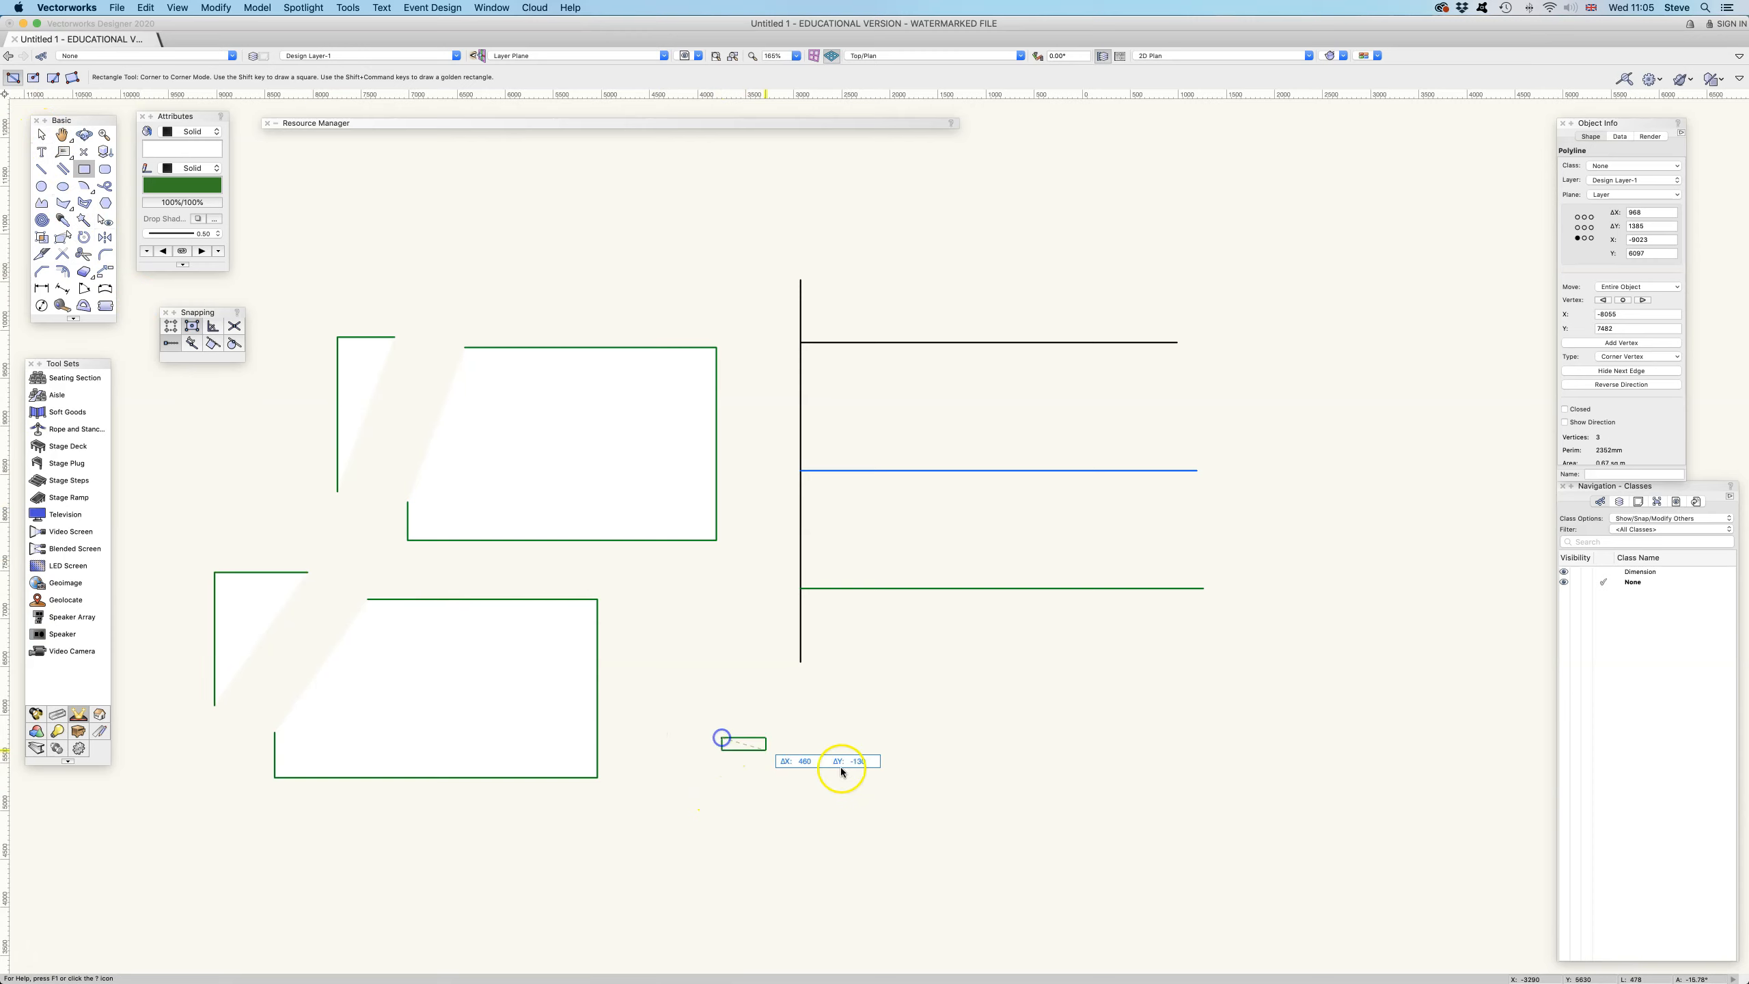
left_click(1056, 904)
key("space")
mouse_move(1101, 847)
left_mouse_down()
mouse_move(1078, 688)
mouse_move(1025, 603)
left_mouse_up()
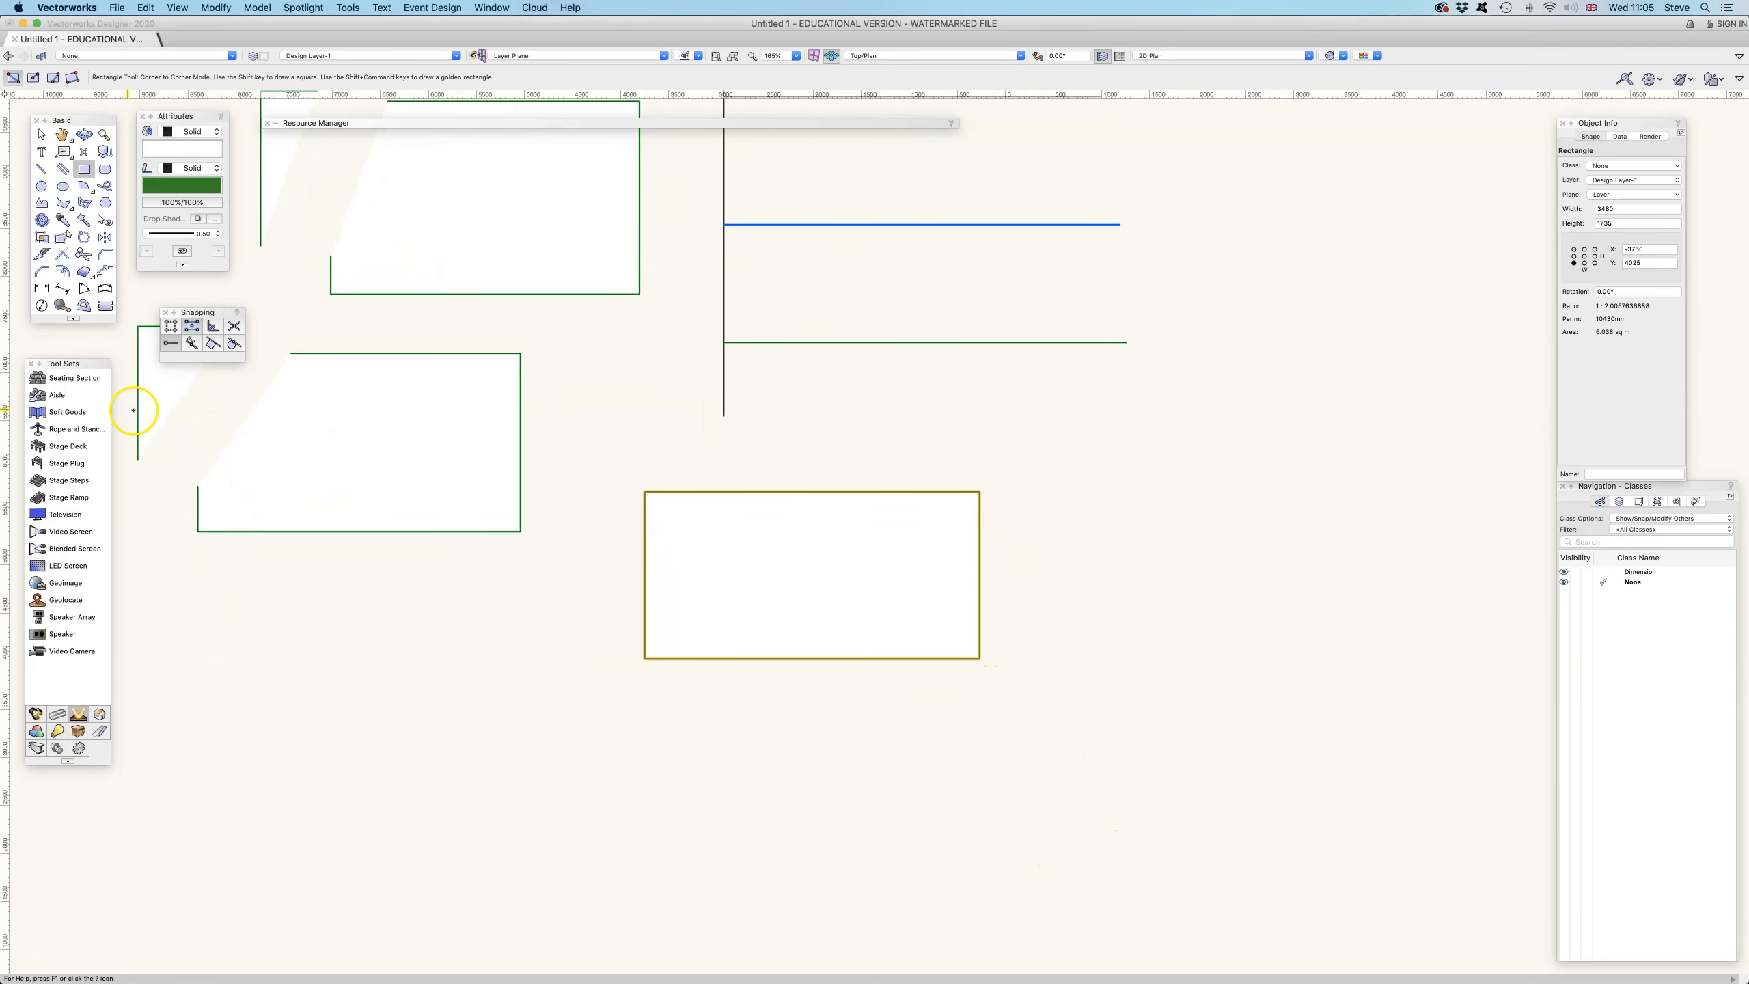
Trim the third rectangle along a slanted cutting line through its right side in Line Trim mode, keeping the left part
left_click(41, 254)
left_click(52, 77)
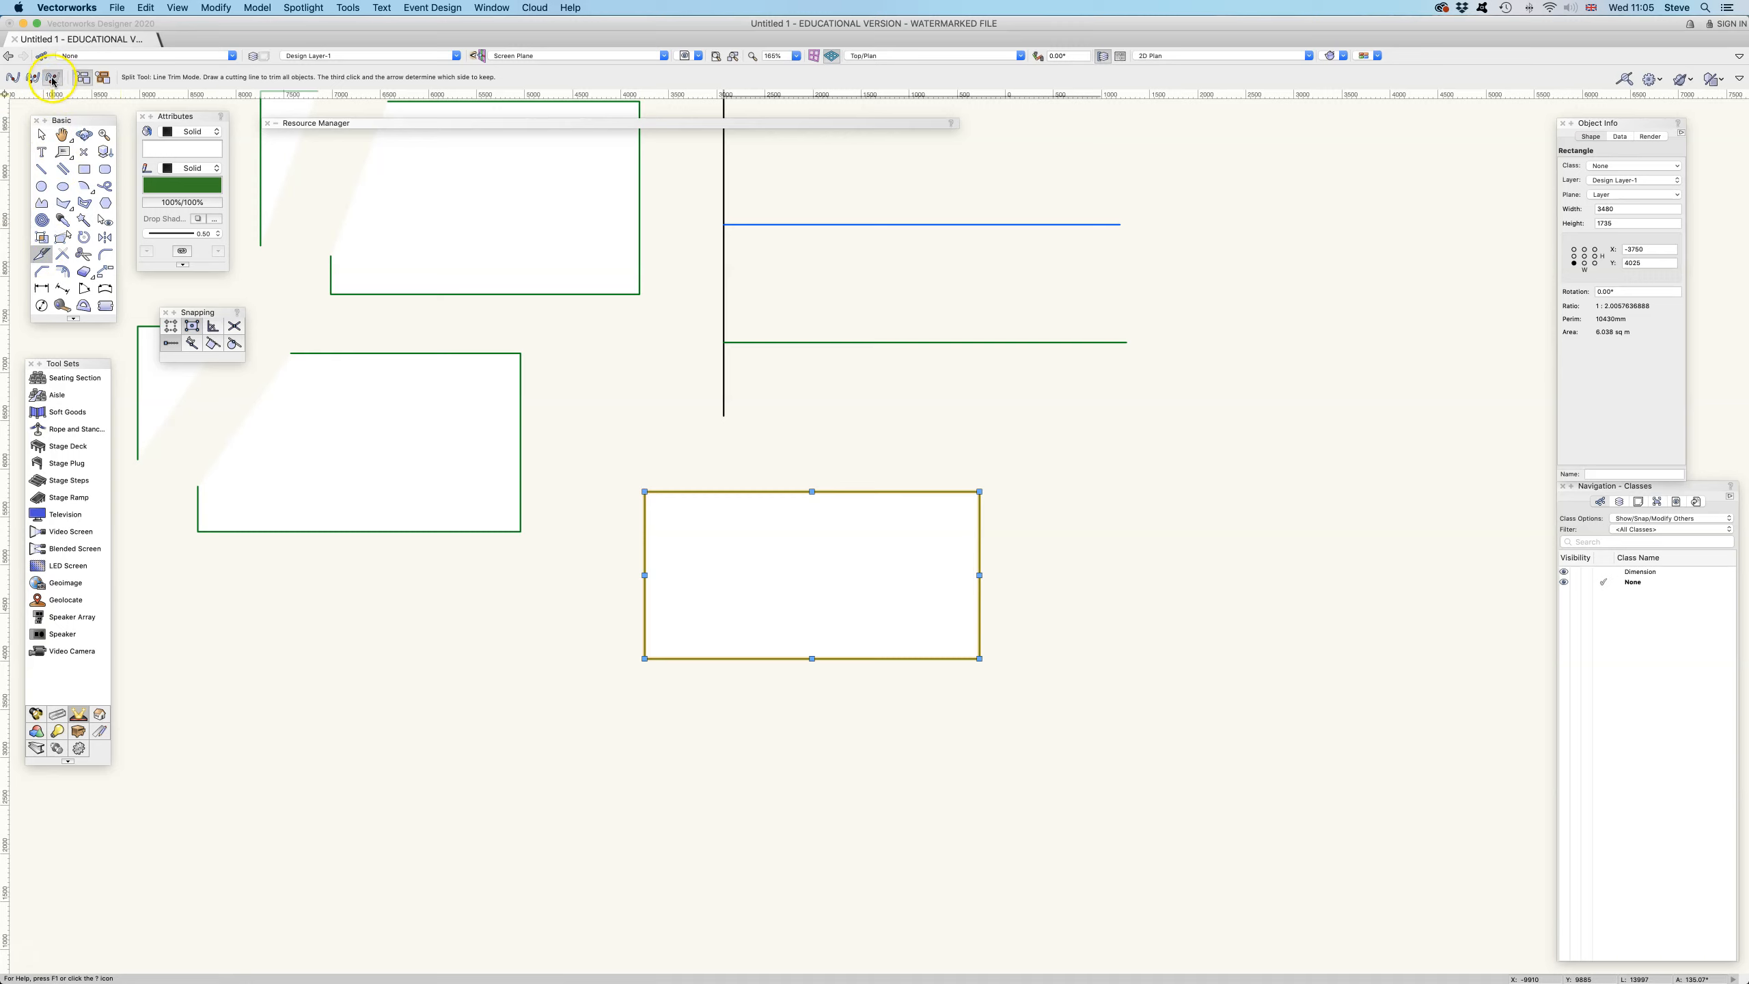
left_click(843, 435)
left_click_drag(904, 617, 935, 715)
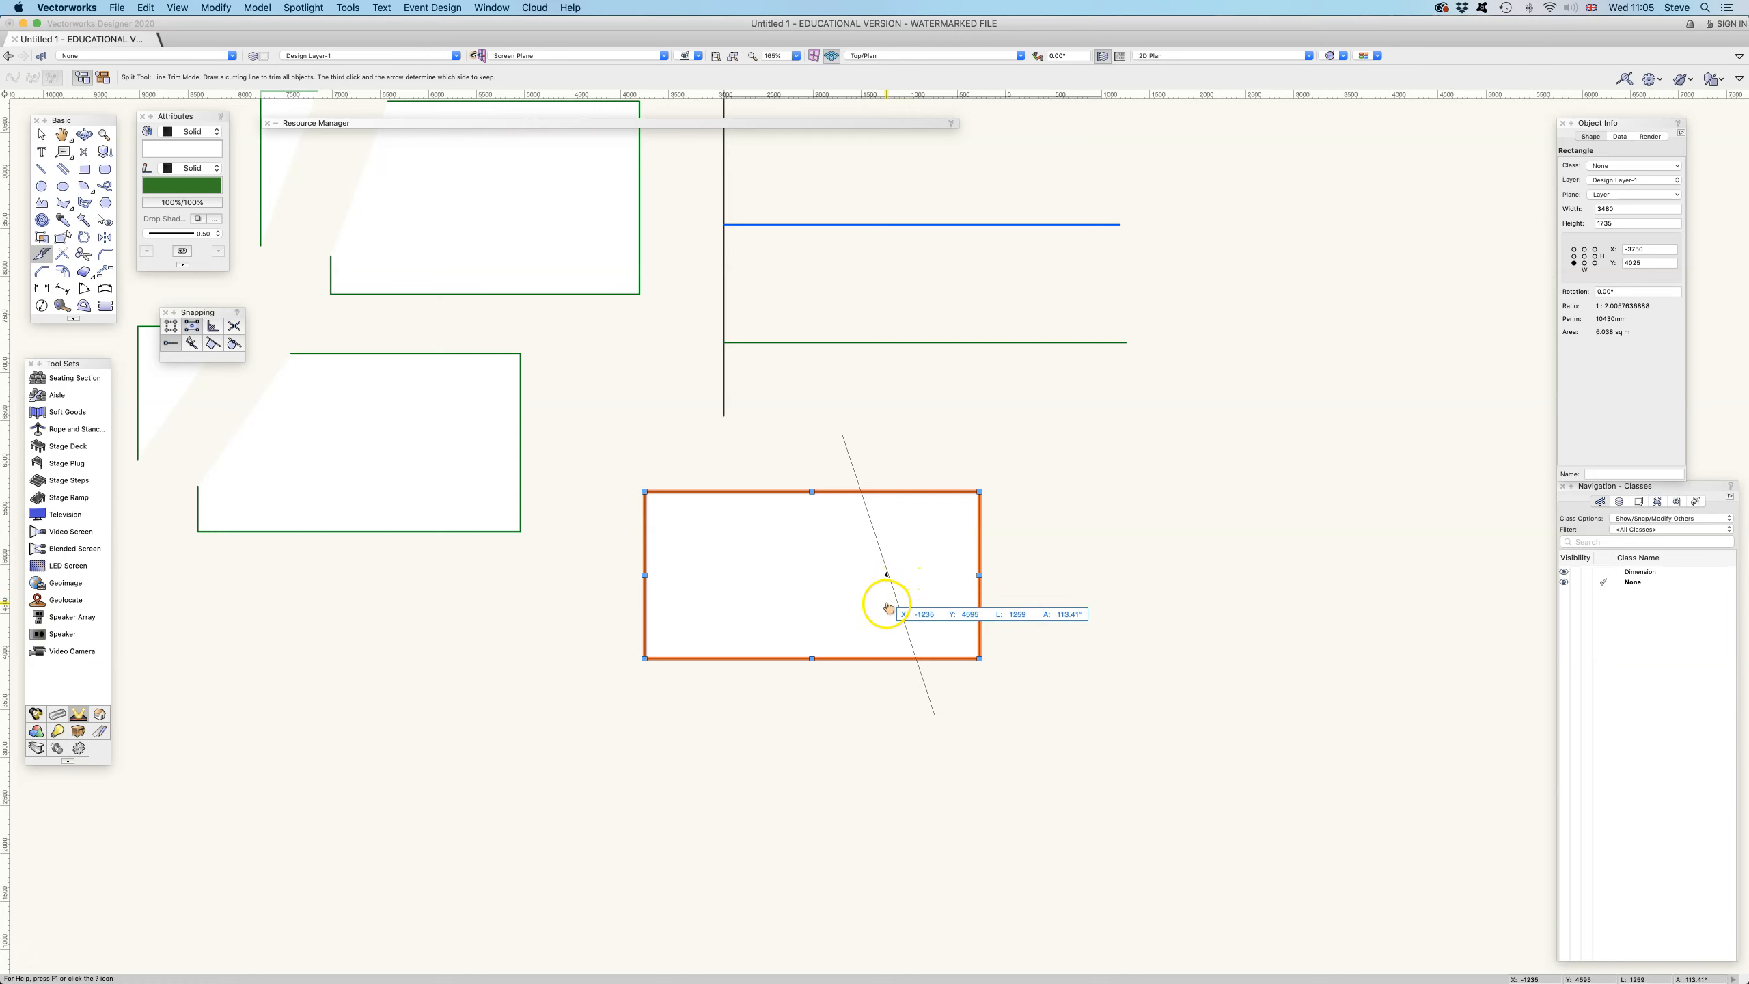
left_click(888, 604)
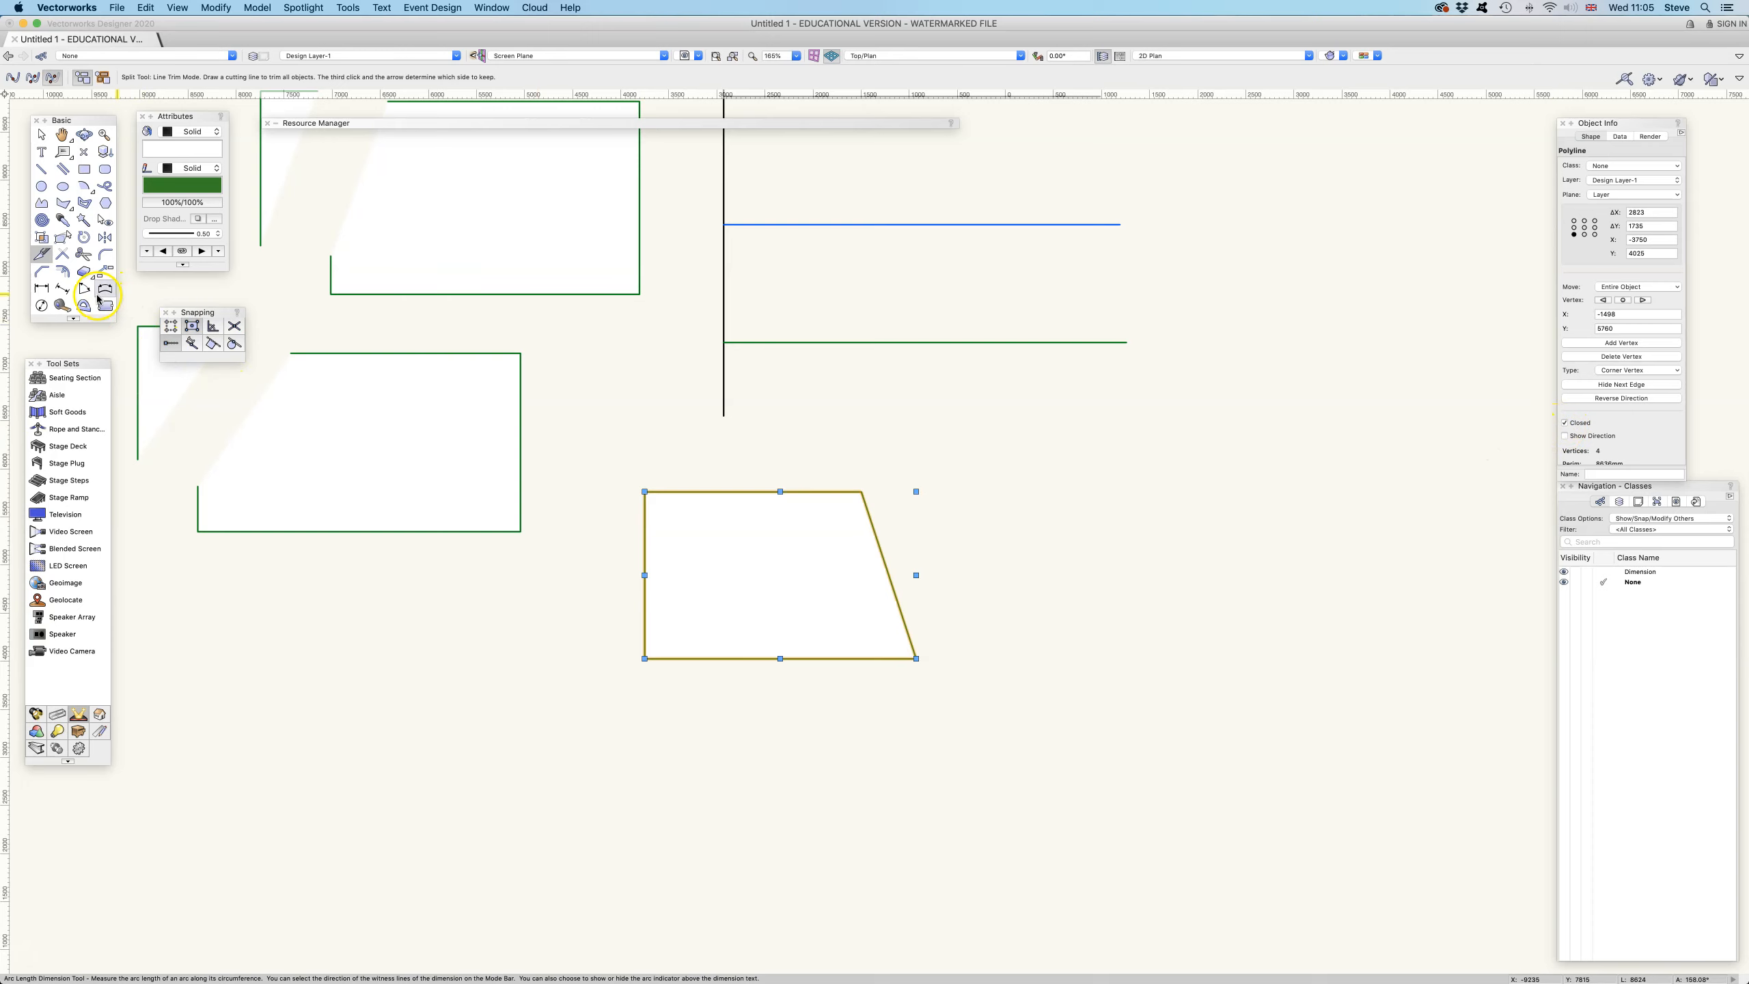
mouse_move(624, 406)
left_mouse_down()
mouse_move(873, 558)
mouse_move(777, 593)
left_mouse_up()
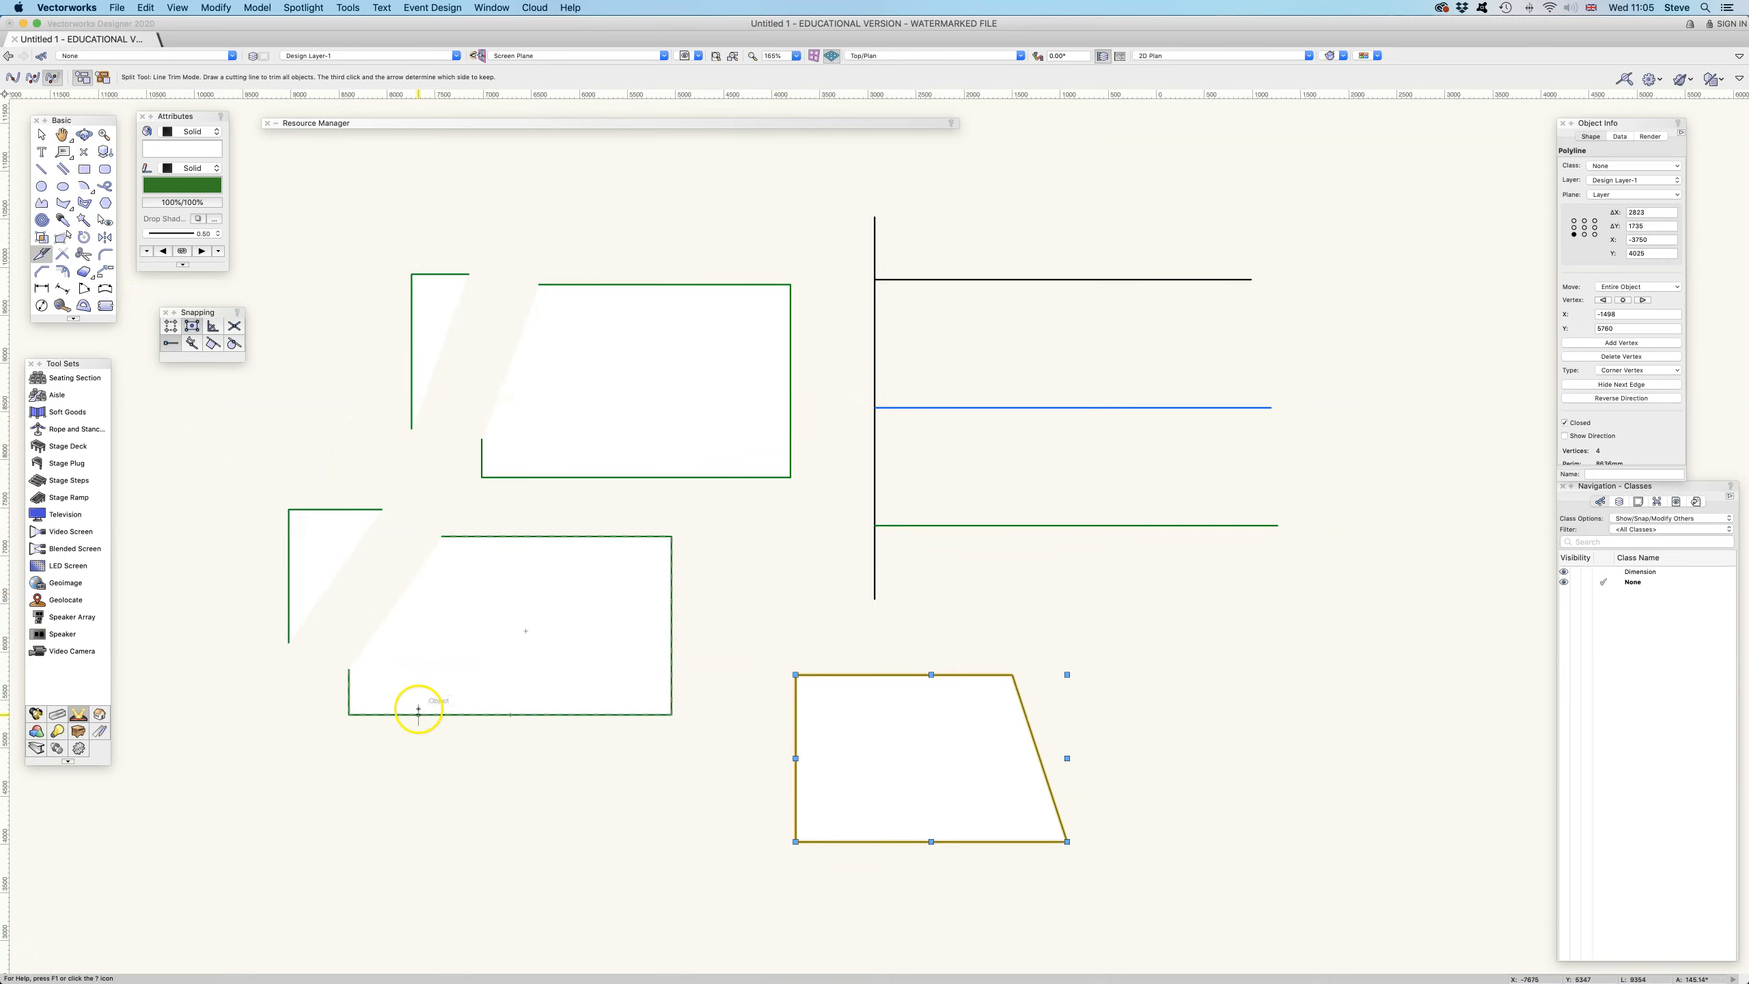
left_click(39, 256)
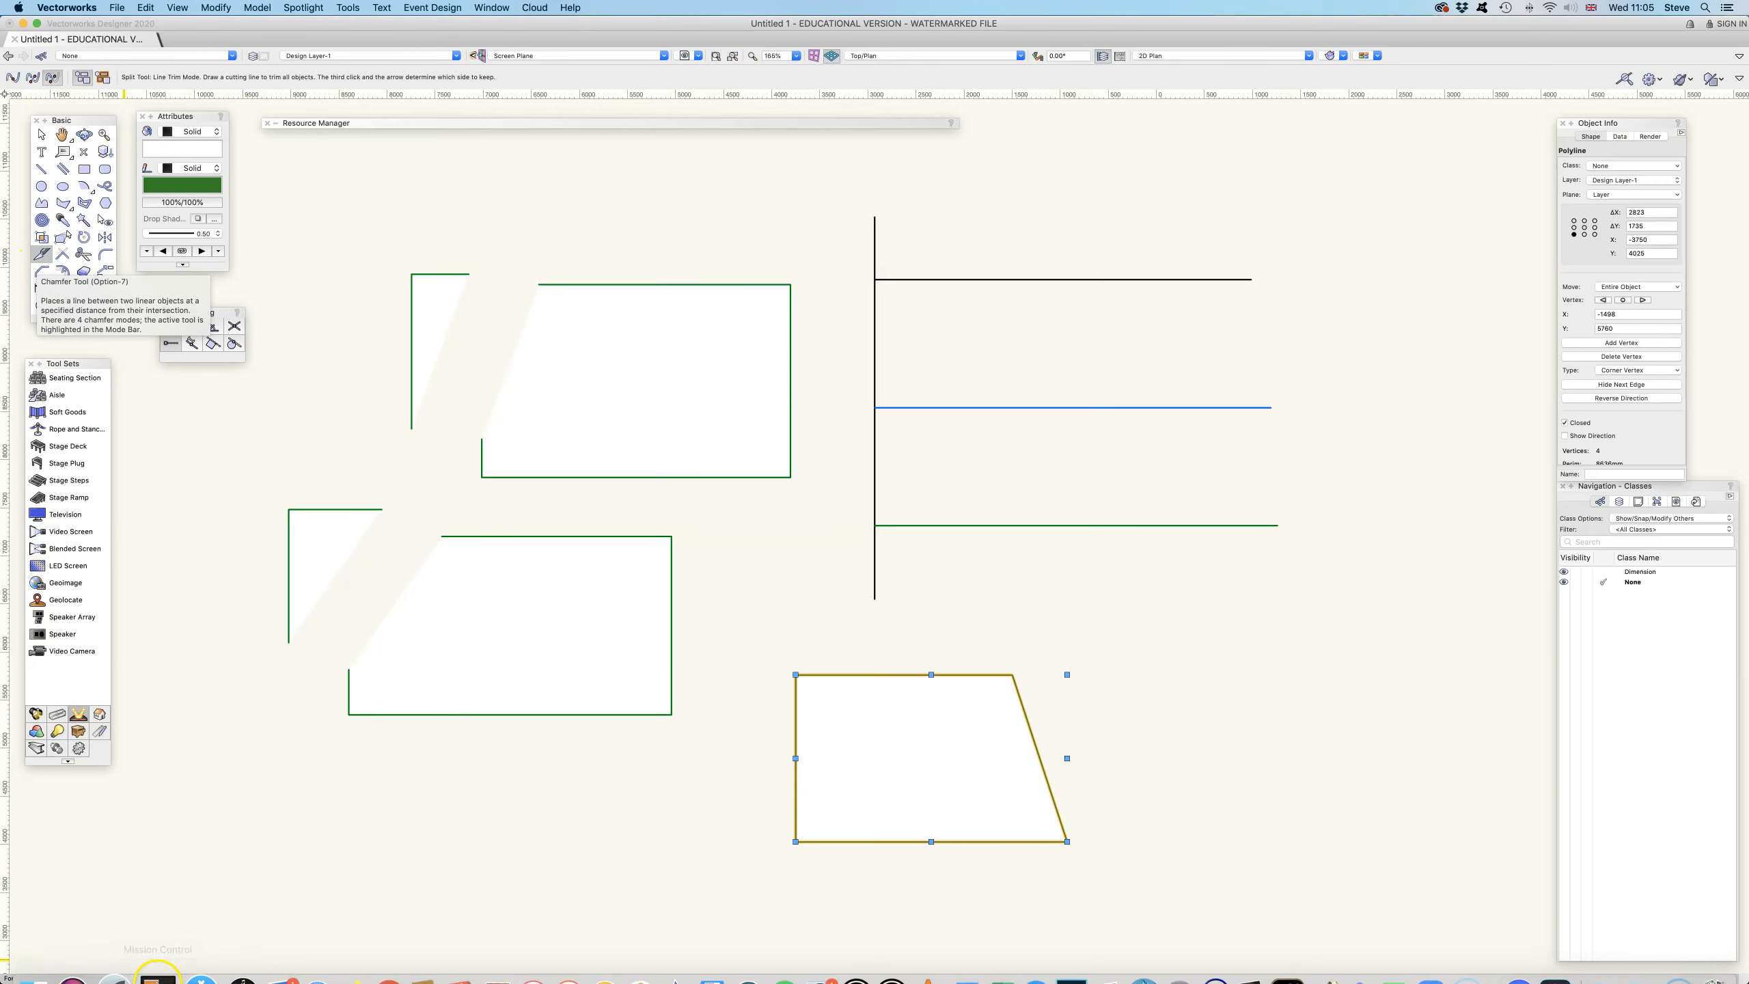